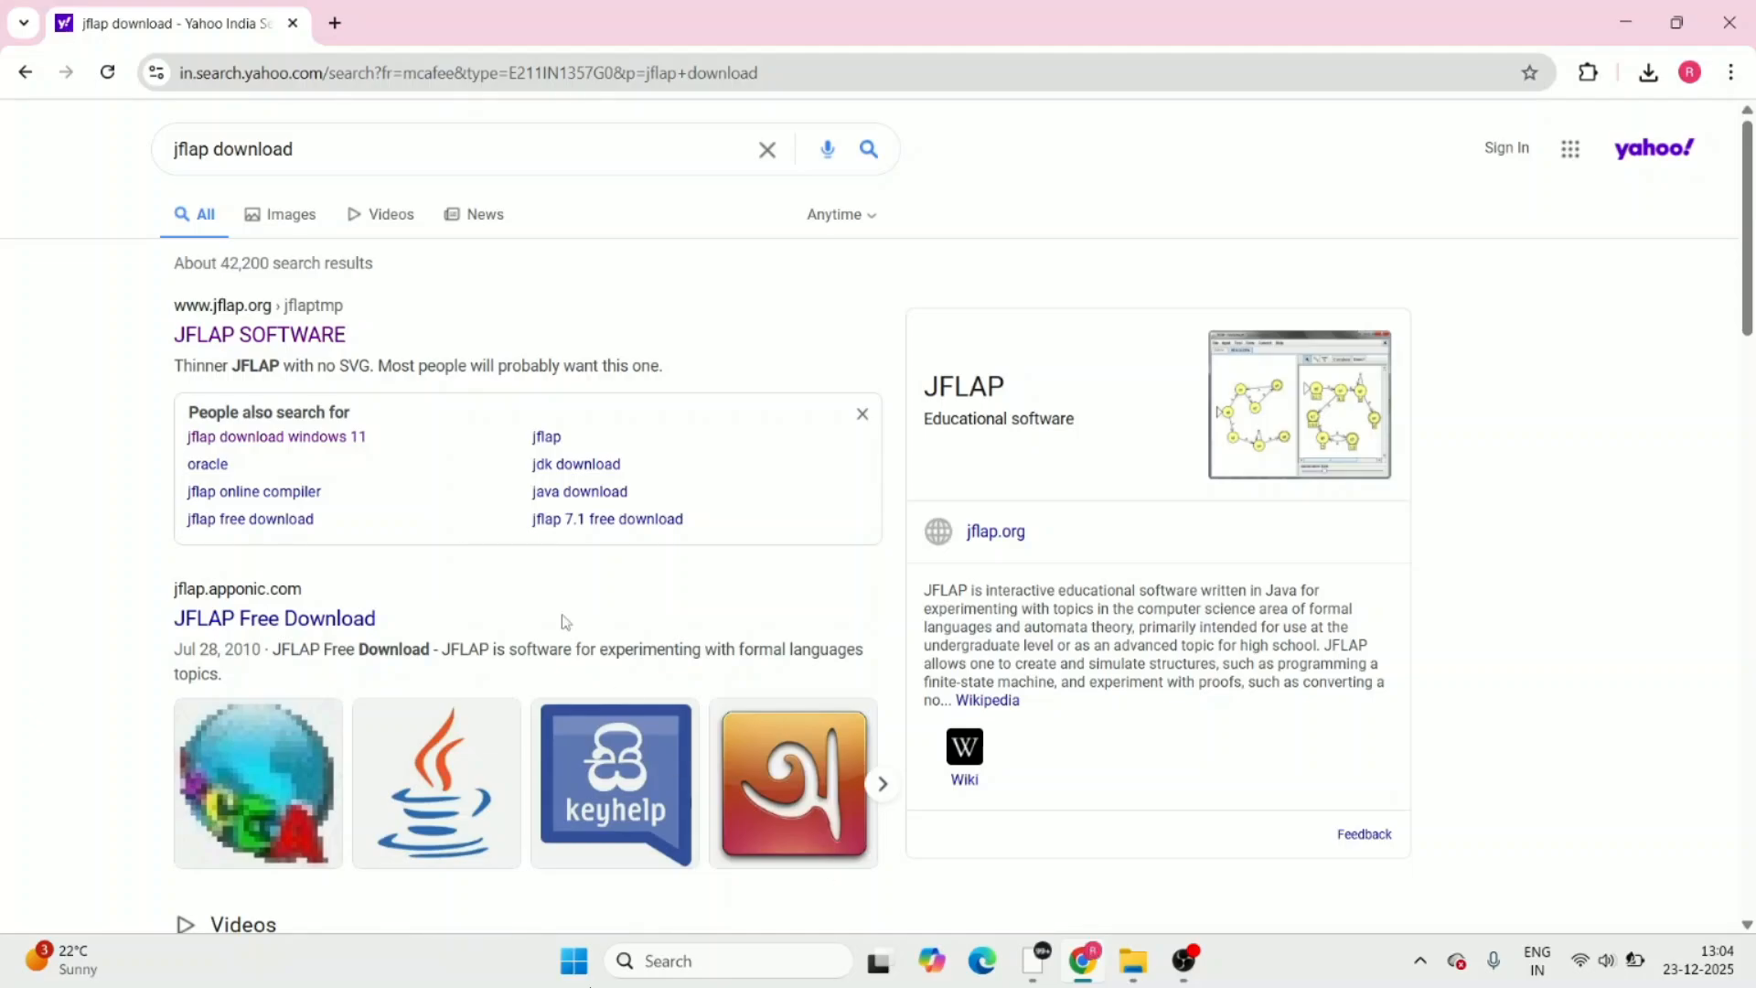
Open the JFLAP SOFTWARE page from the search results and download JFLAP7.1.jar
{"action": "left_click", "coordinate": [314, 344]}
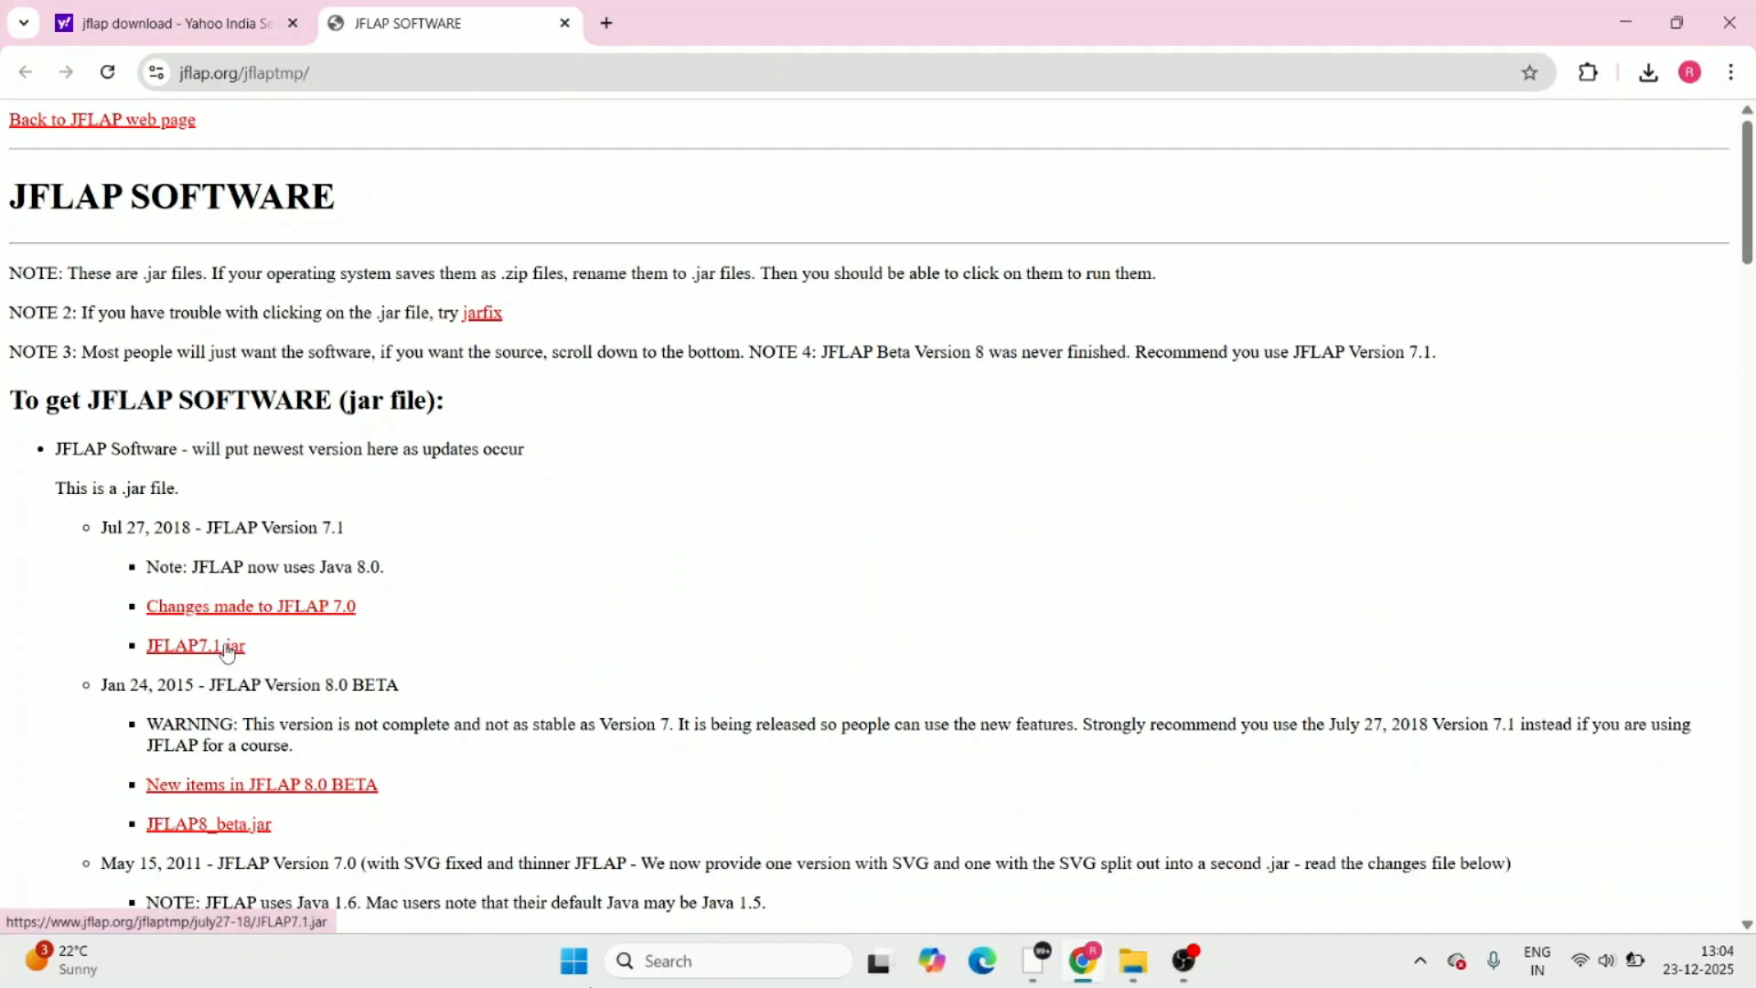
{"action": "left_click", "coordinate": [227, 652]}
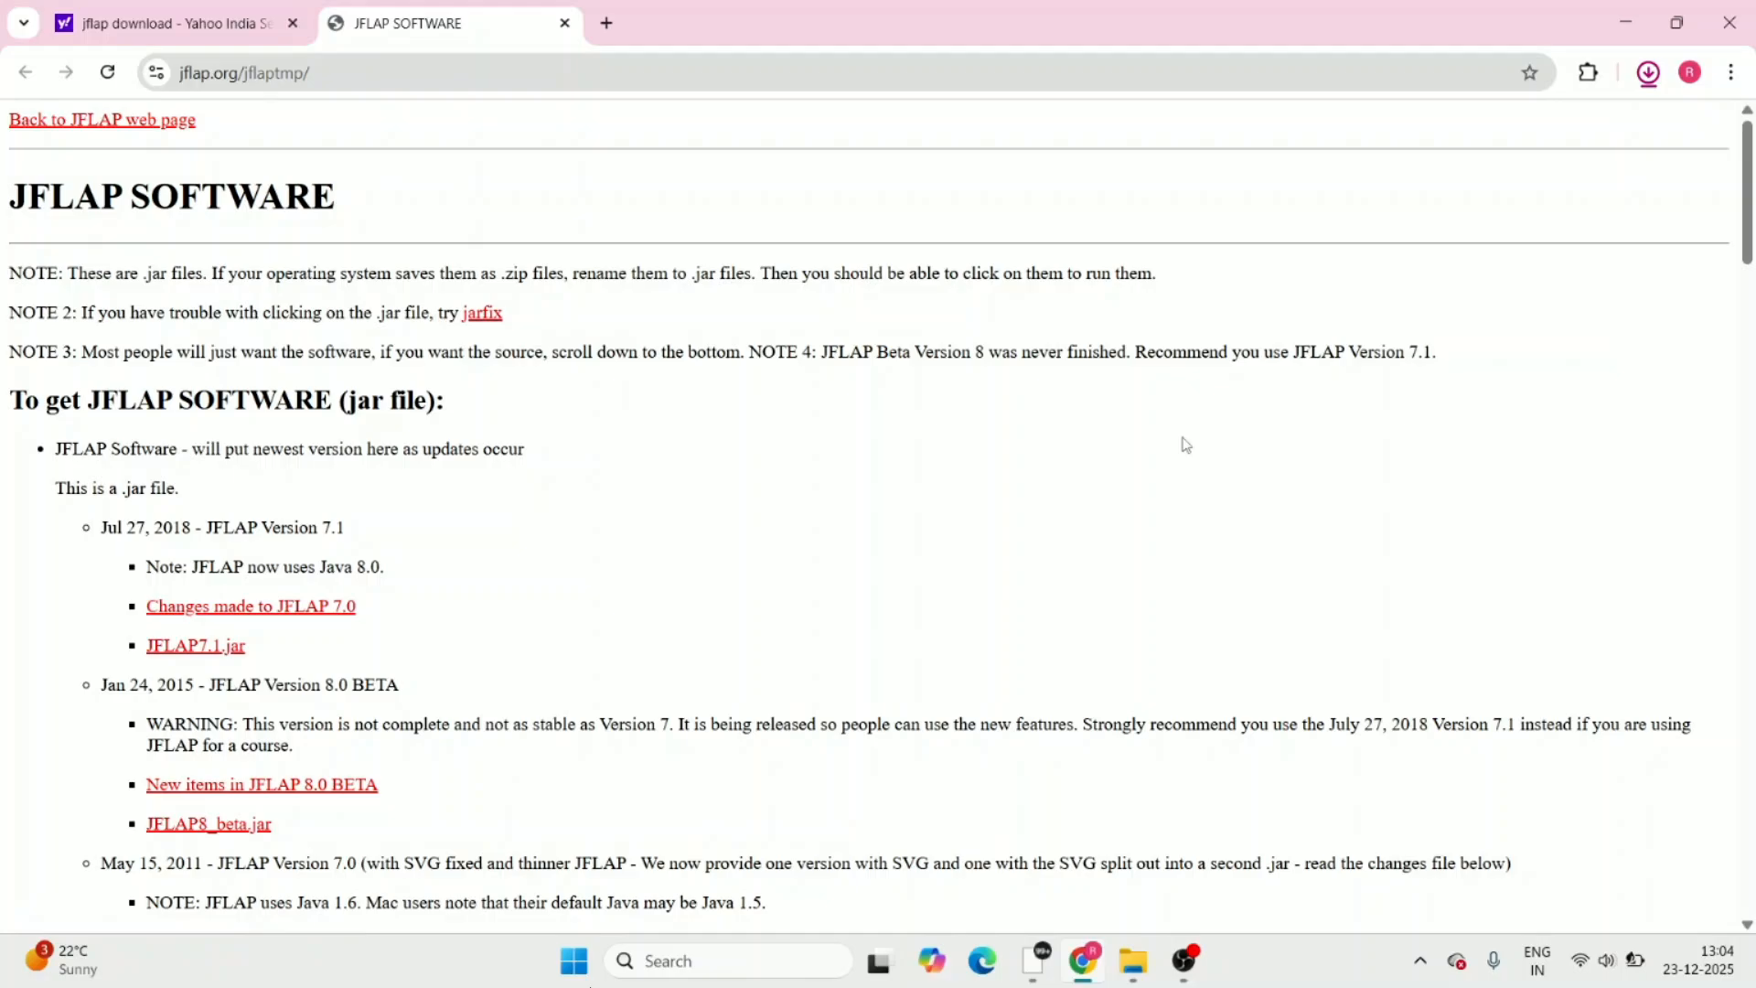
Launch JFLAP from the downloaded jar files and open a new Finite Automaton editor in a maximized window
{"action": "left_click", "coordinate": [1648, 72]}
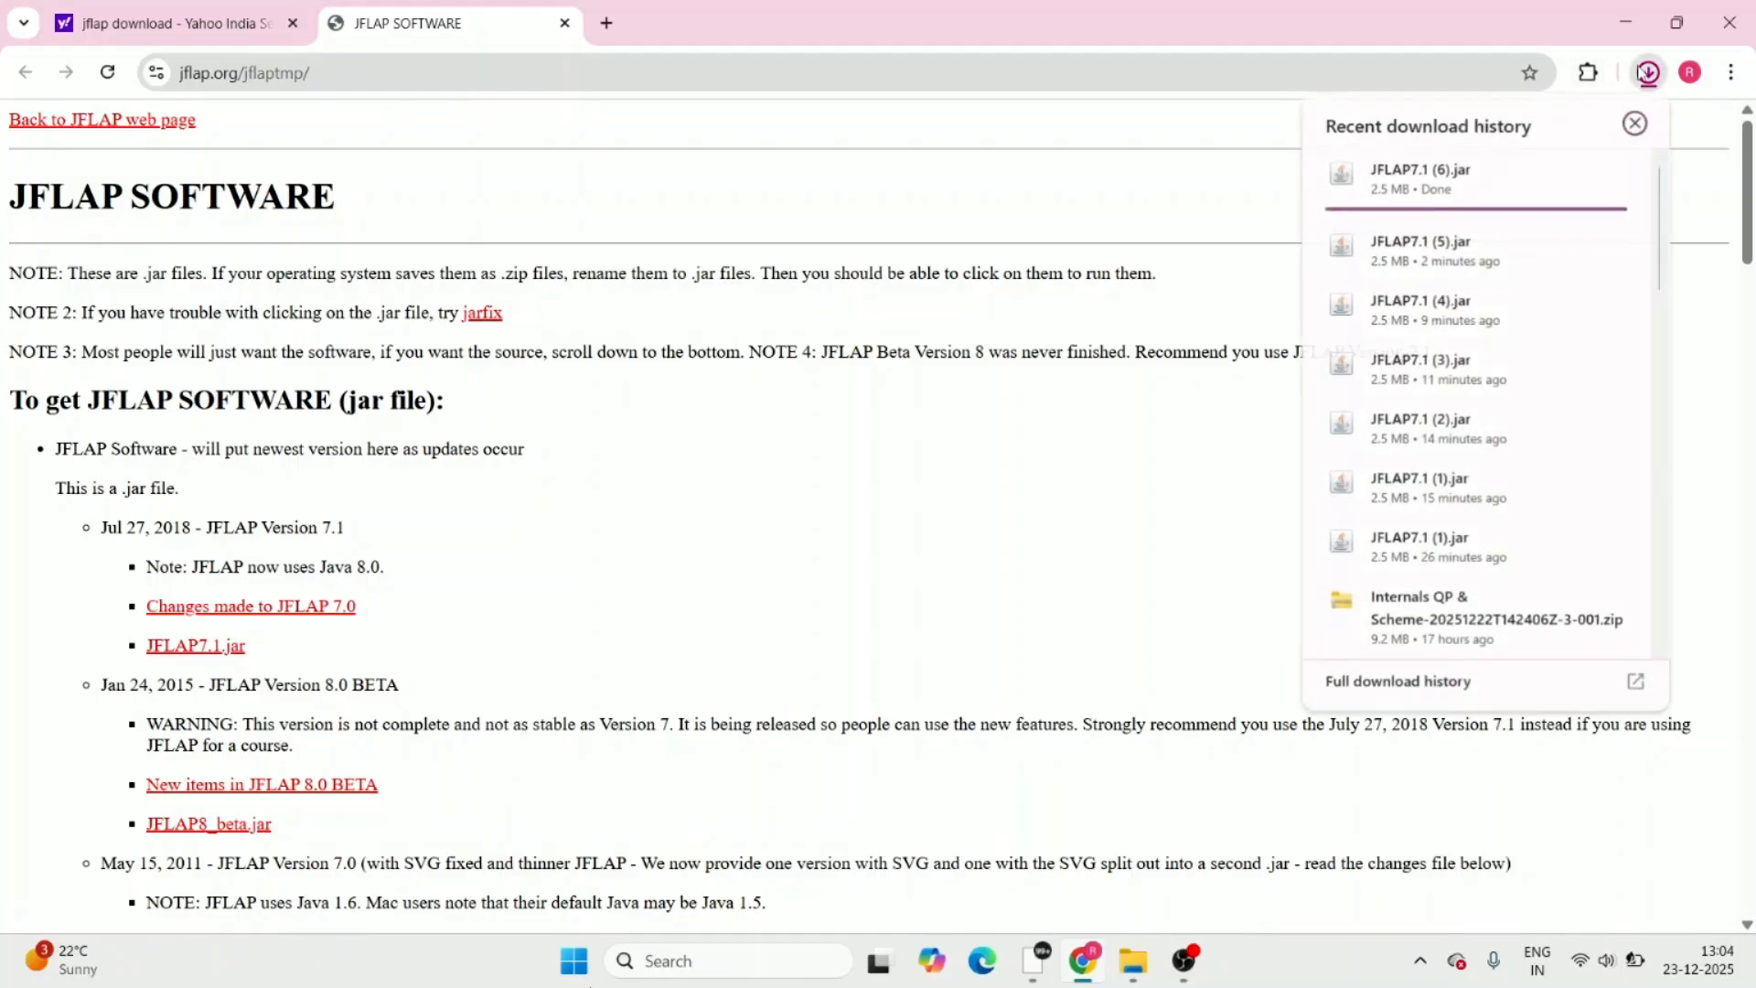
{"action": "left_click", "coordinate": [1482, 253]}
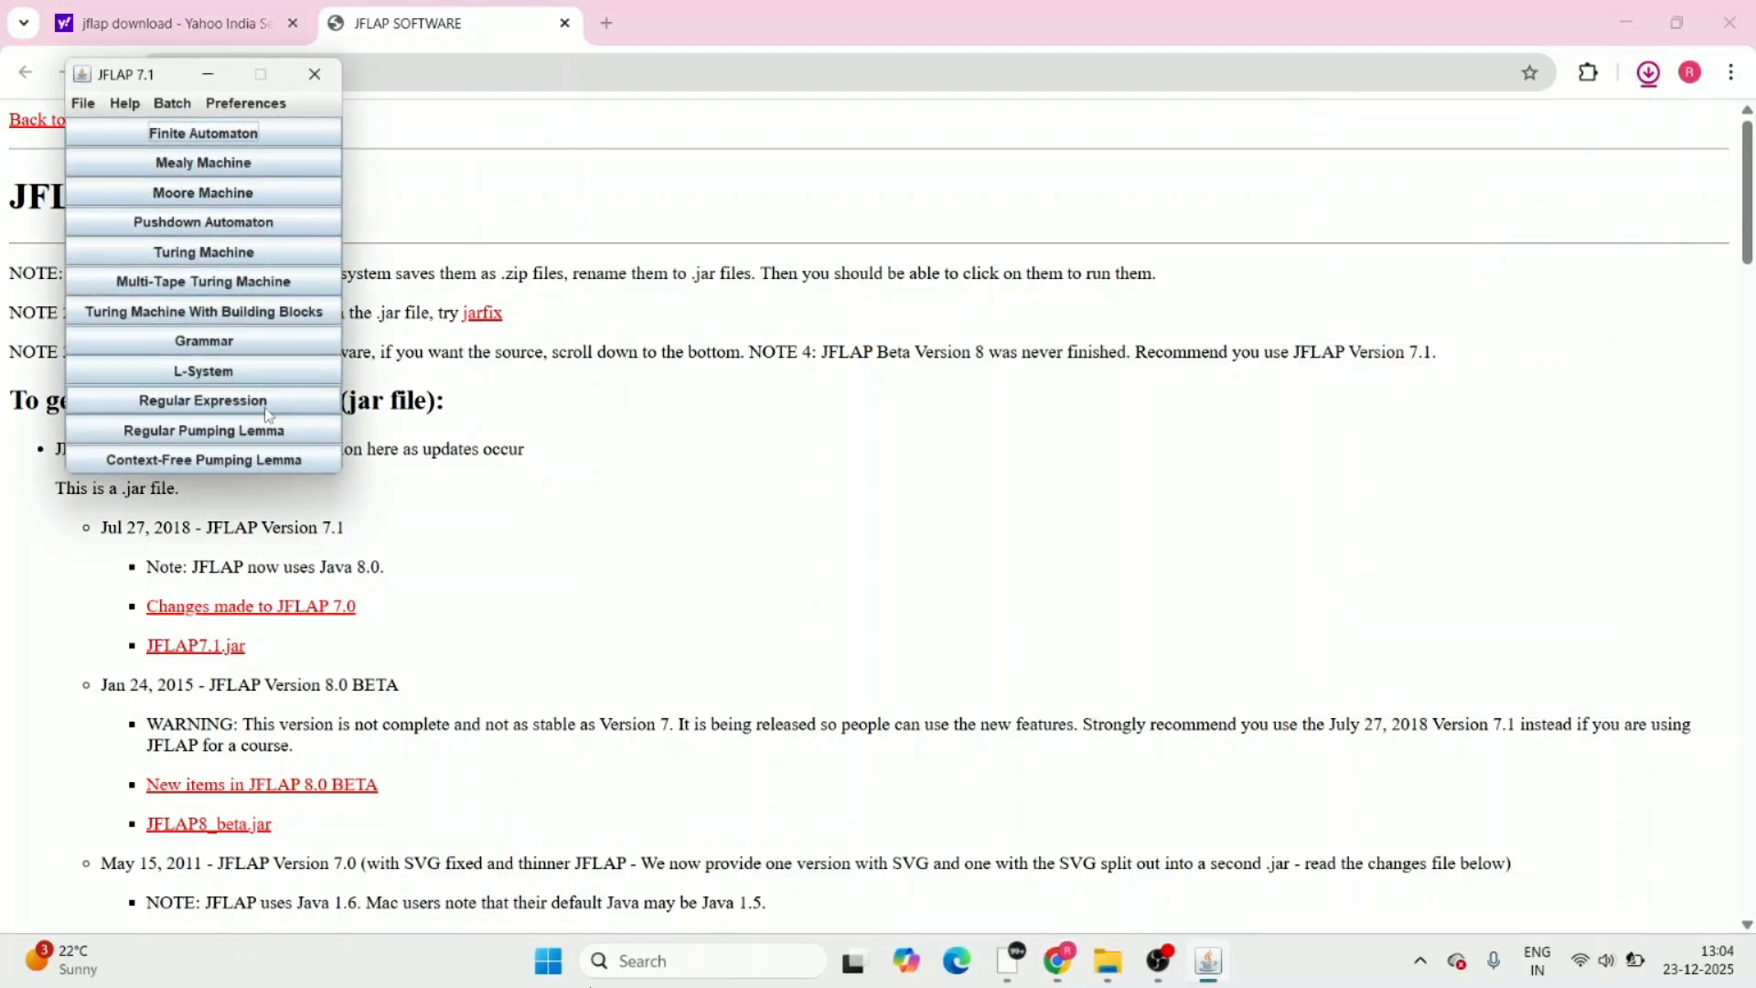
{"action": "left_click", "coordinate": [274, 144]}
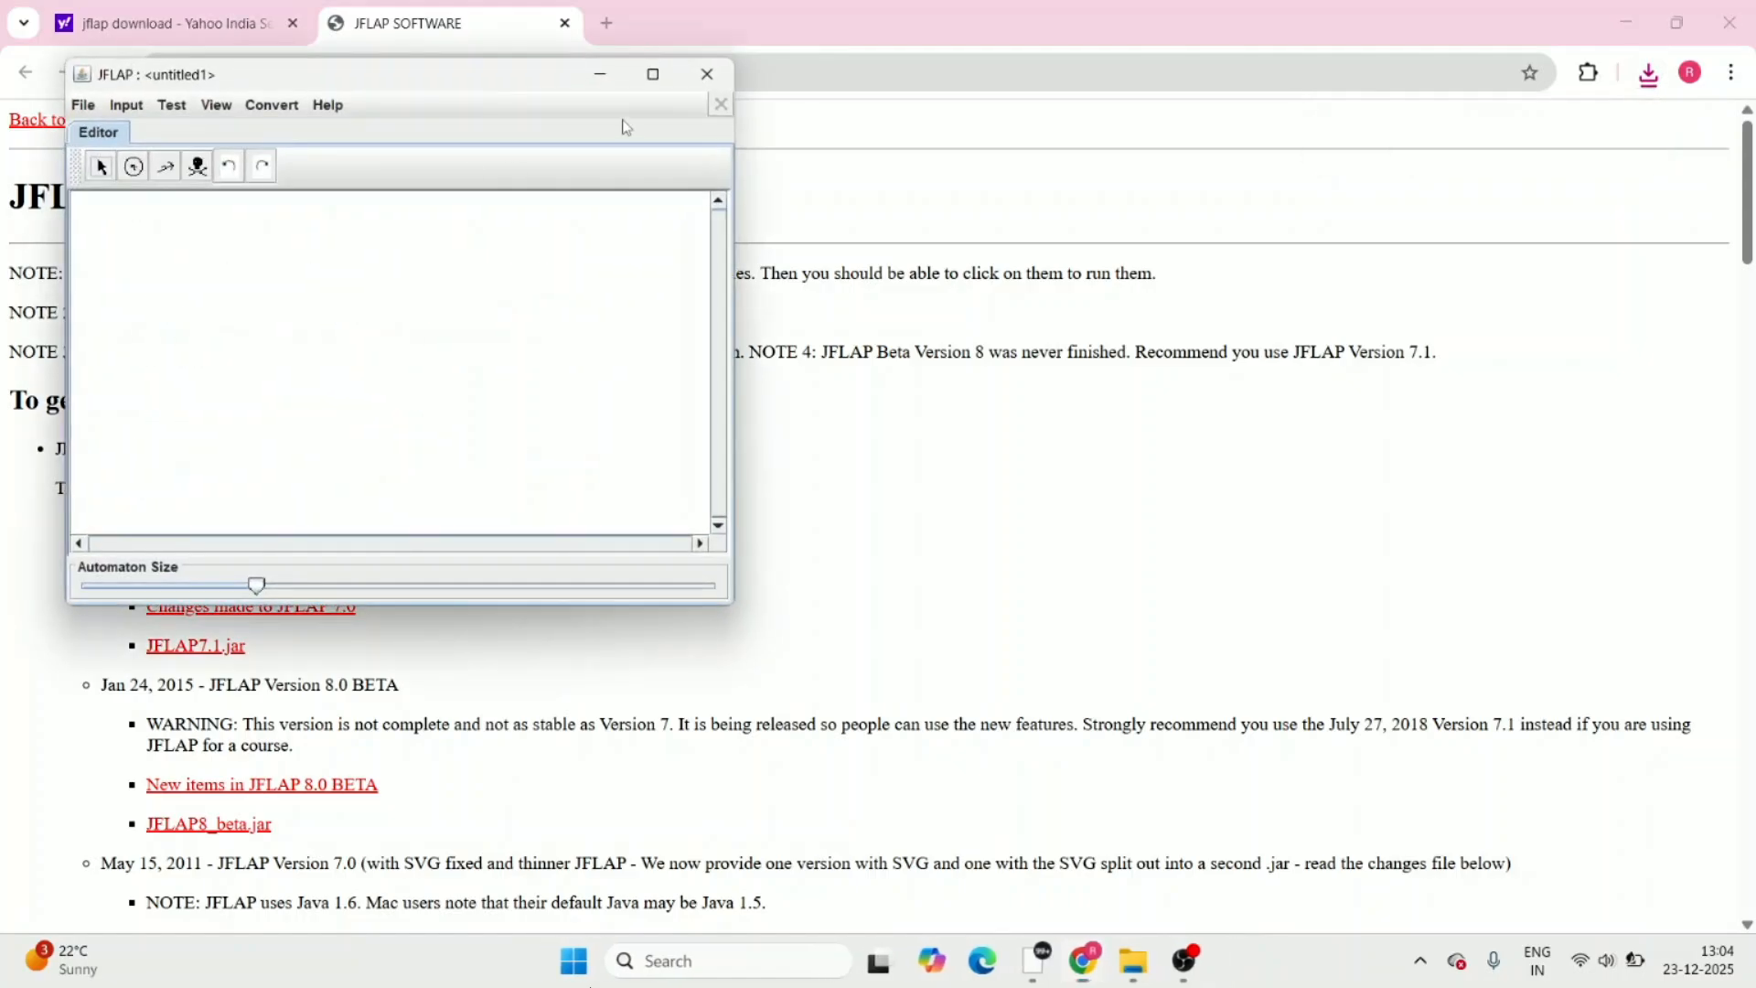
{"action": "left_click", "coordinate": [653, 75]}
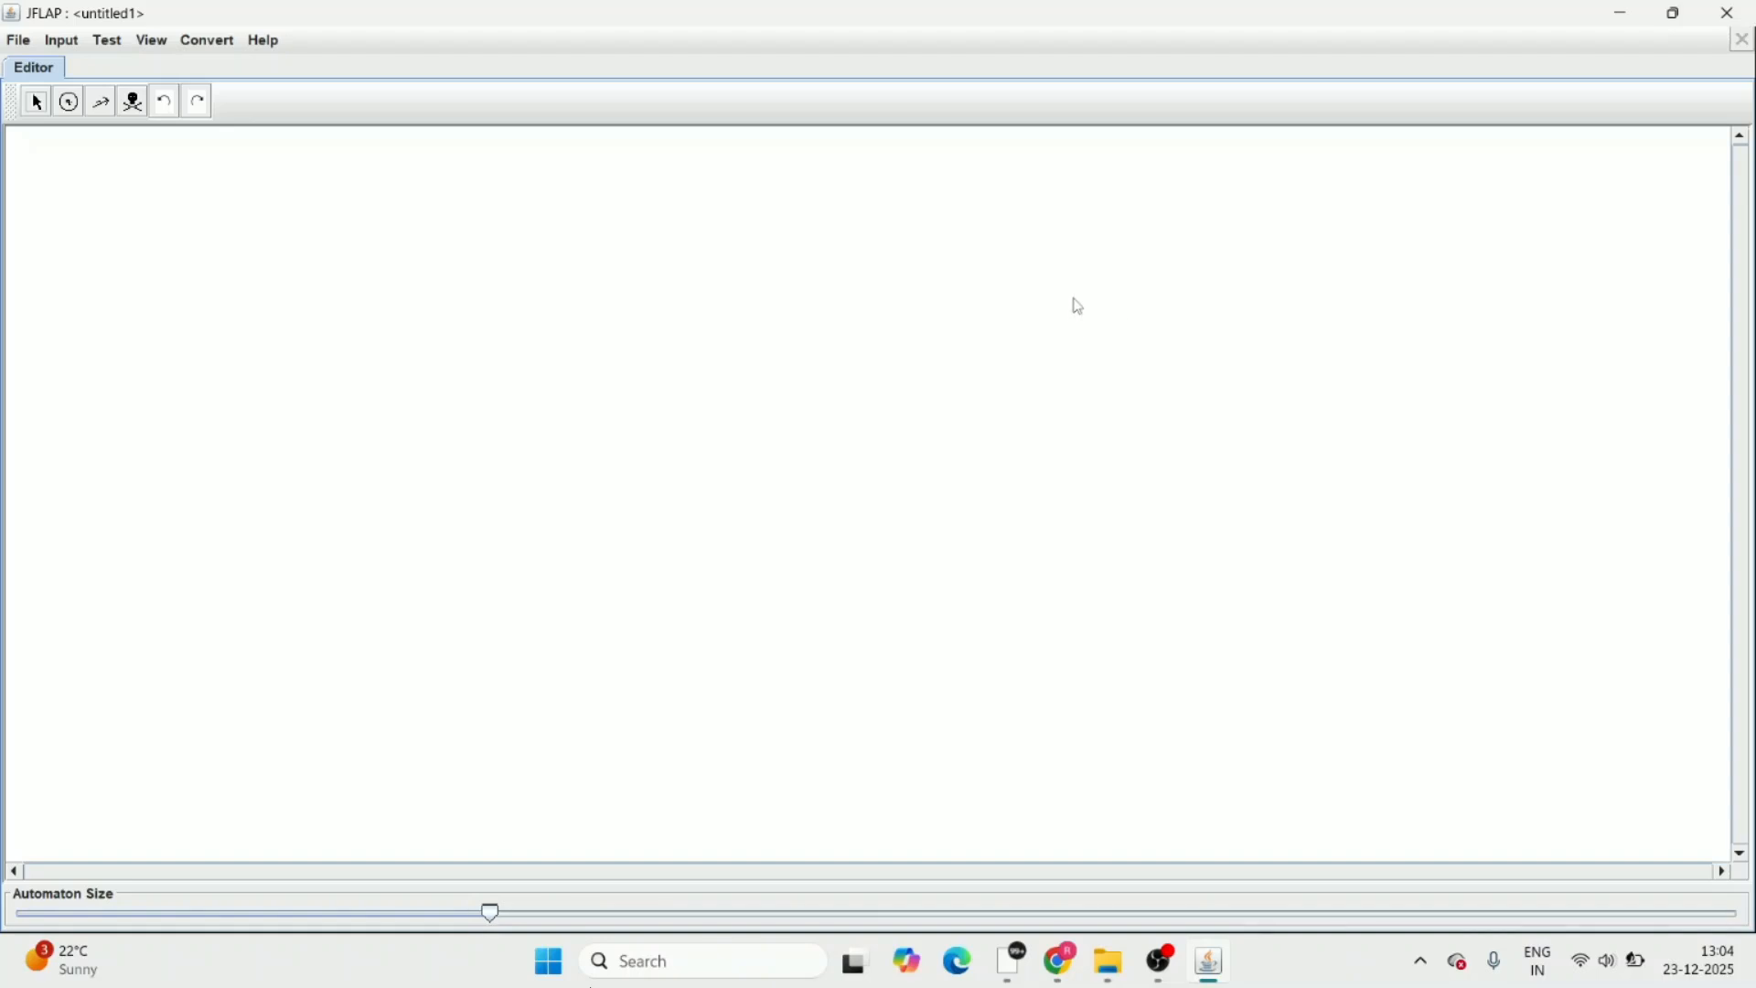
Add a note to the empty canvas and replace its default text with "ab, ba"
{"action": "right_click", "coordinate": [1058, 322]}
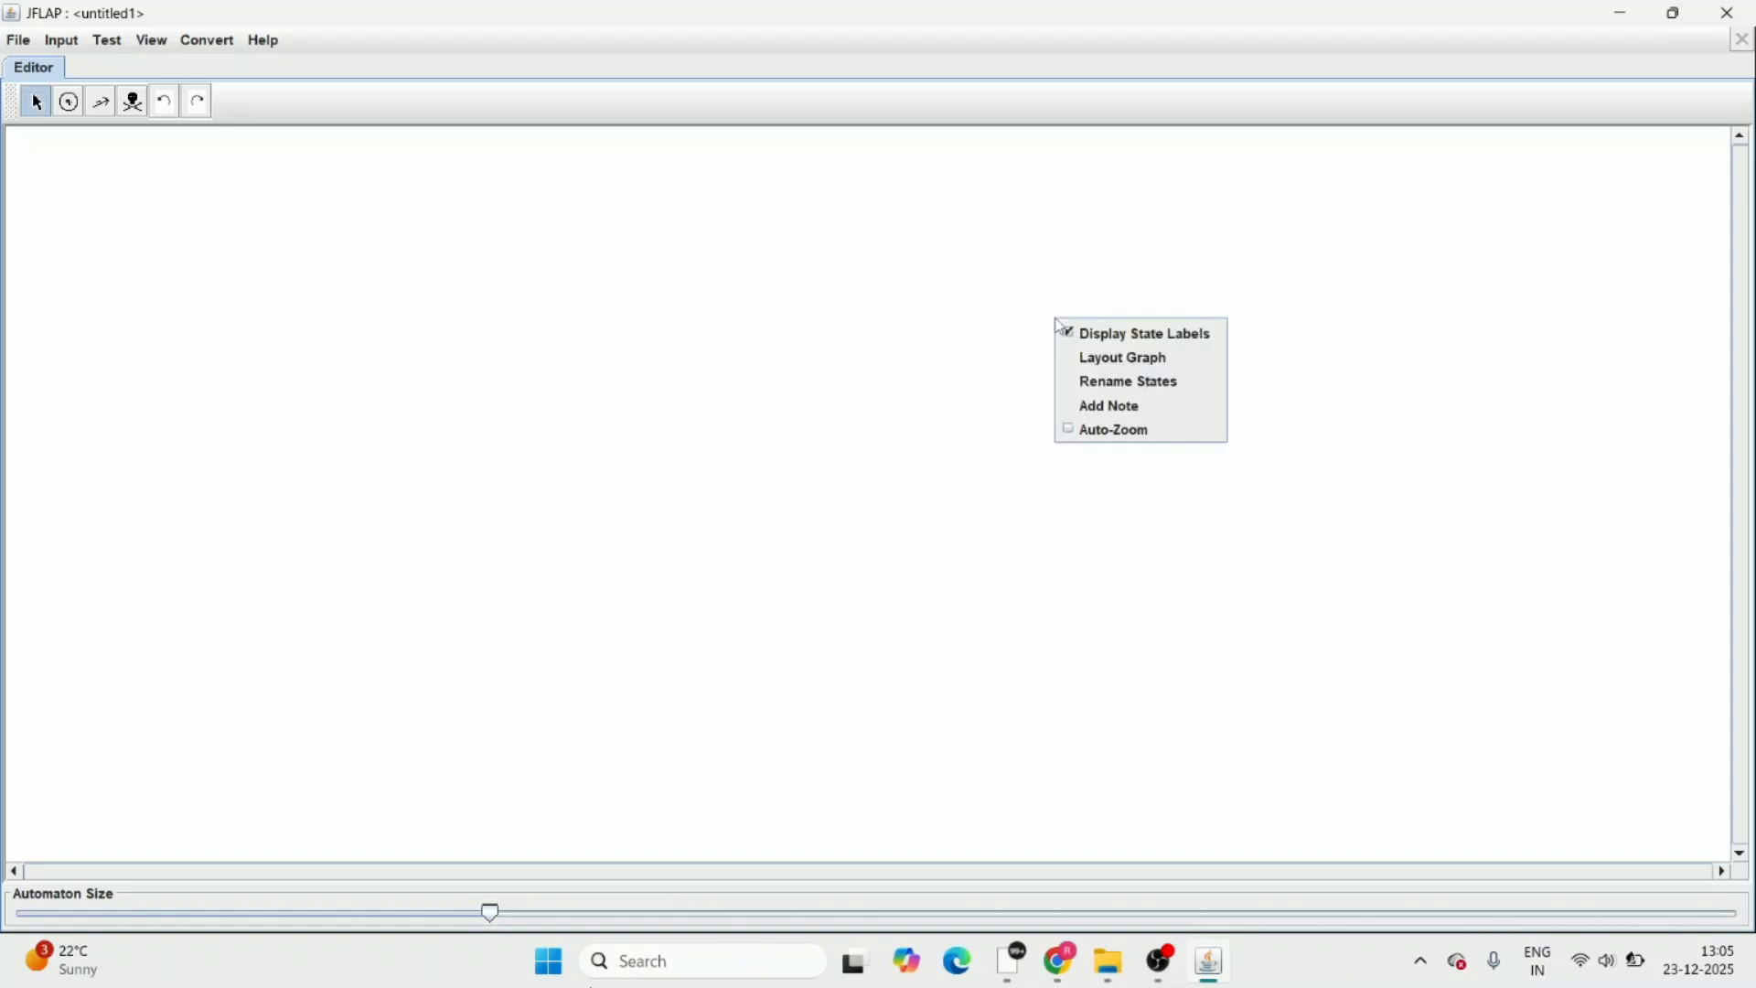
{"action": "left_click", "coordinate": [1095, 408]}
{"action": "key", "text": "Right"}
{"action": "key", "text": "BackSpace"}
{"action": "key", "text": "BackSpace"}
{"action": "key", "text": "BackSpace"}
{"action": "key", "text": "BackSpace"}
{"action": "key", "text": "BackSpace"}
{"action": "key", "text": "BackSpace"}
{"action": "key", "text": "BackSpace"}
{"action": "key", "text": "BackSpace"}
{"action": "key", "text": "BackSpace"}
{"action": "key", "text": "BackSpace"}
{"action": "key", "text": "BackSpace"}
{"action": "type", "text": "ab, ba"}
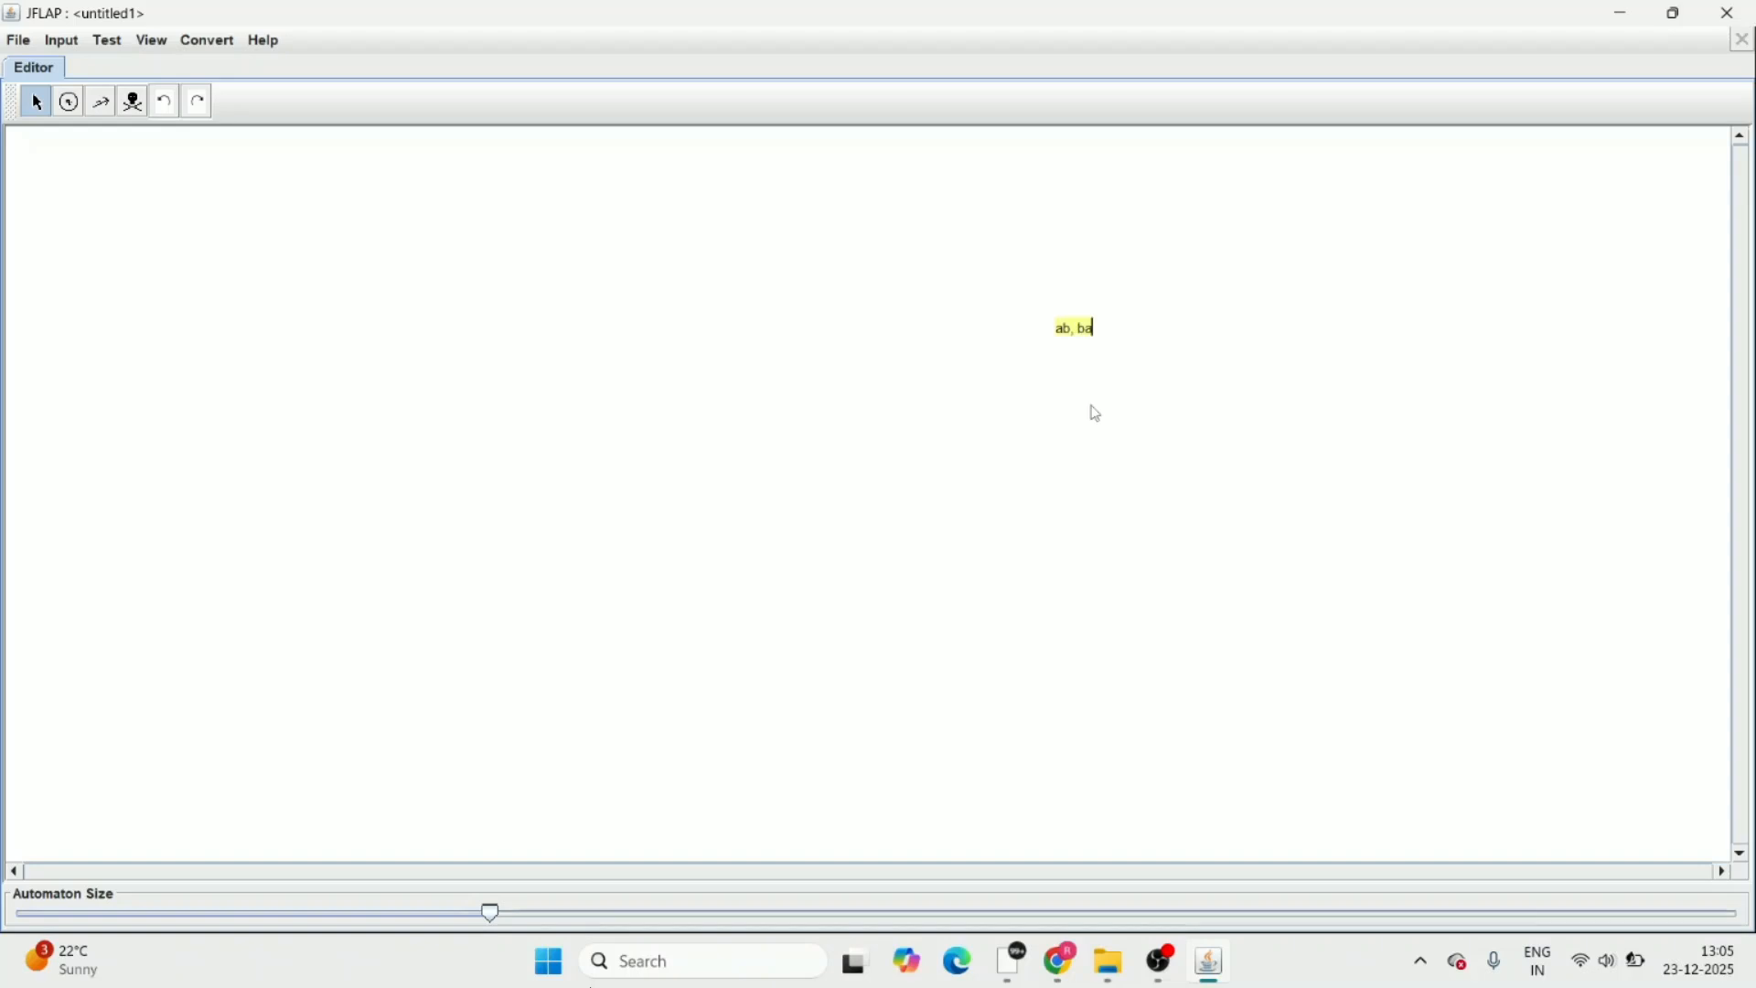
Add a second line to the note reading "Strings of length 3 which should be accepted by the machine:"
{"action": "key", "text": "Return"}
{"action": "type", "text": "Strings of length 3 which should be"}
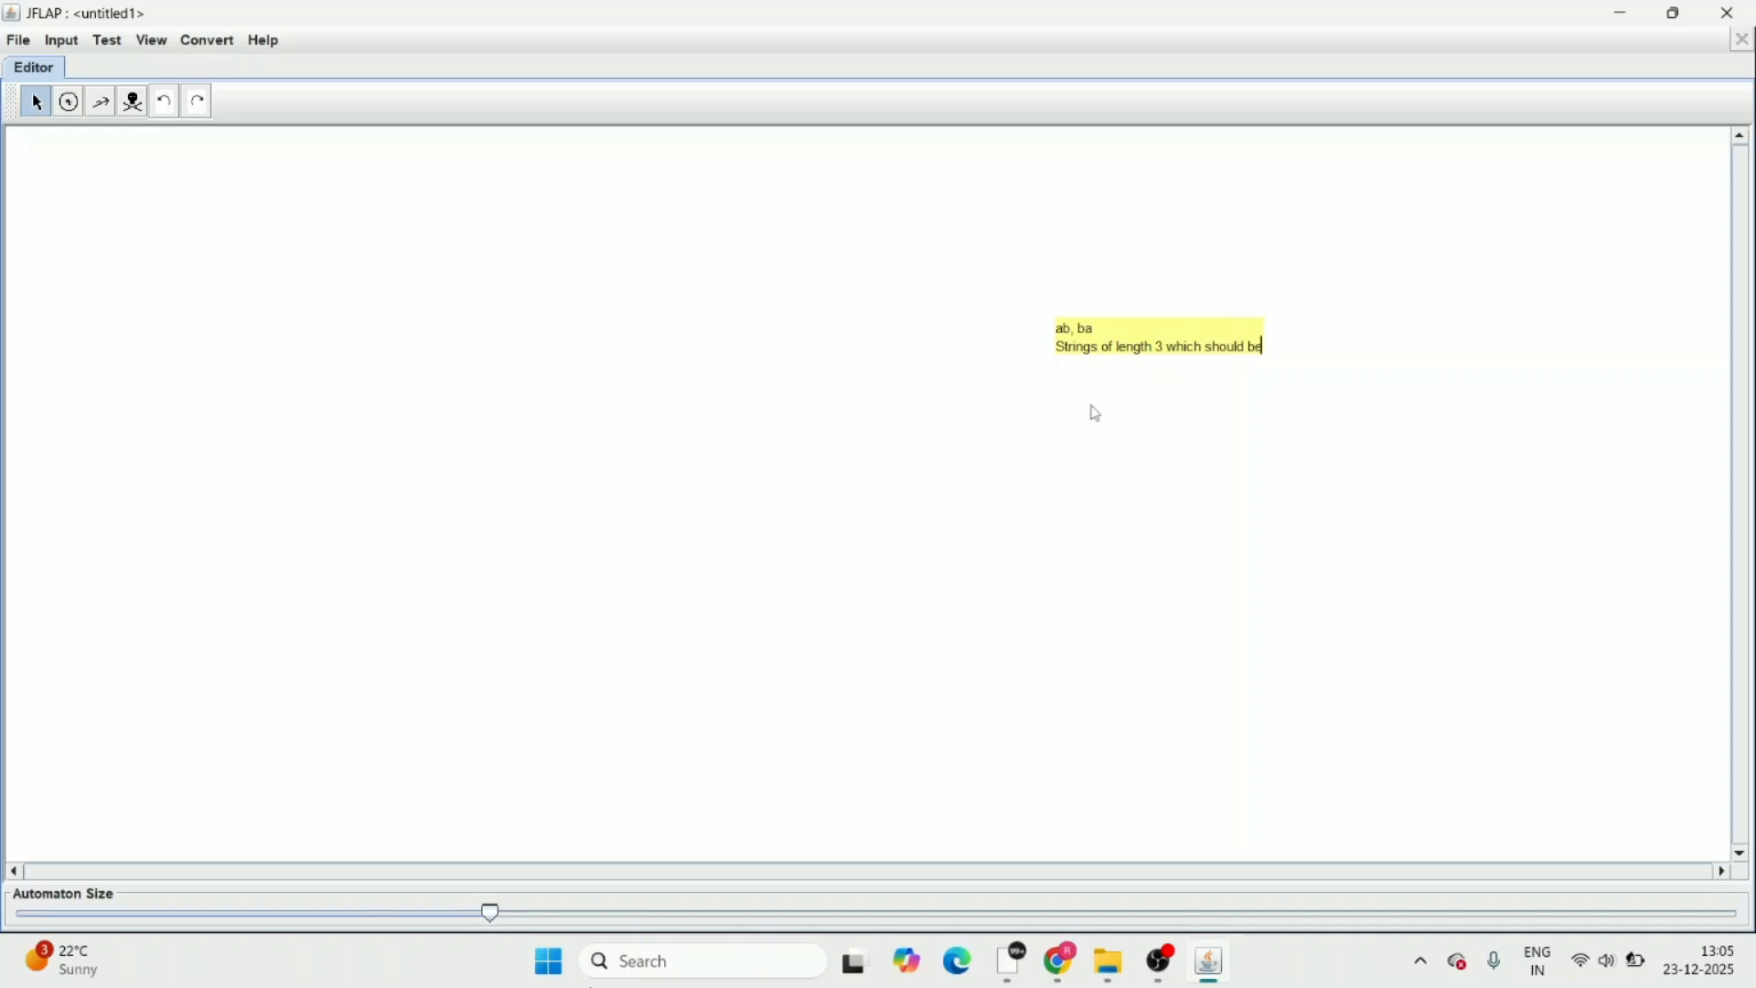
{"action": "type", "text": " accepted"}
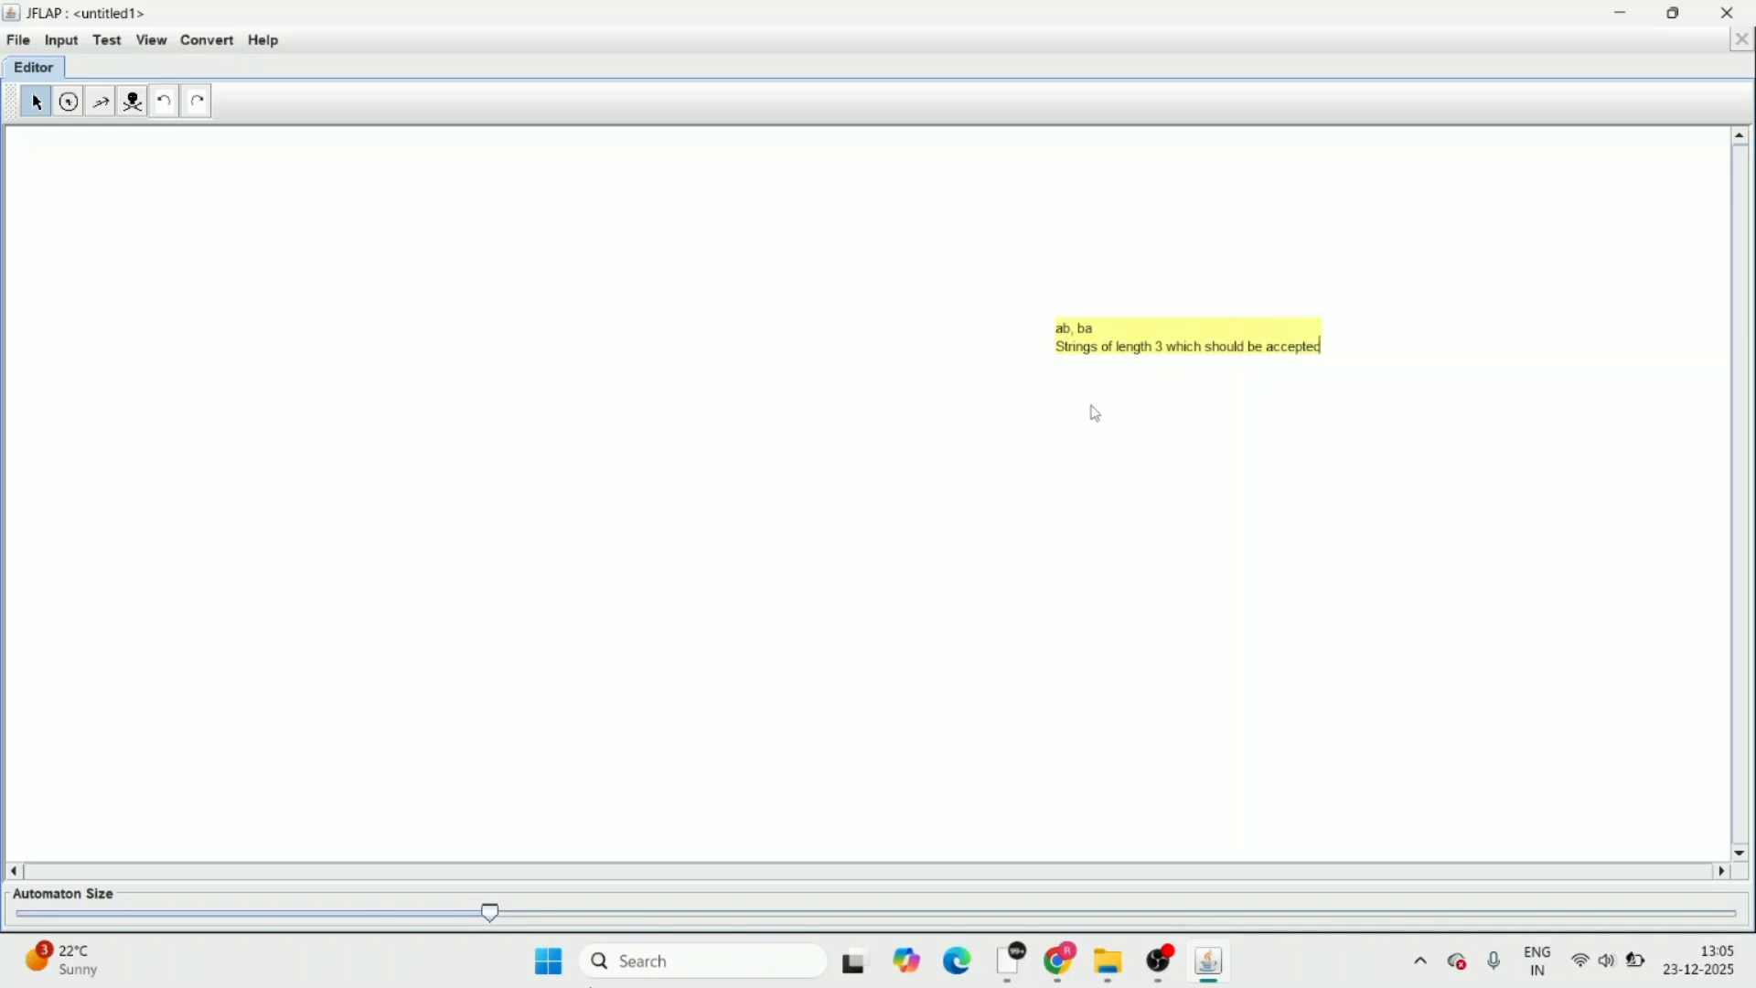
{"action": "type", "text": " by the machin"}
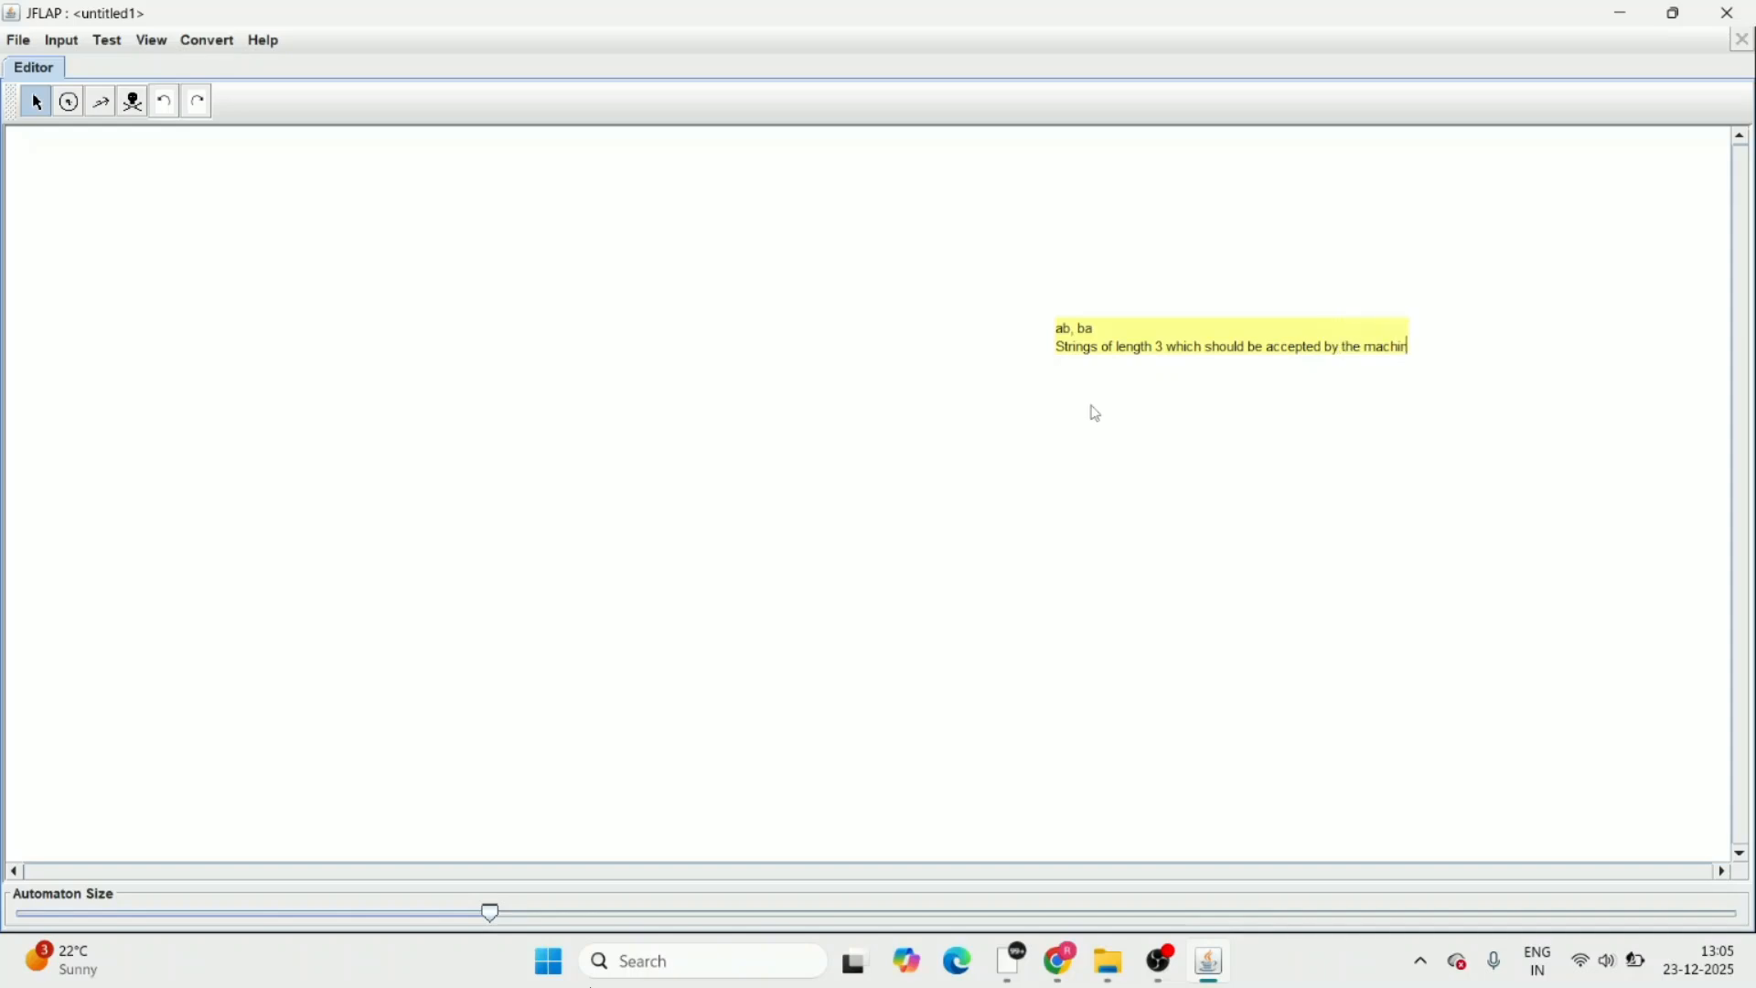
{"action": "type", "text": "e:"}
{"action": "key", "text": "Return"}
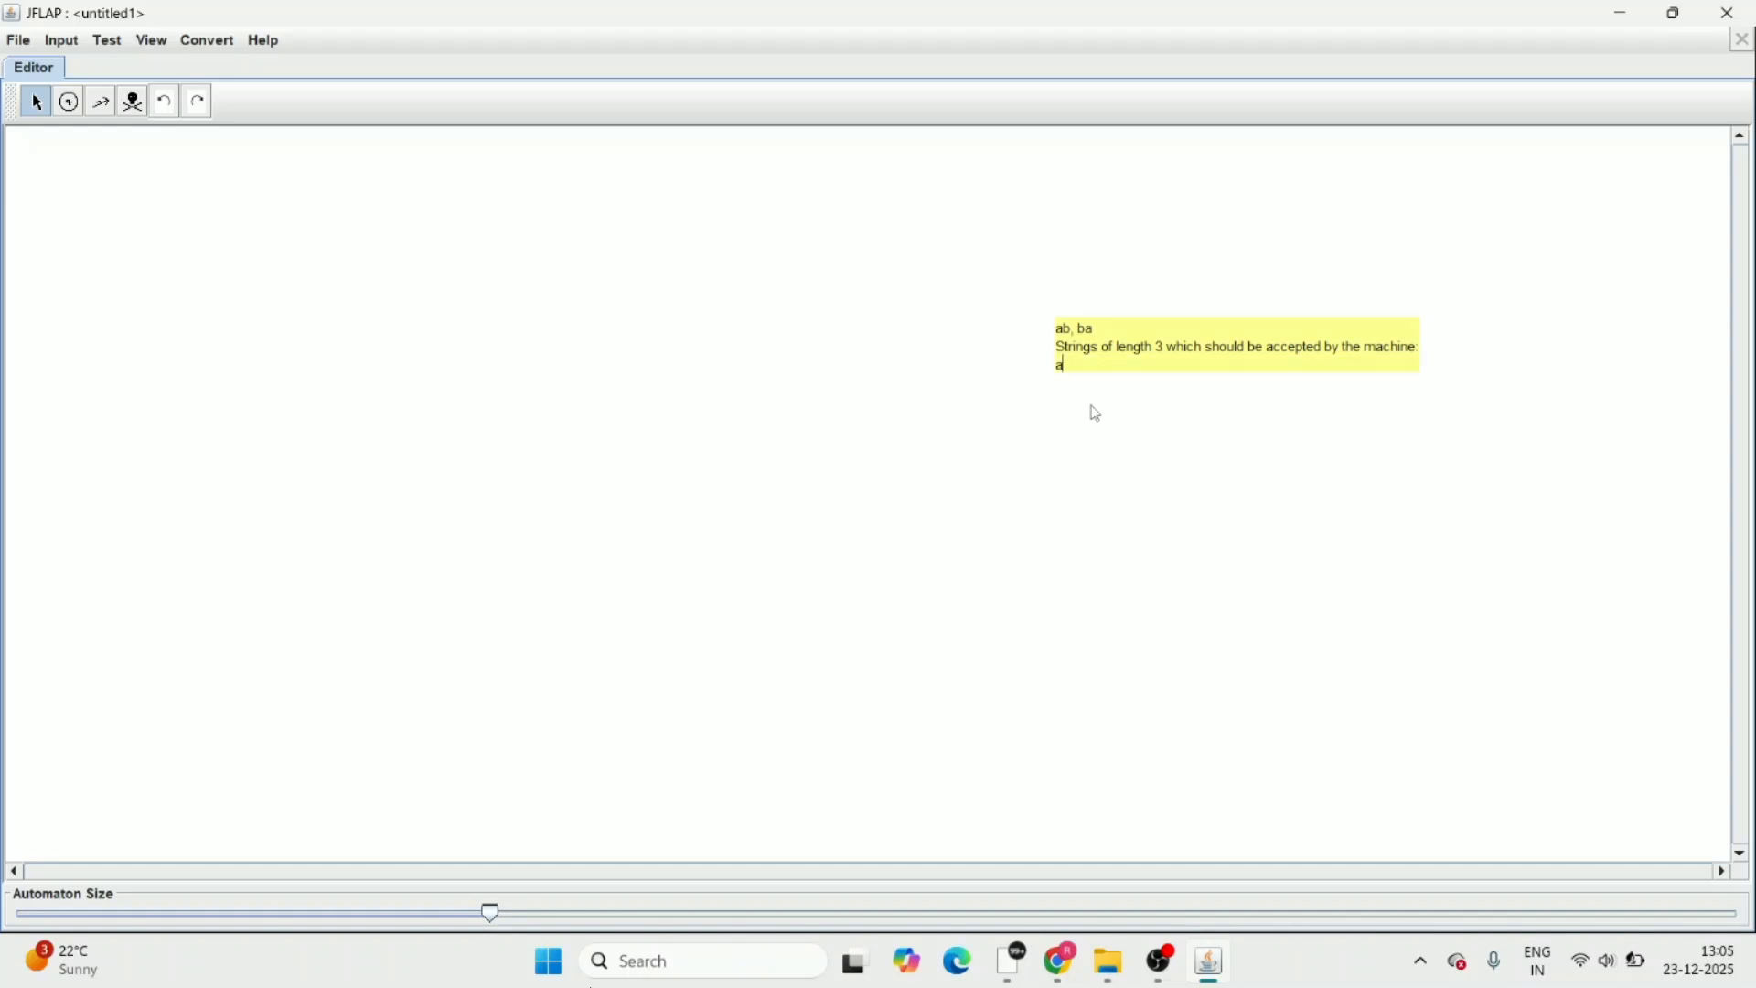
List aab, bab, aba and bba on separate lines of the note and move the note toward the canvas's right edge
{"action": "type", "text": "aab"}
{"action": "key", "text": "Return"}
{"action": "type", "text": "b"}
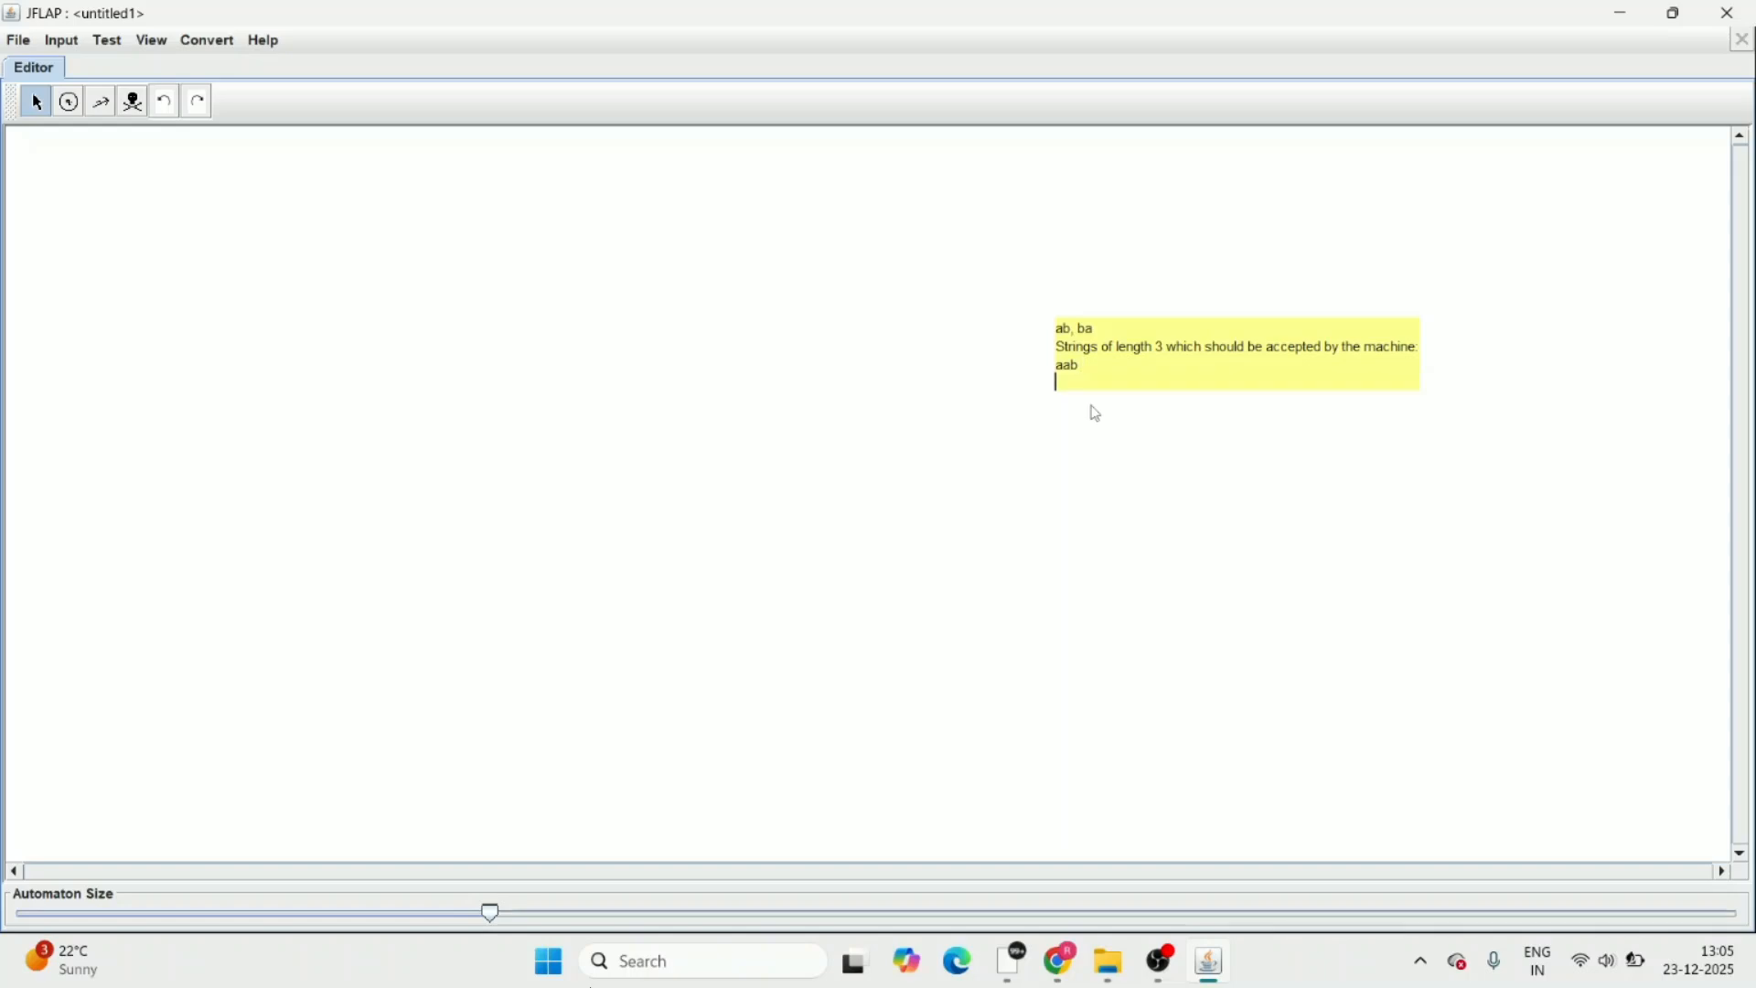
{"action": "type", "text": "ab"}
{"action": "key", "text": "Return"}
{"action": "type", "text": "aba"}
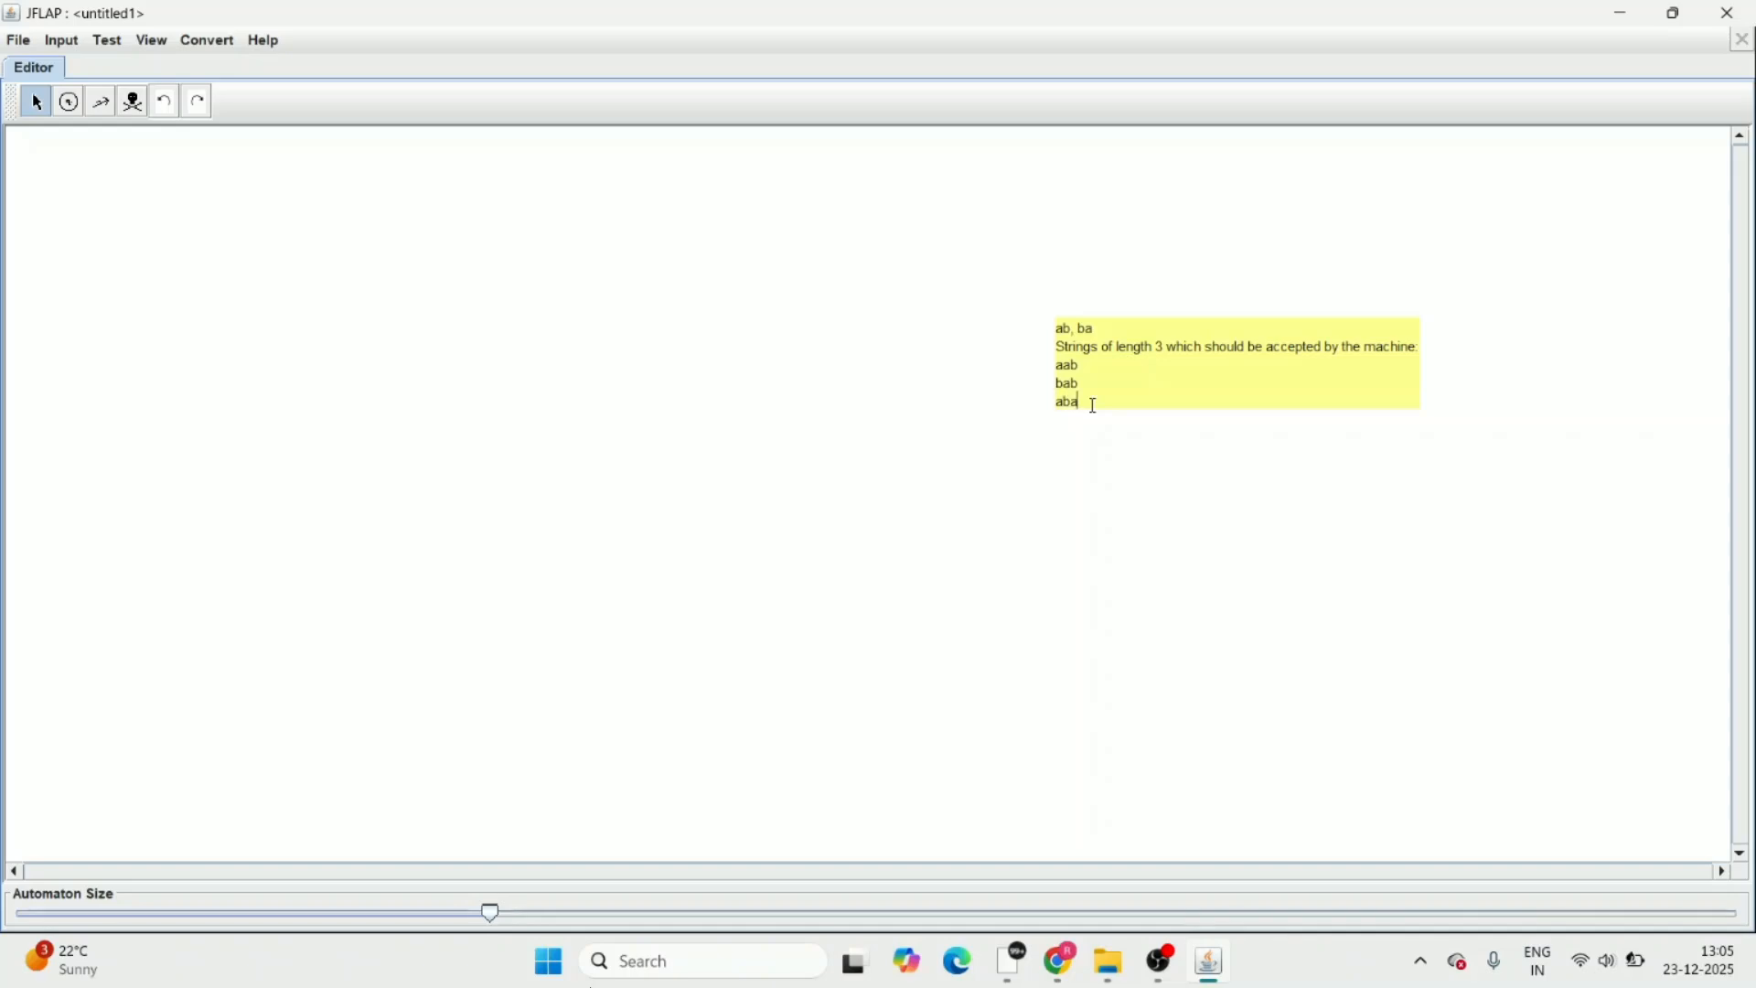
{"action": "key", "text": "Return"}
{"action": "type", "text": "bba"}
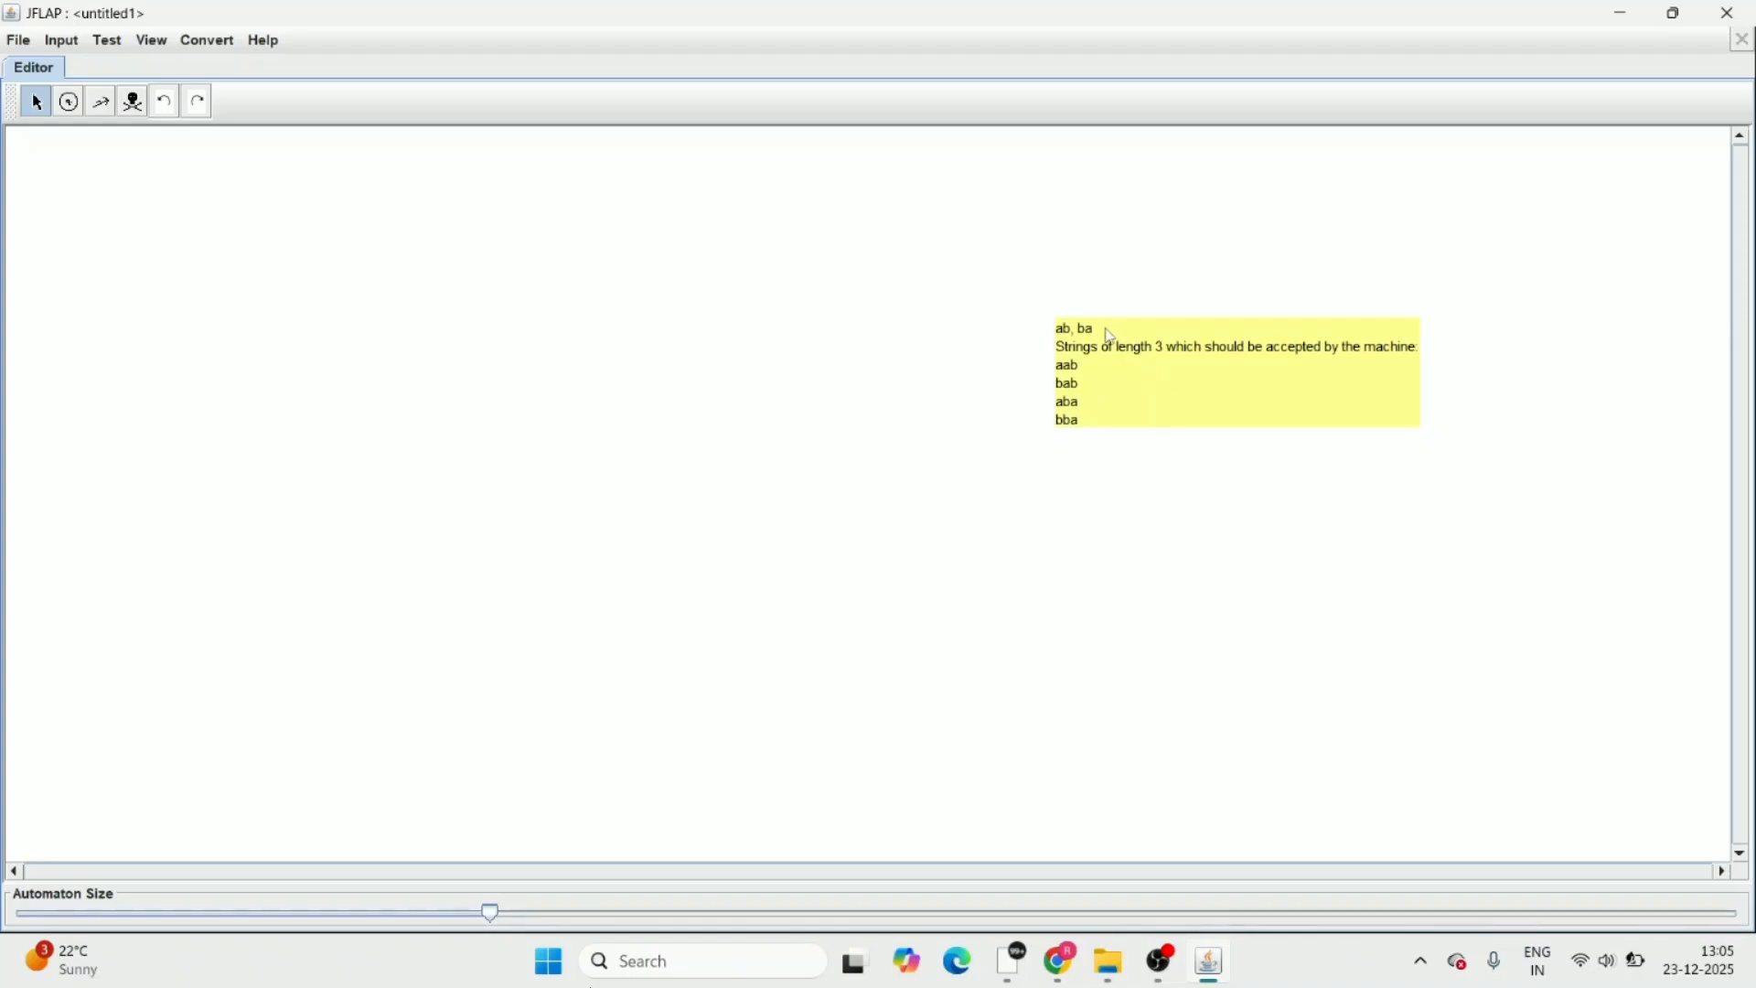
{"action": "left_click_drag", "start_coordinate": [1109, 339], "coordinate": [1372, 338]}
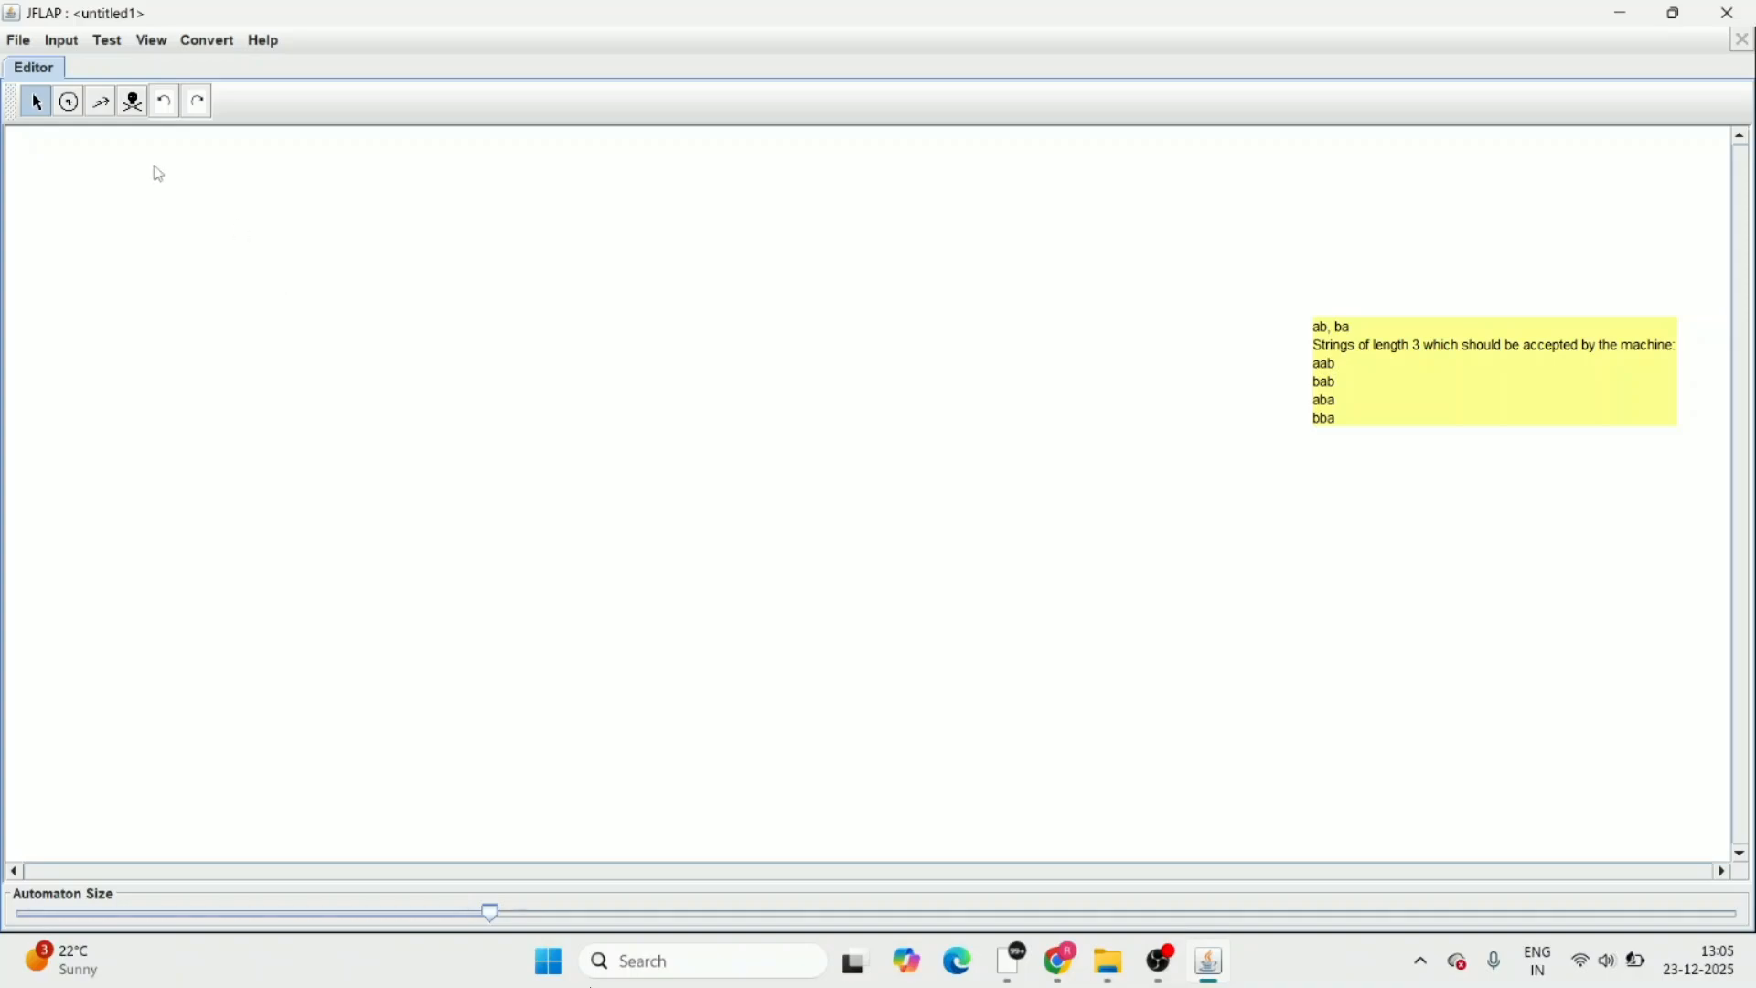
Place the first state in the left part of the canvas and set it as the initial state
{"action": "left_click", "coordinate": [70, 103]}
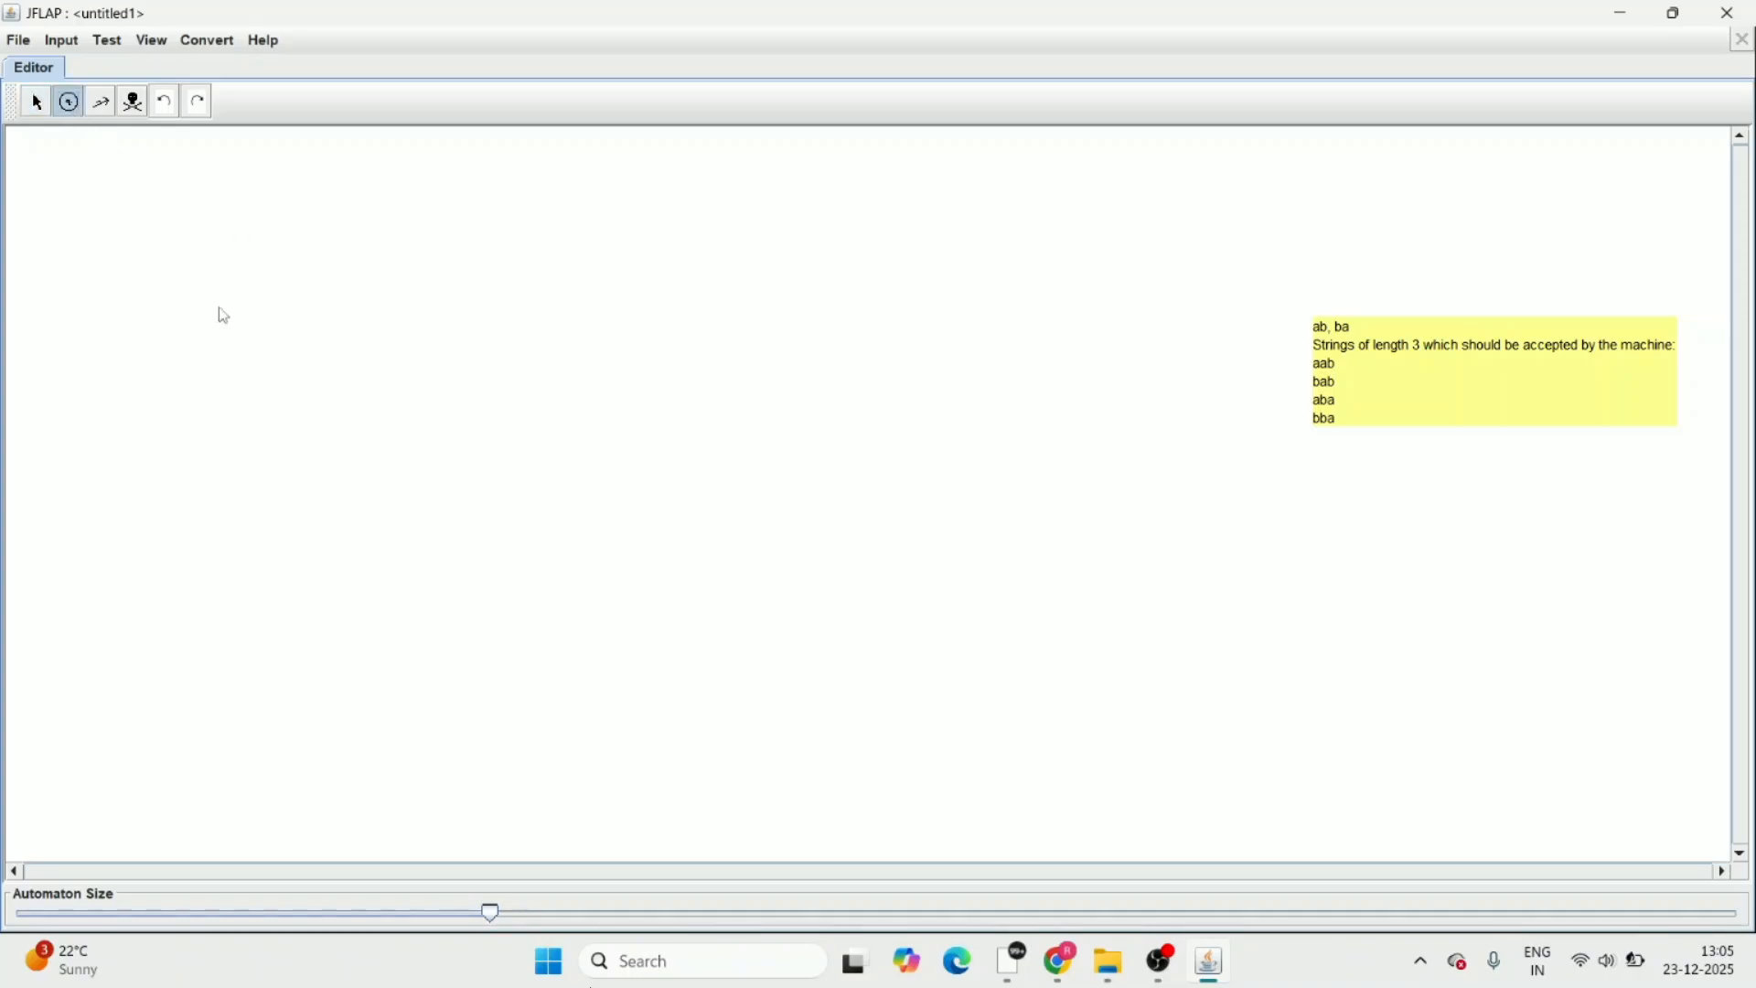
{"action": "left_click", "coordinate": [354, 444]}
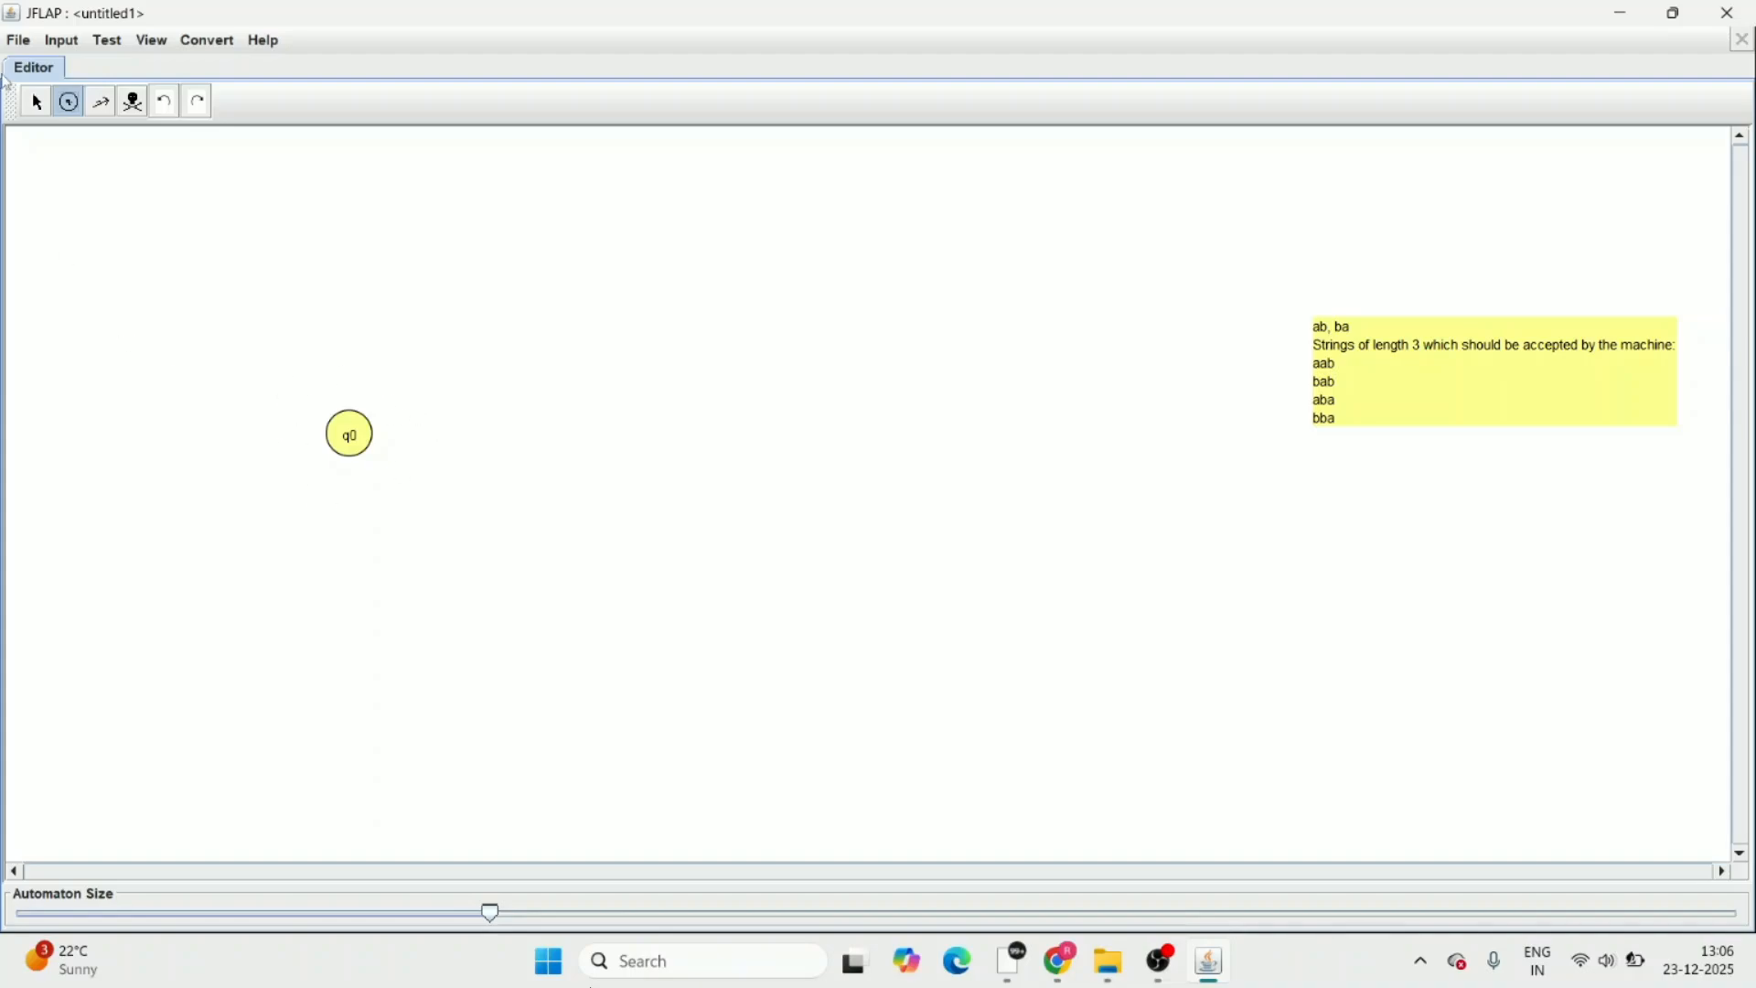
{"action": "left_click", "coordinate": [44, 108]}
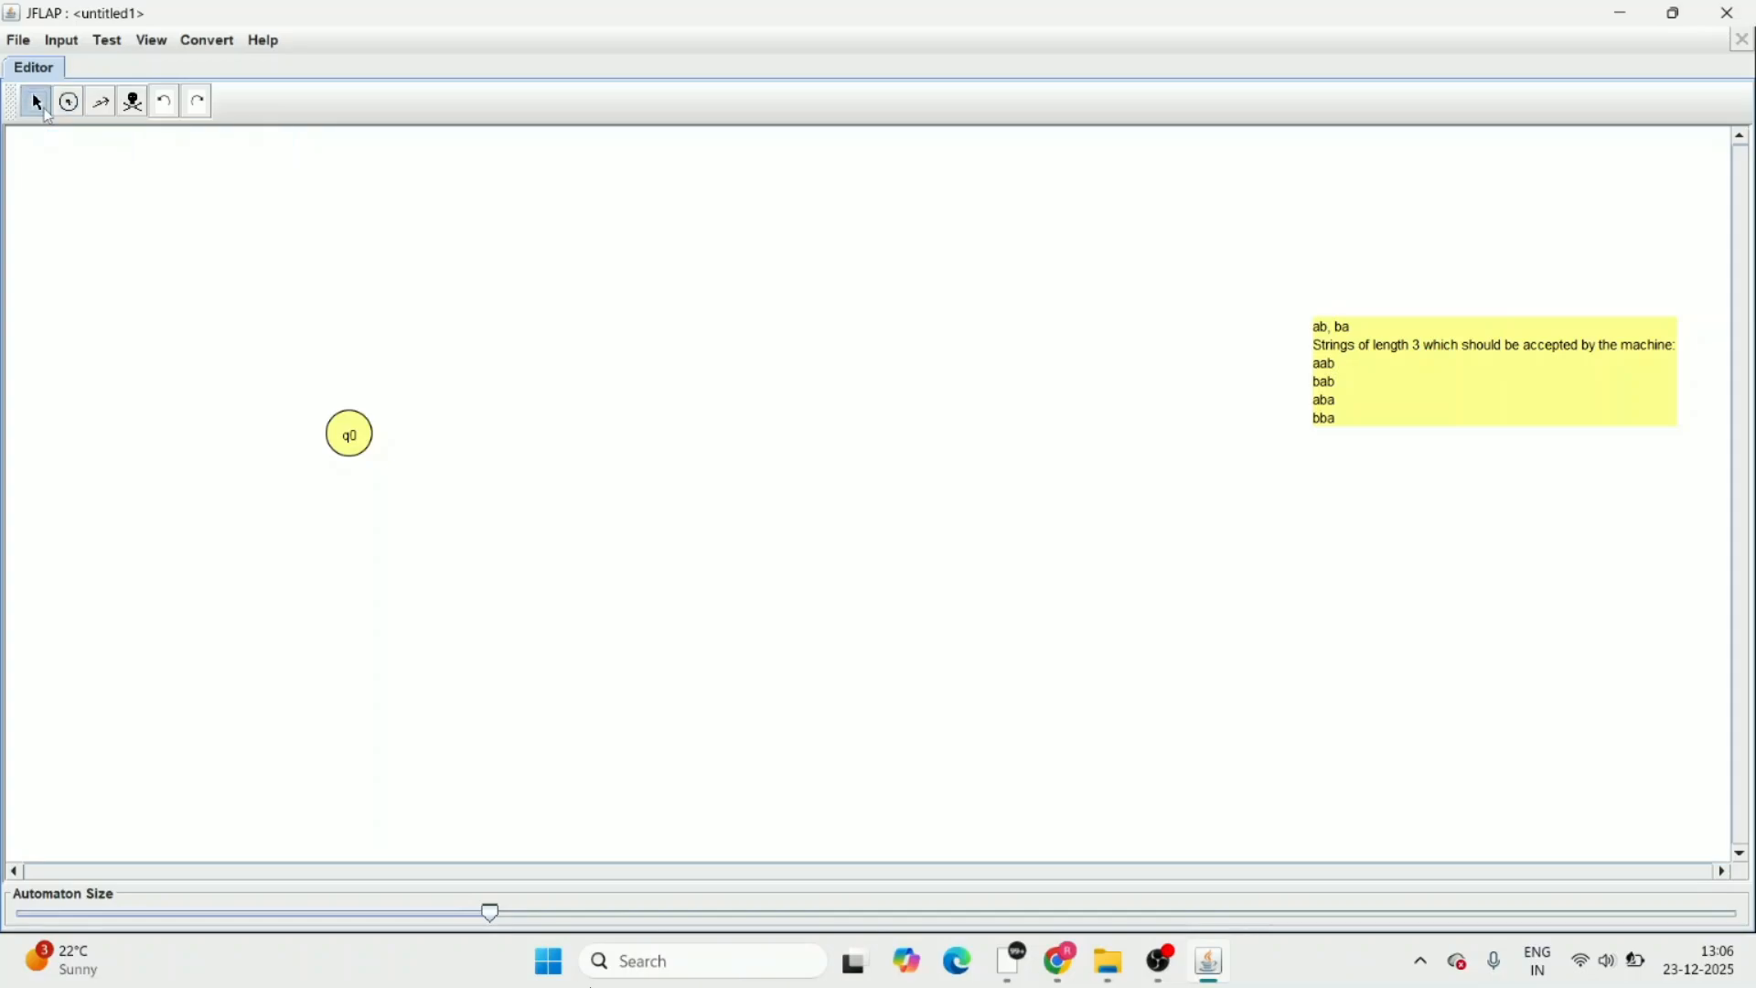
{"action": "right_click", "coordinate": [360, 428]}
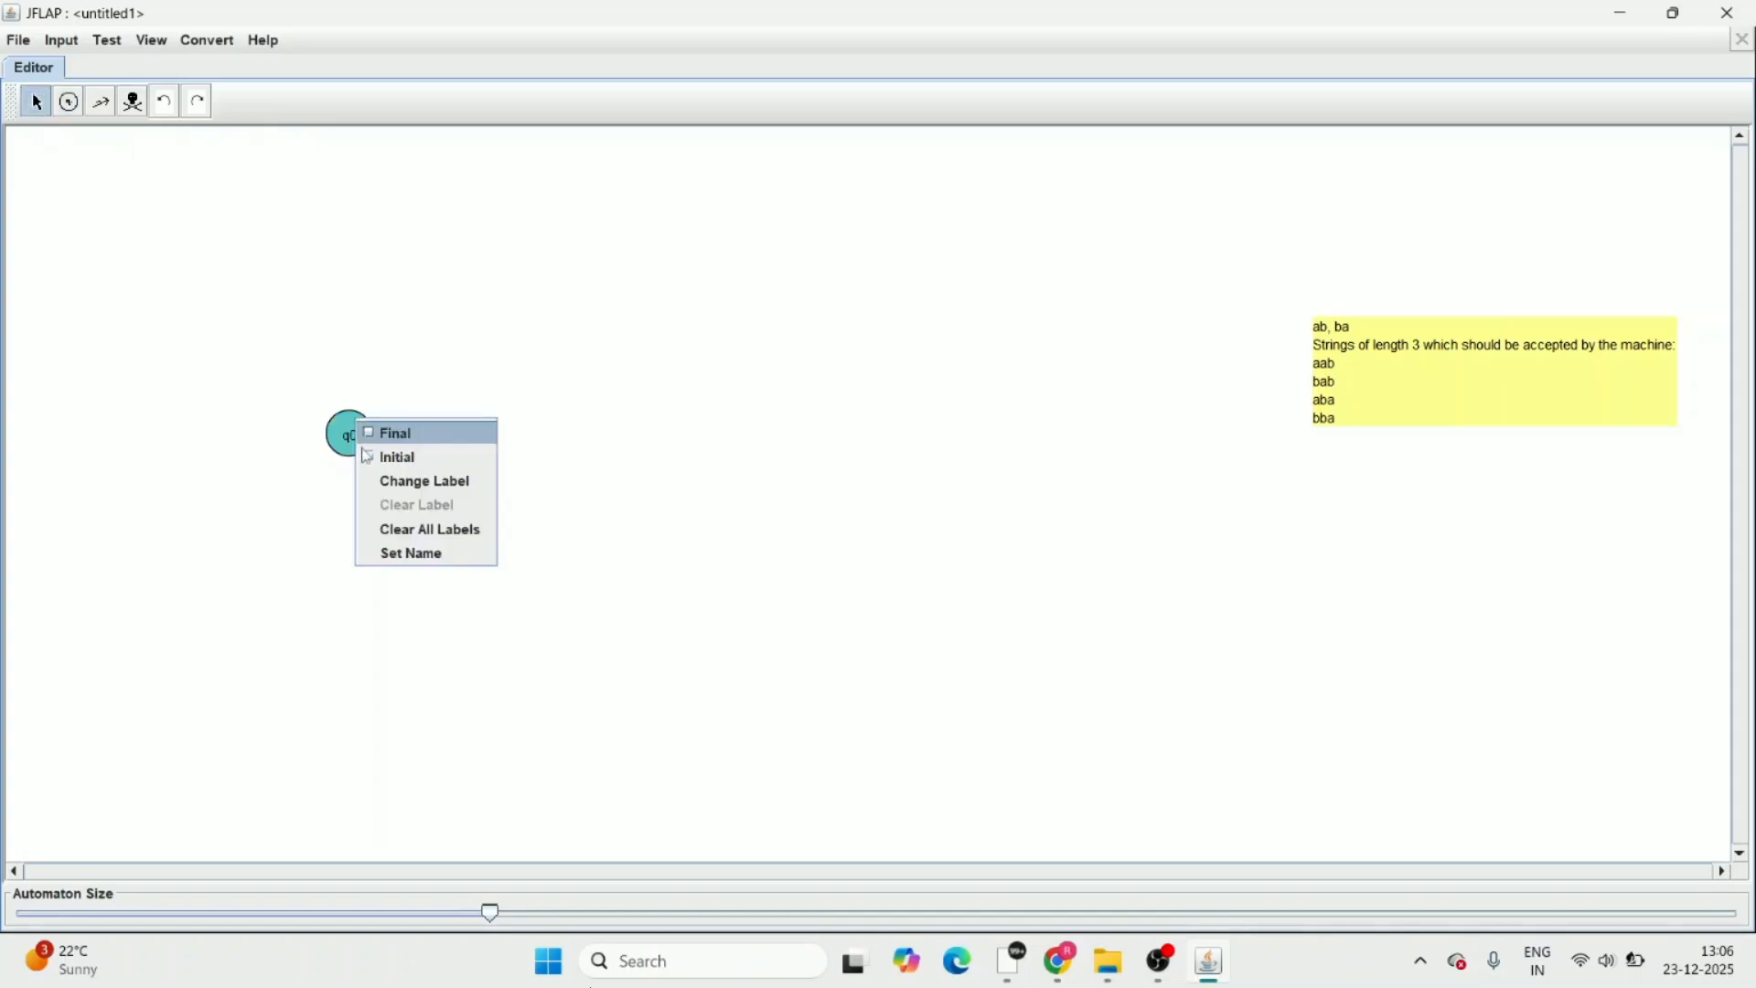
{"action": "left_click", "coordinate": [393, 457]}
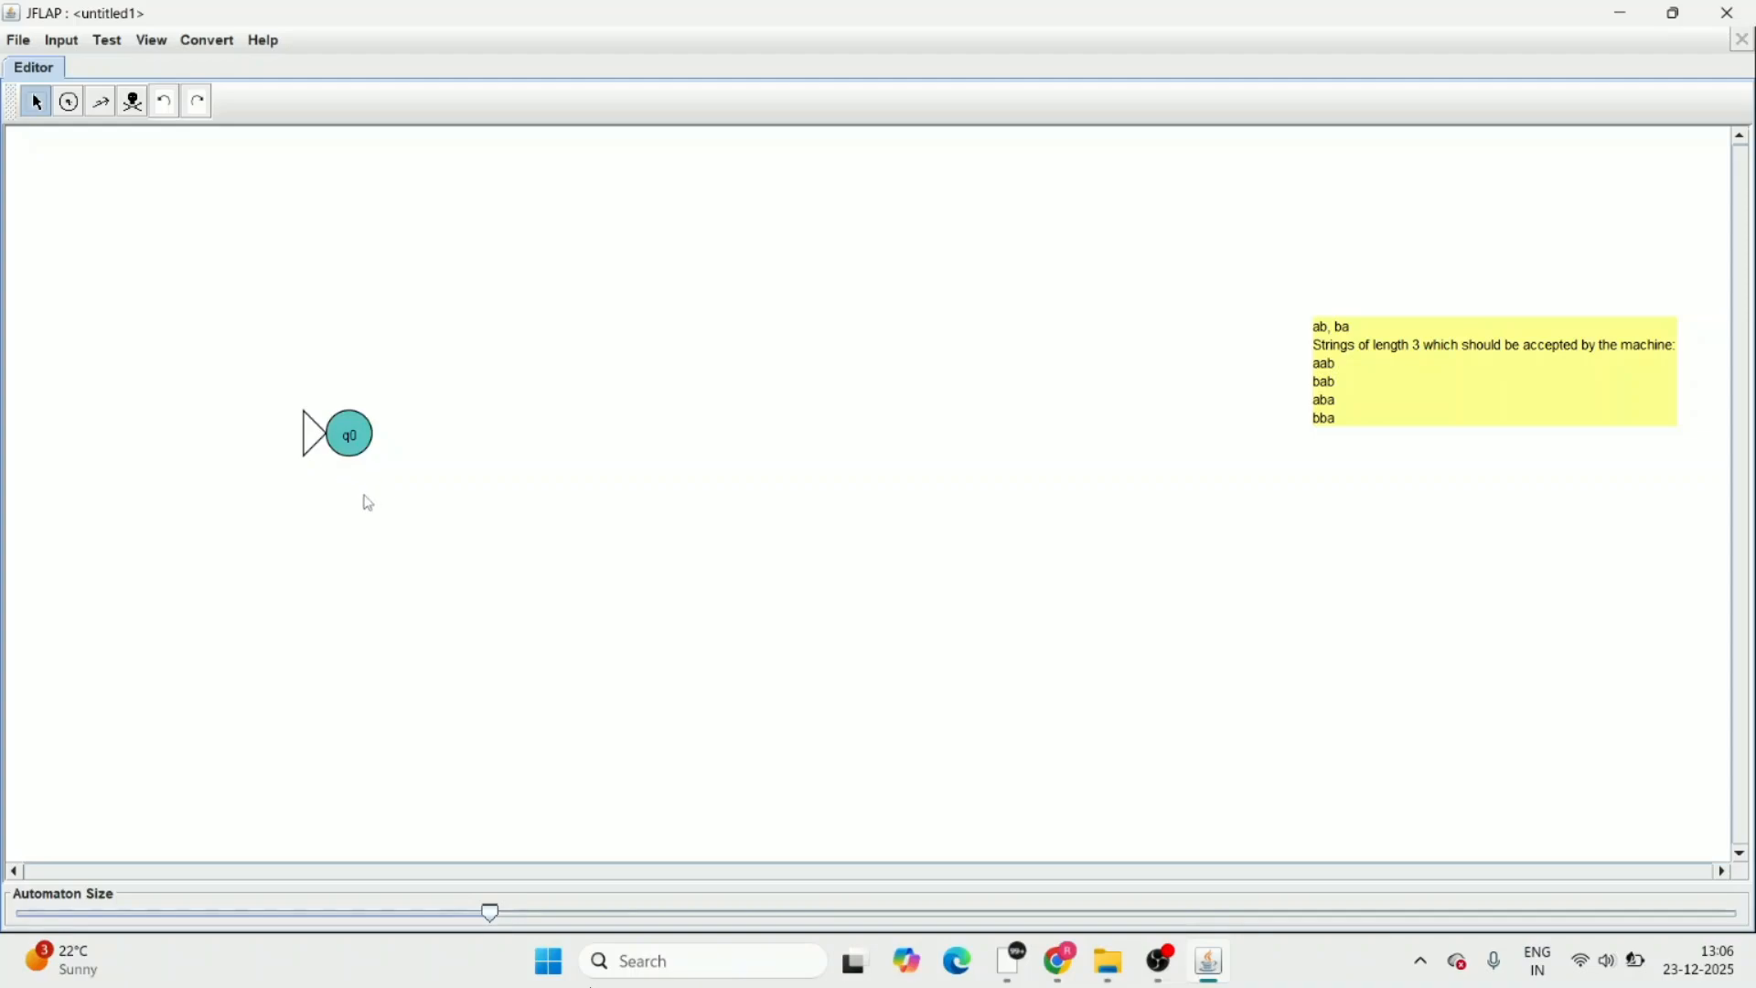
Add a second state above and to the right of q0 and draw a transition labelled a from q0 to it
{"action": "left_click", "coordinate": [71, 108]}
{"action": "left_click", "coordinate": [481, 339]}
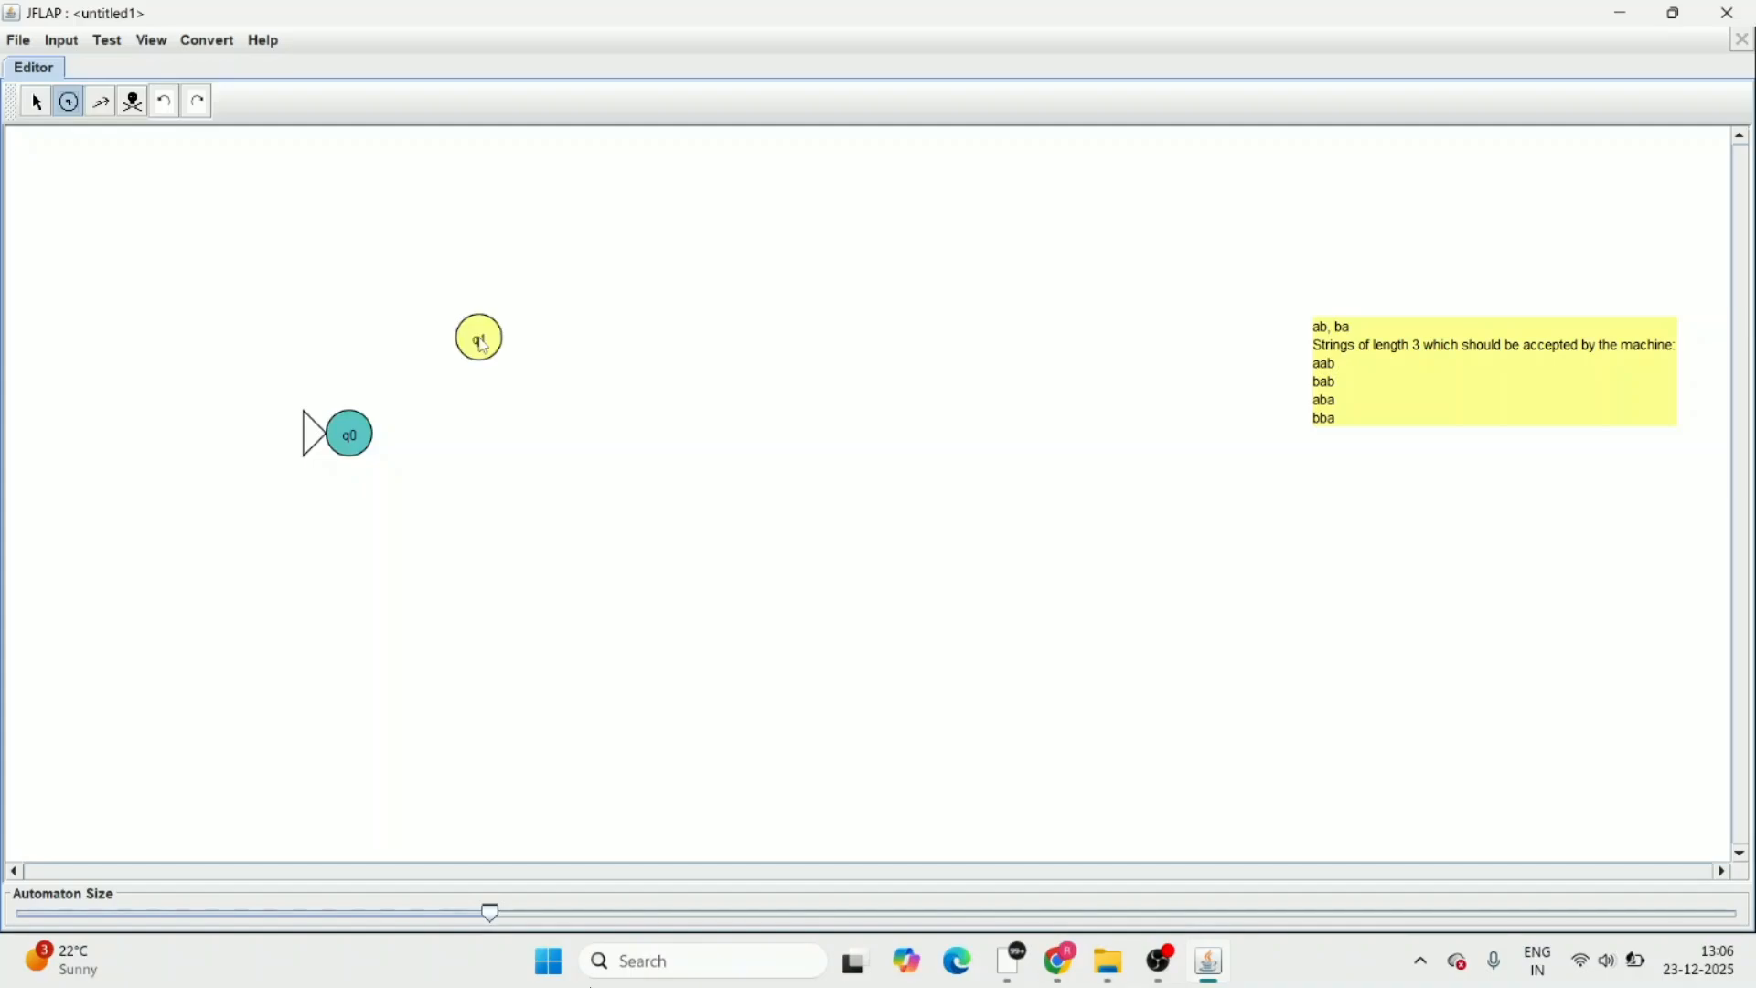
{"action": "left_click", "coordinate": [100, 102]}
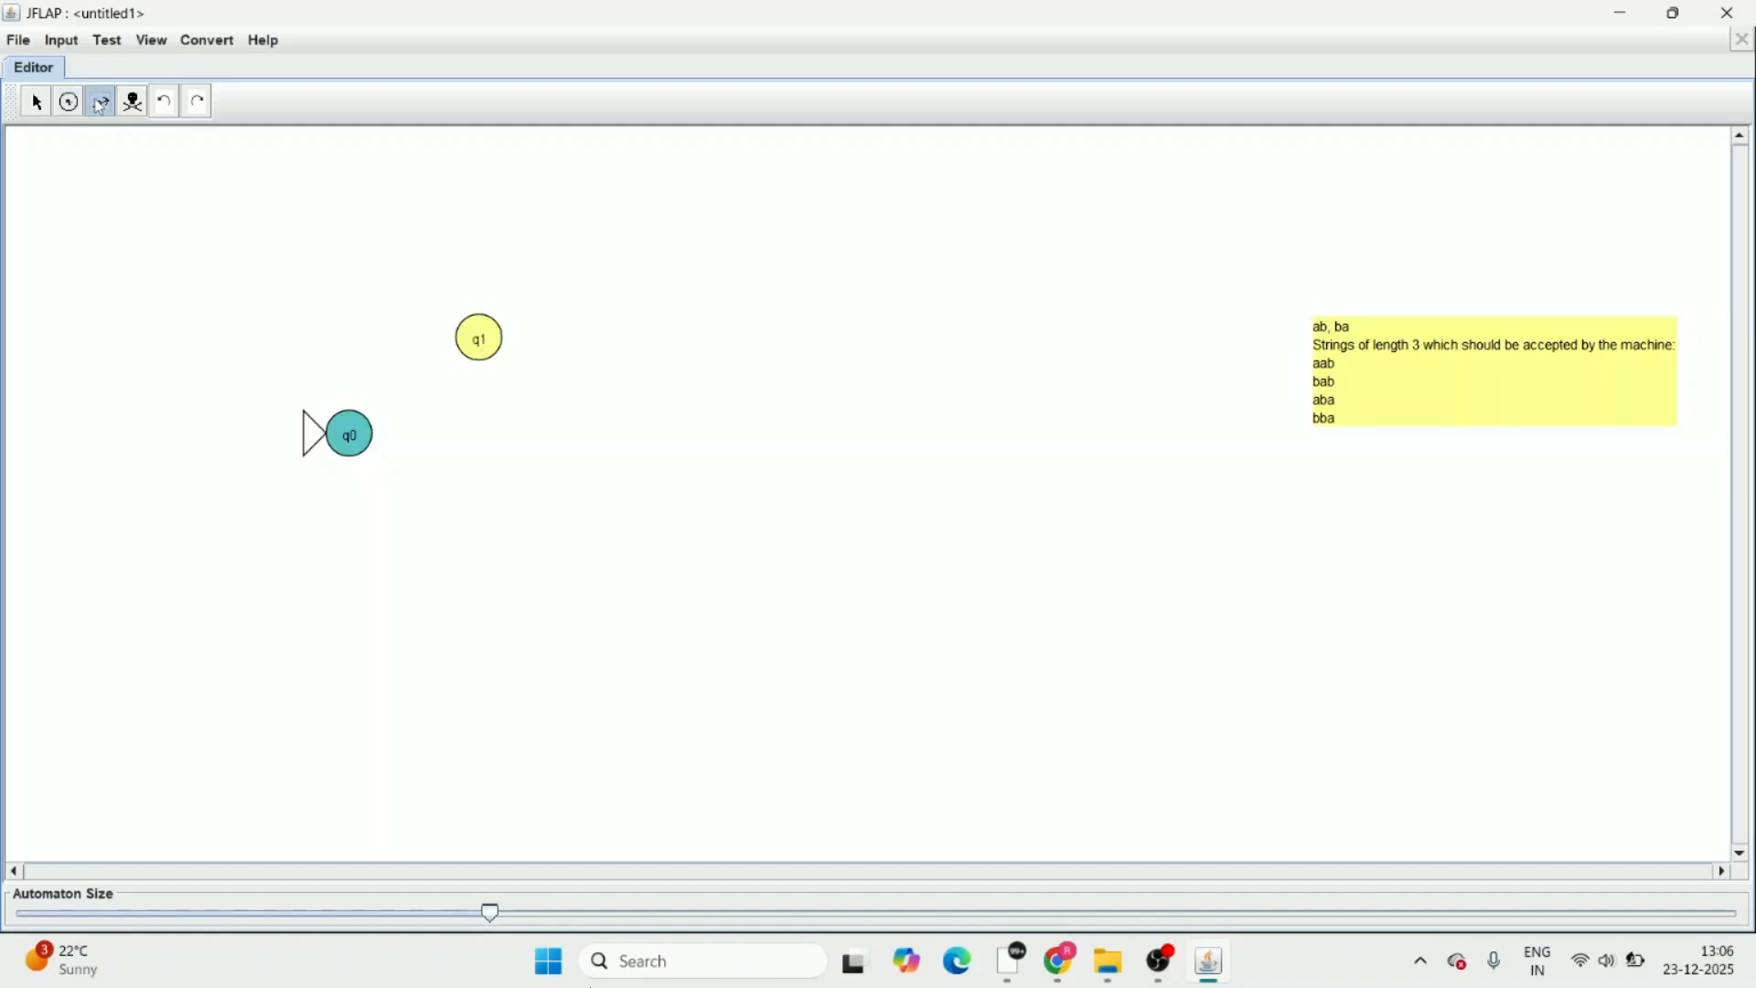
{"action": "left_click_drag", "start_coordinate": [351, 438], "coordinate": [478, 342]}
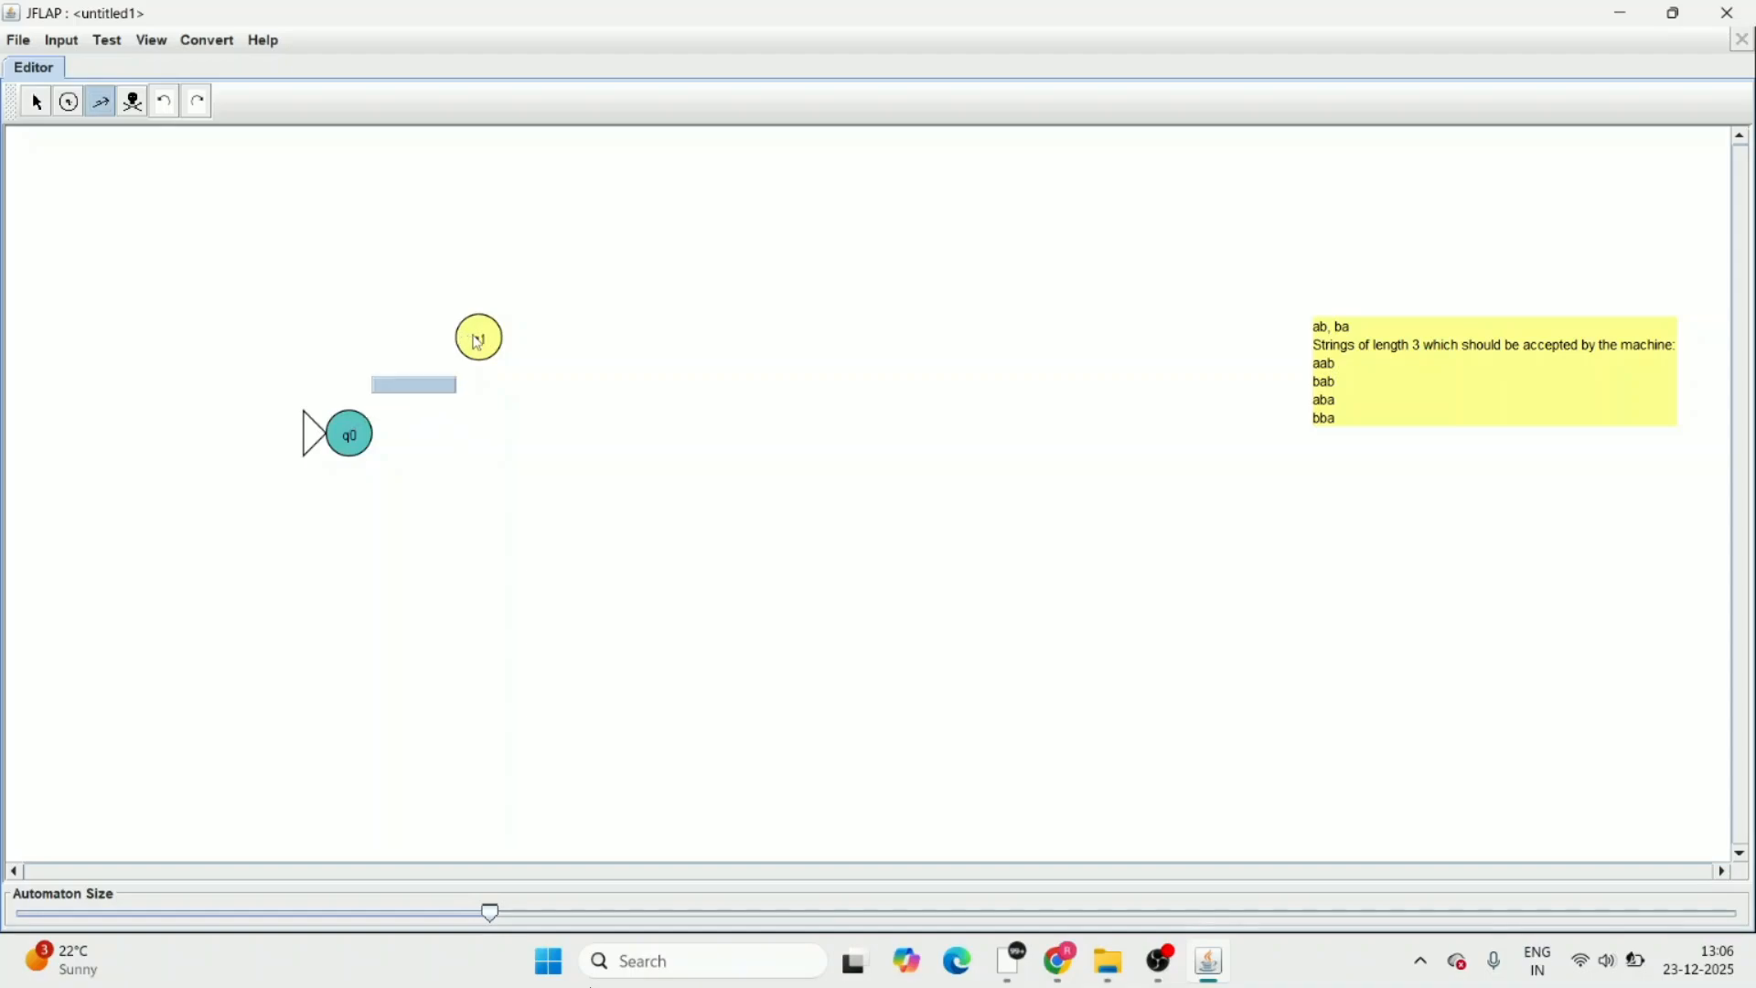
{"action": "type", "text": "a"}
{"action": "key", "text": "Return"}
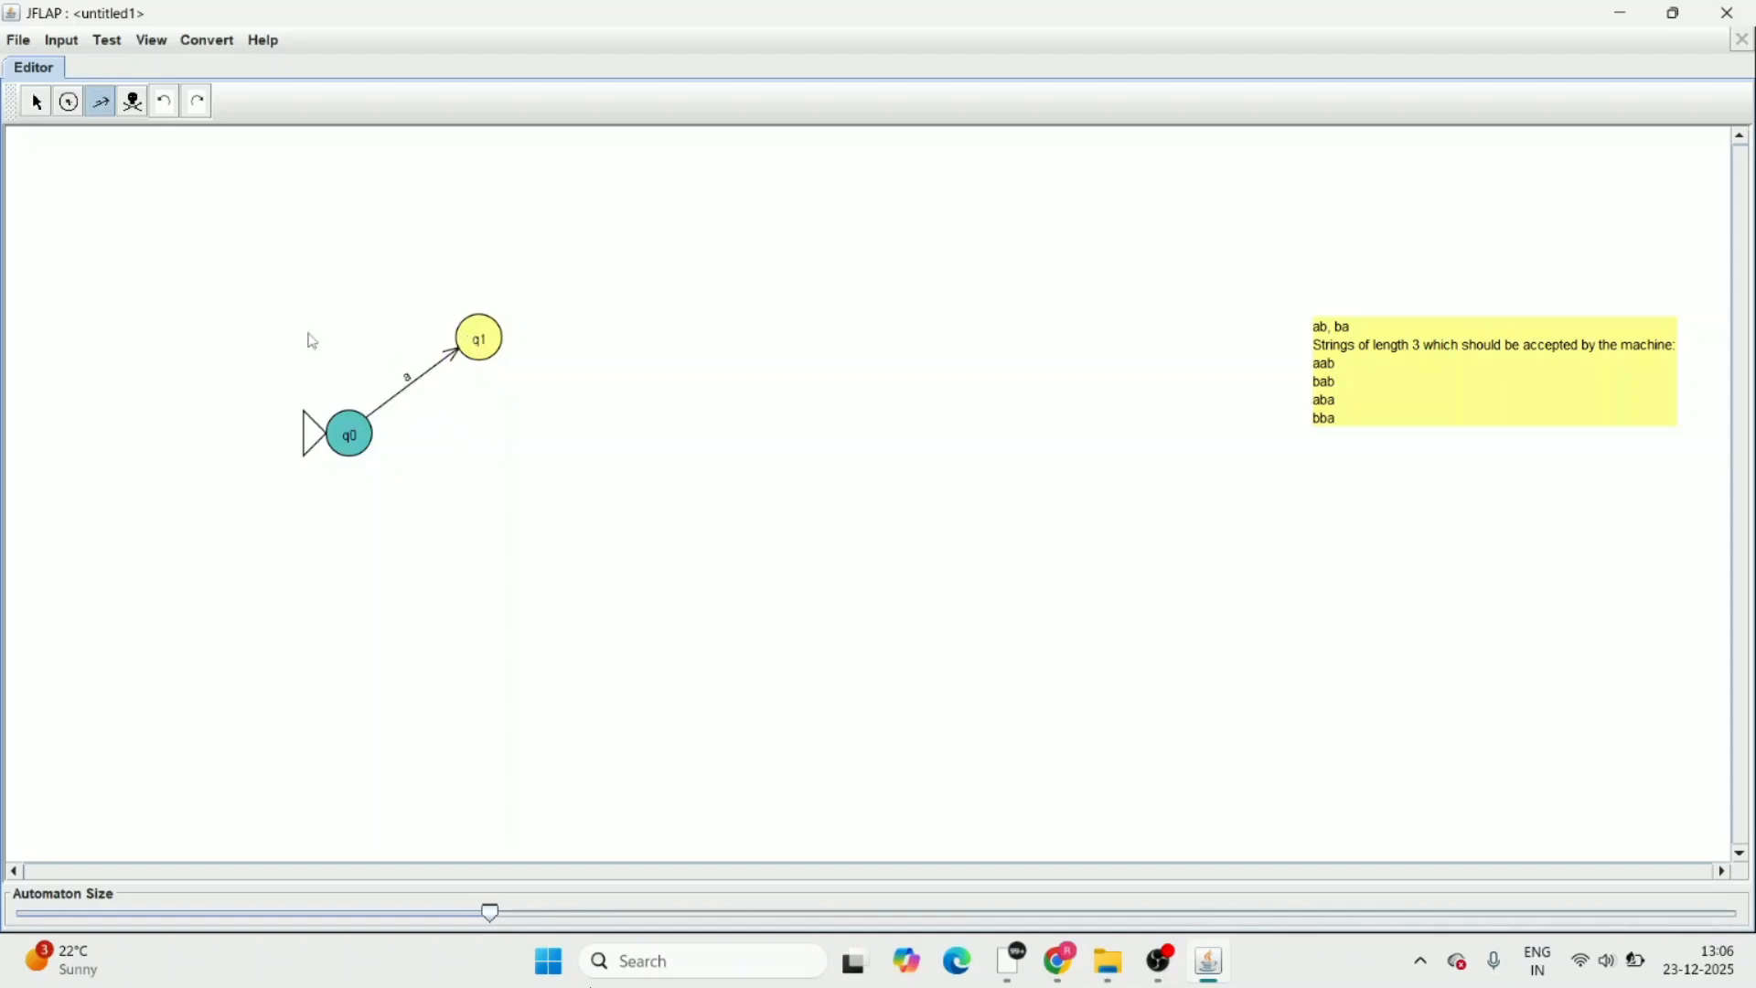
Add a state to the right of q1 and draw a transition labelled b from q1 to it
{"action": "left_click", "coordinate": [69, 103]}
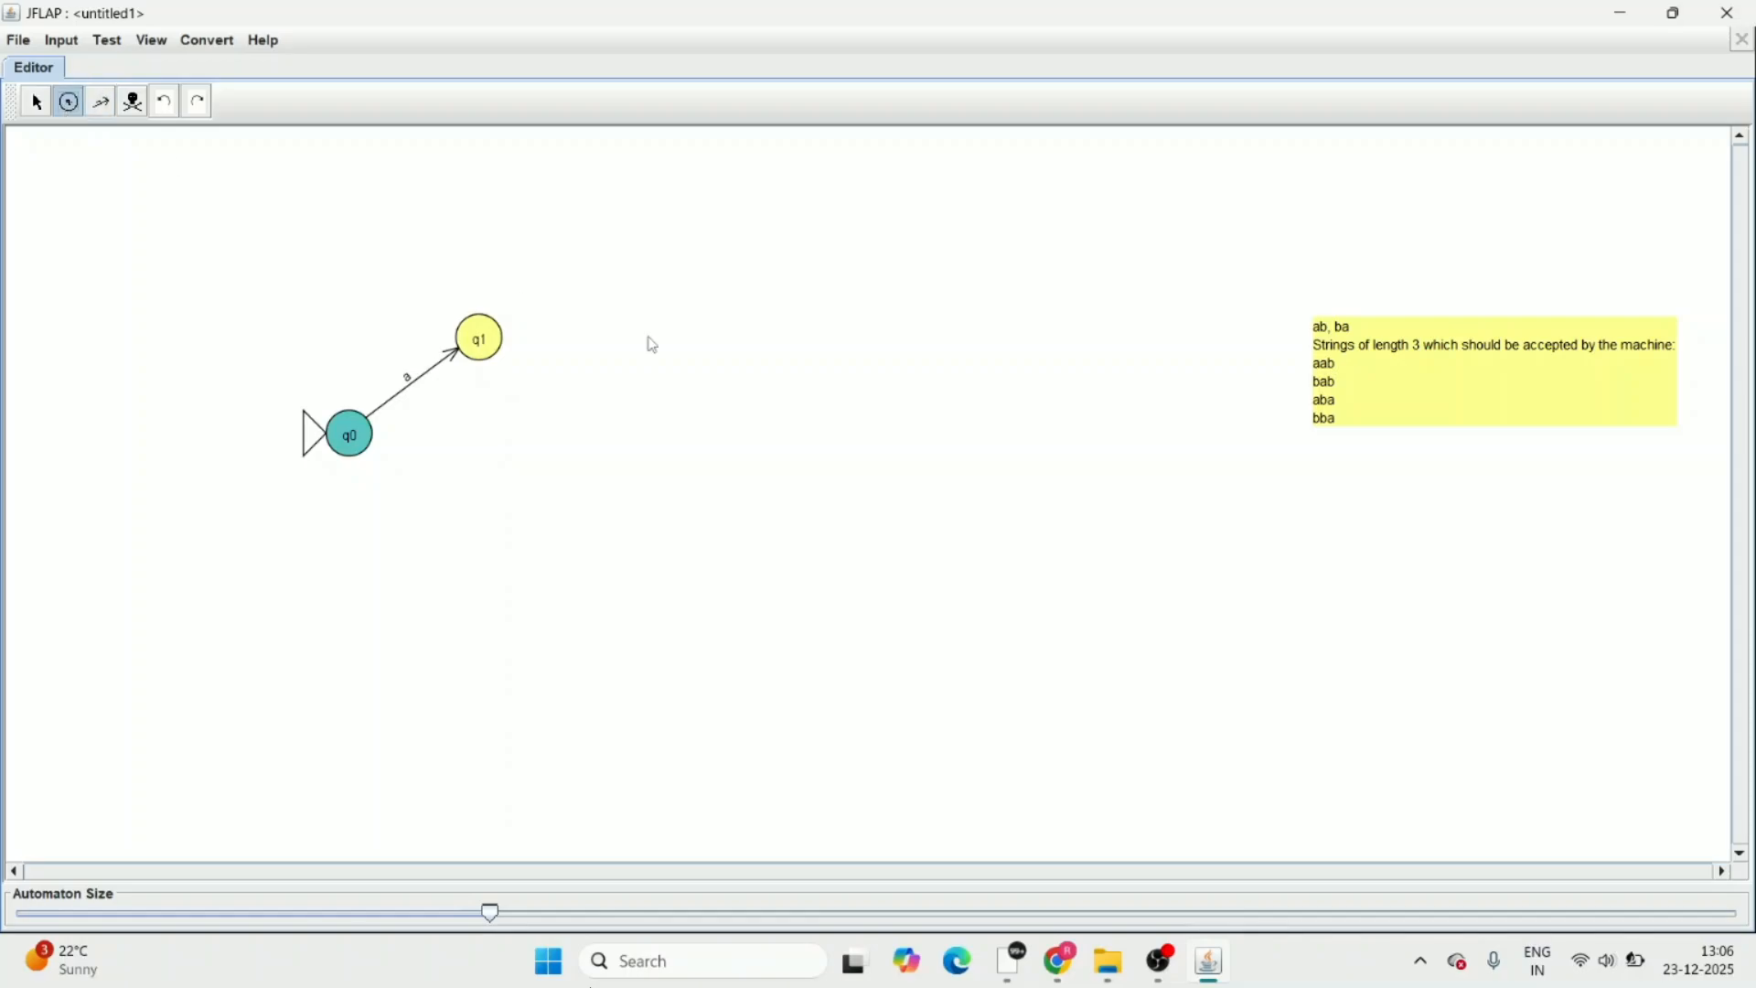
{"action": "left_click", "coordinate": [717, 331]}
{"action": "left_click", "coordinate": [100, 106]}
{"action": "left_click_drag", "start_coordinate": [483, 339], "coordinate": [710, 338]}
{"action": "type", "text": "b"}
{"action": "key", "text": "Return"}
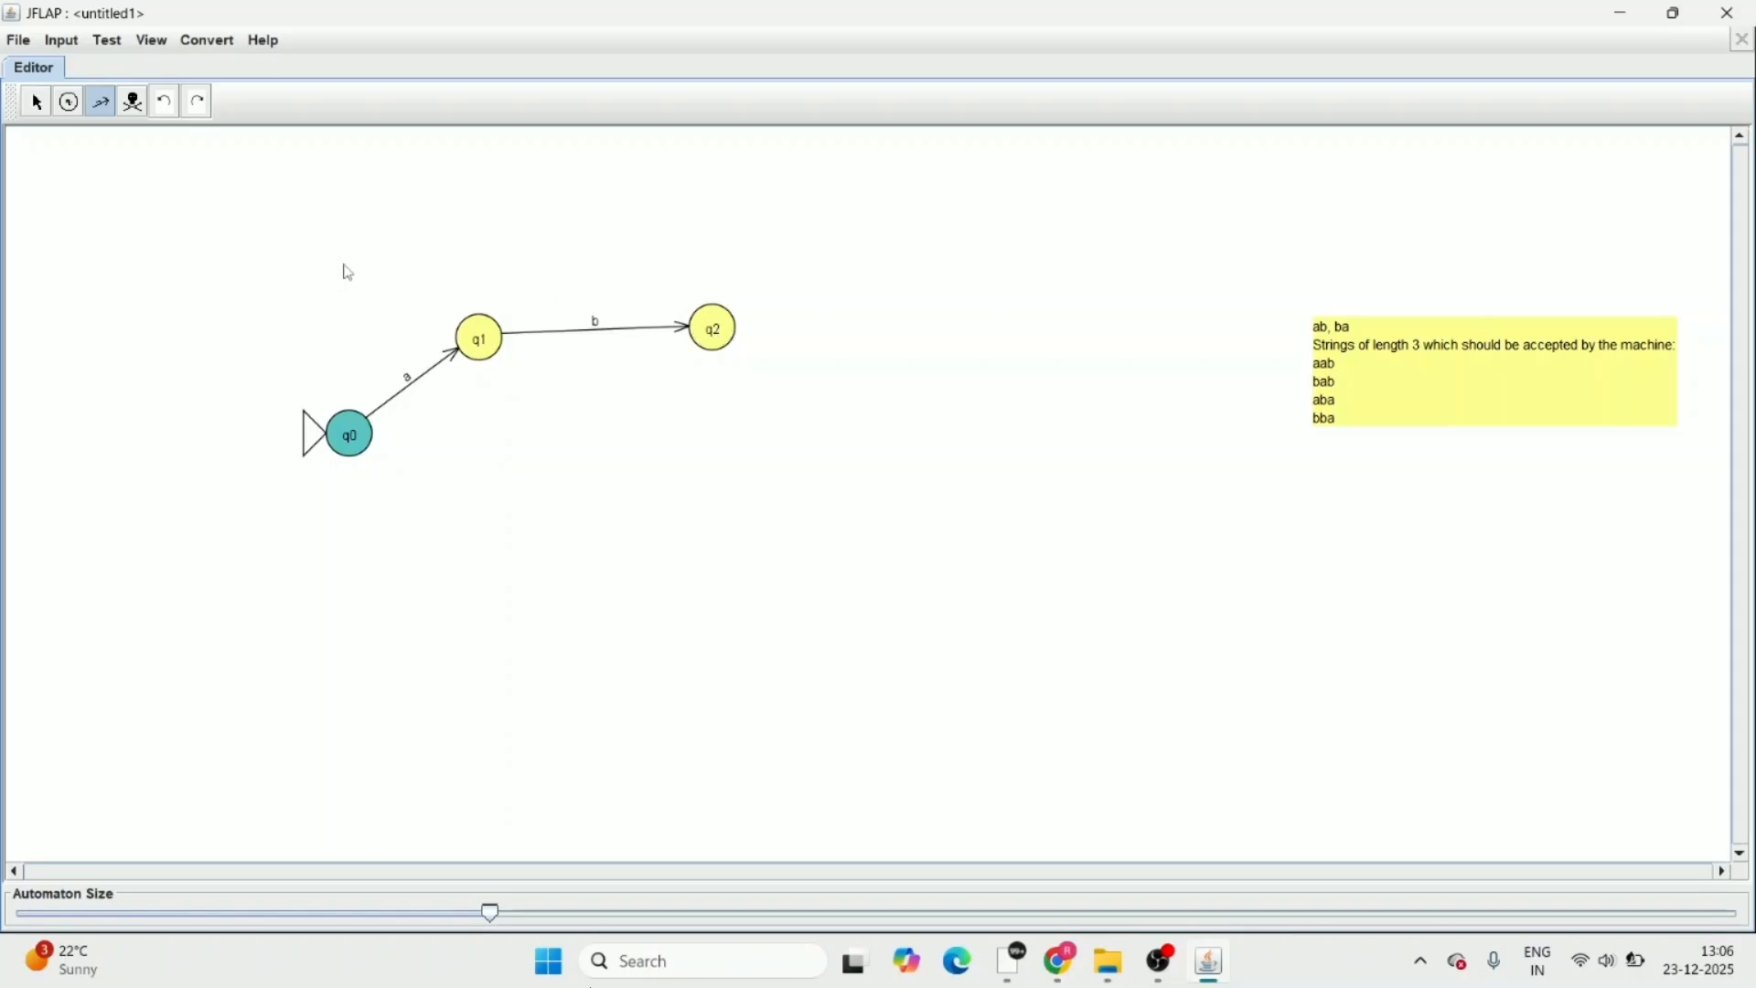
Mark state q2 at the end of the upper branch as a final state
{"action": "left_click", "coordinate": [36, 102]}
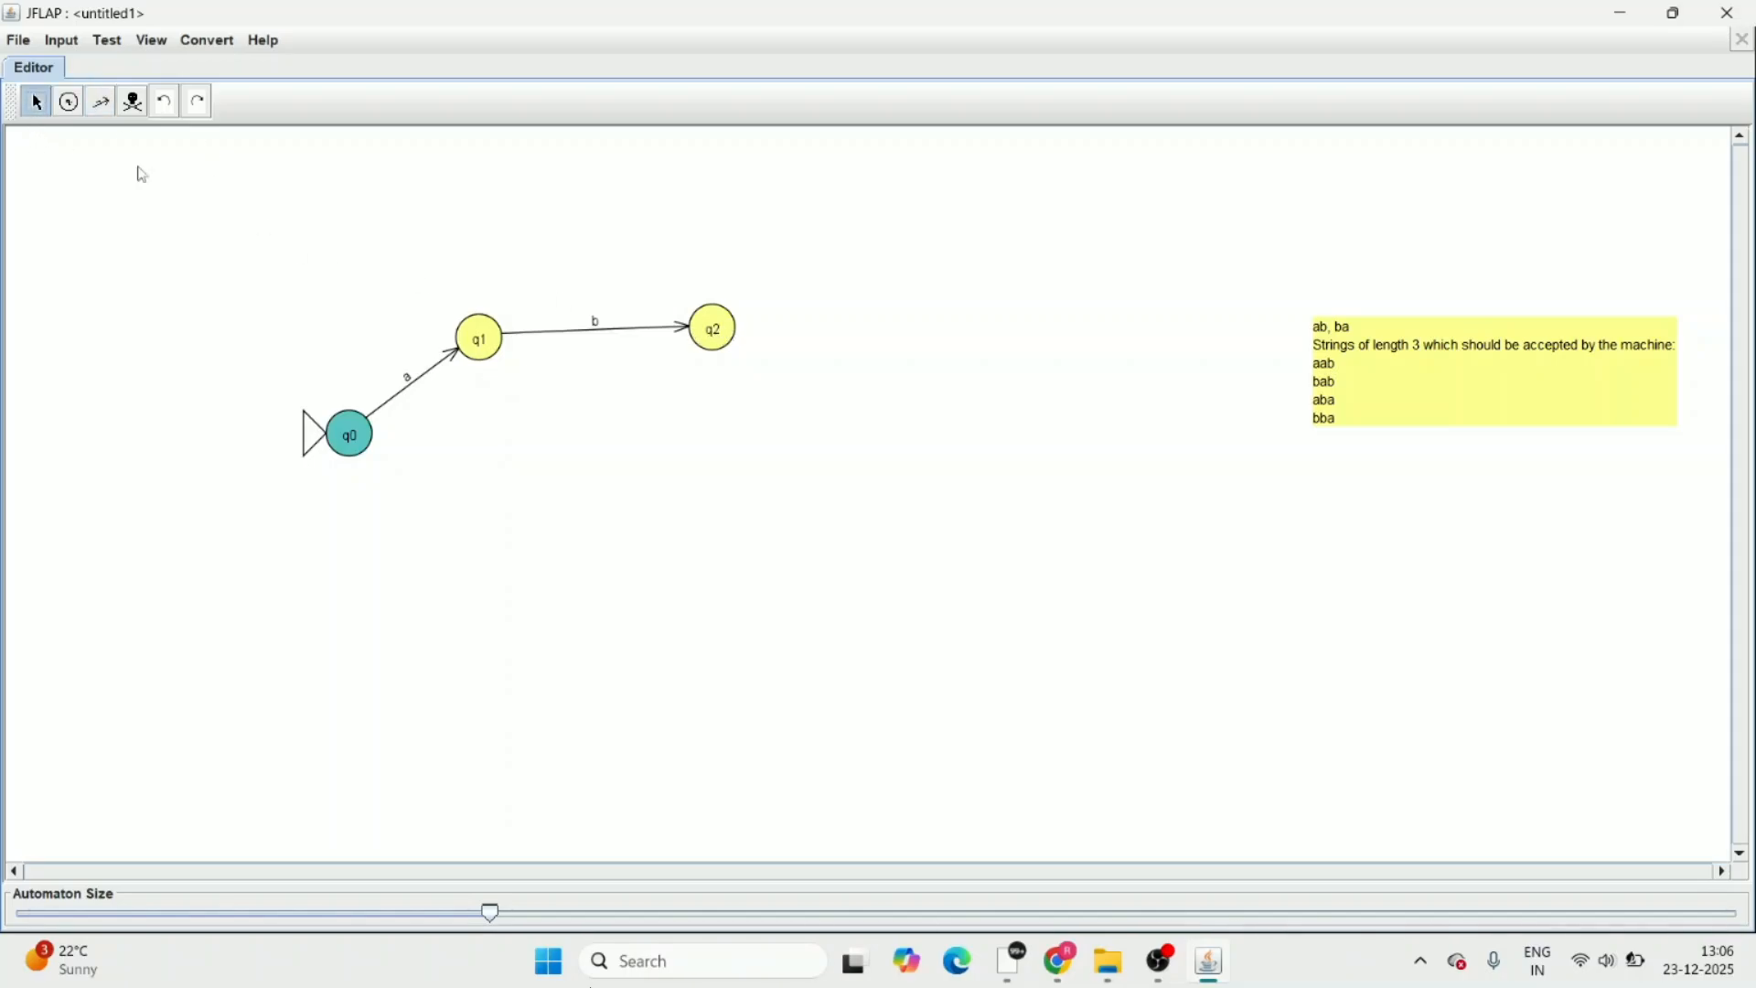
{"action": "right_click", "coordinate": [716, 334]}
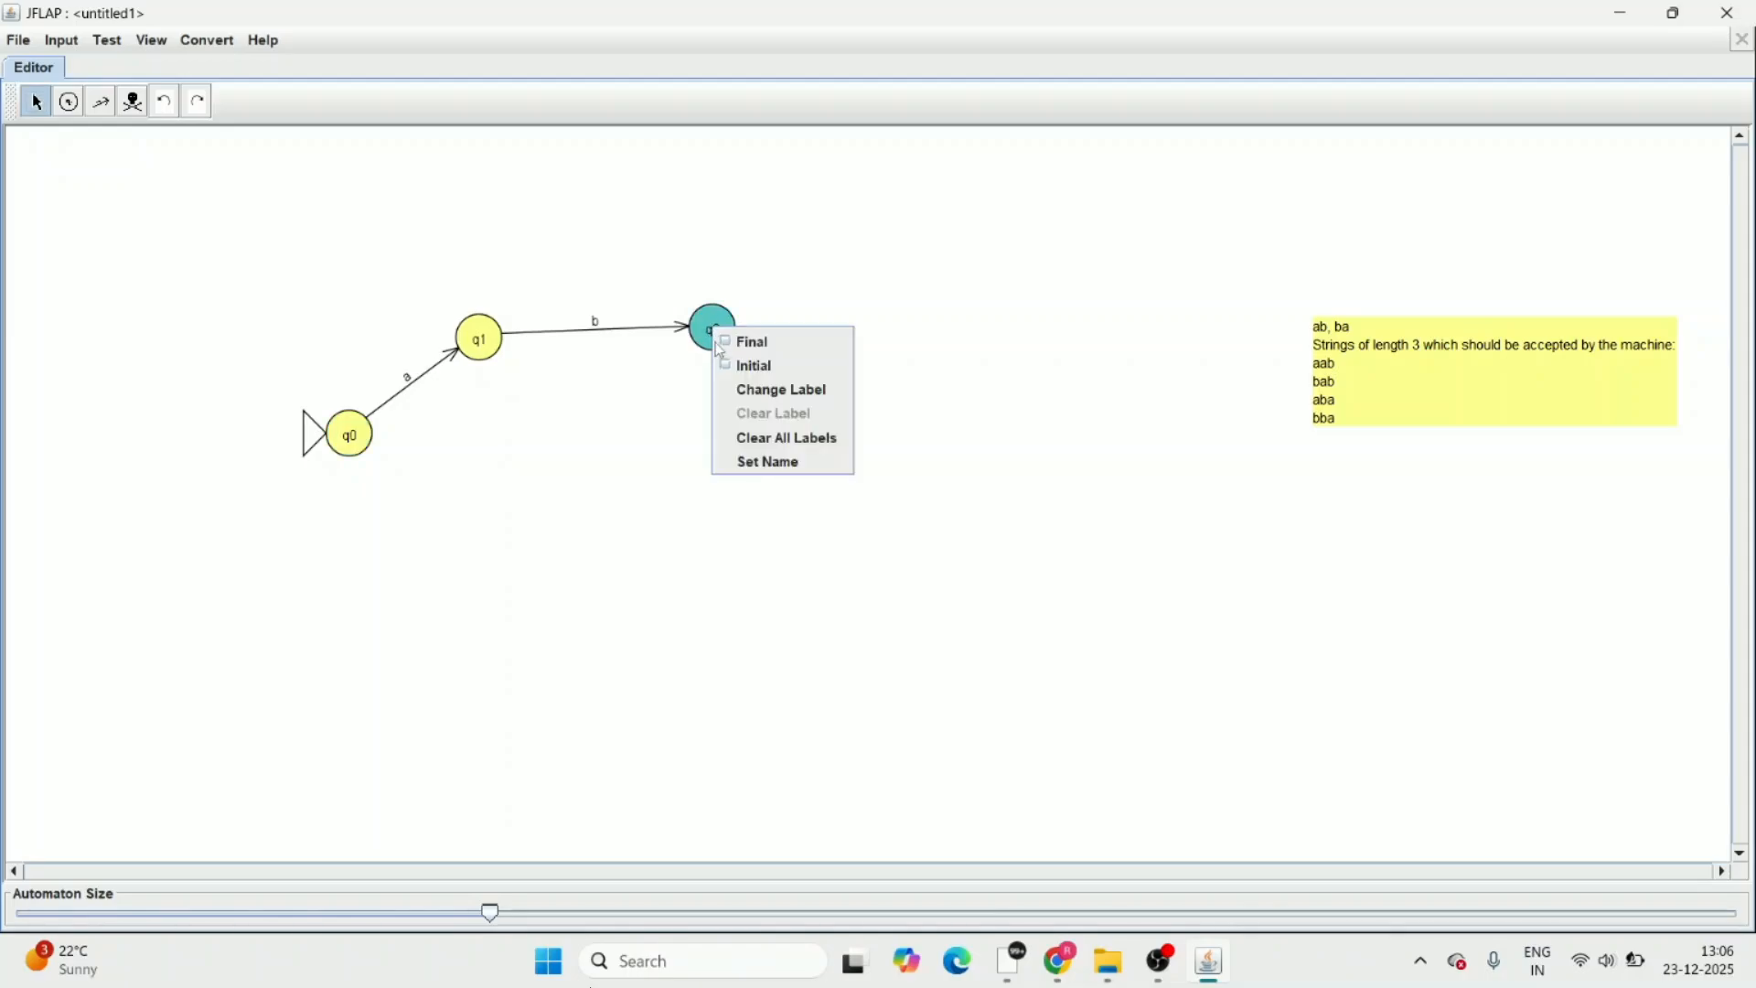
{"action": "left_click", "coordinate": [731, 346]}
{"action": "left_click", "coordinate": [678, 430]}
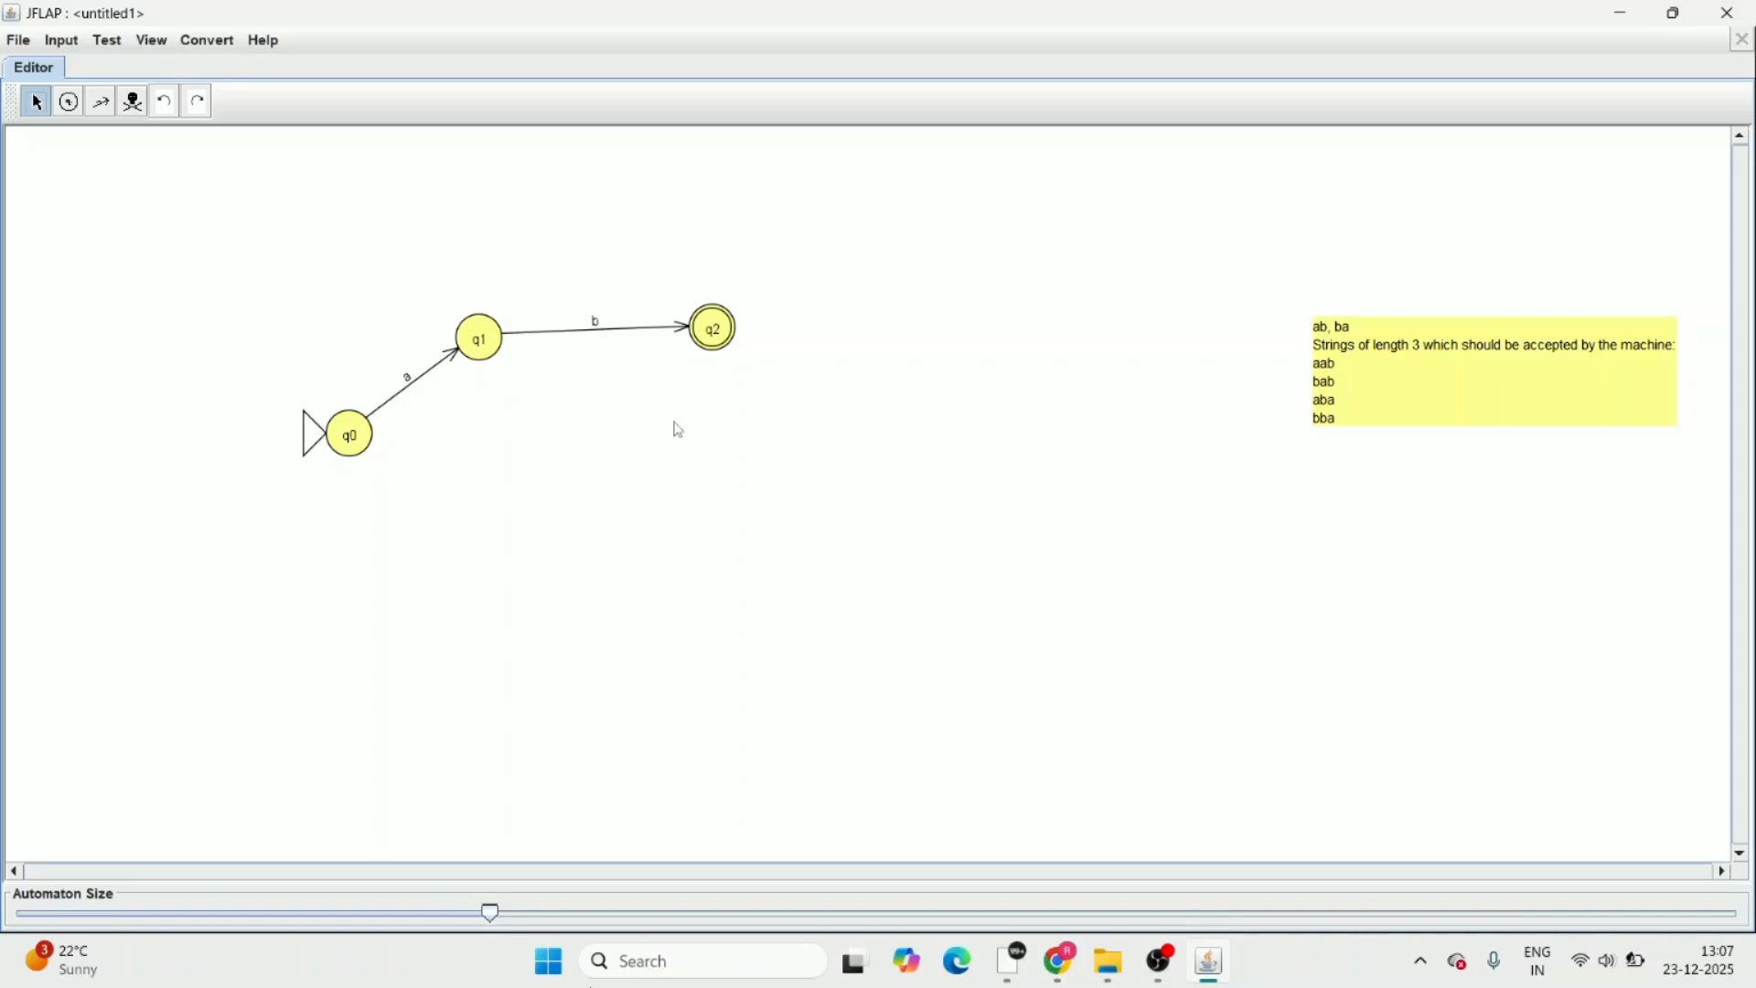
Add a state below and to the right of q0 and draw a transition labelled b from q0 to it
{"action": "left_click", "coordinate": [68, 102]}
{"action": "left_click", "coordinate": [485, 491]}
{"action": "left_click", "coordinate": [101, 107]}
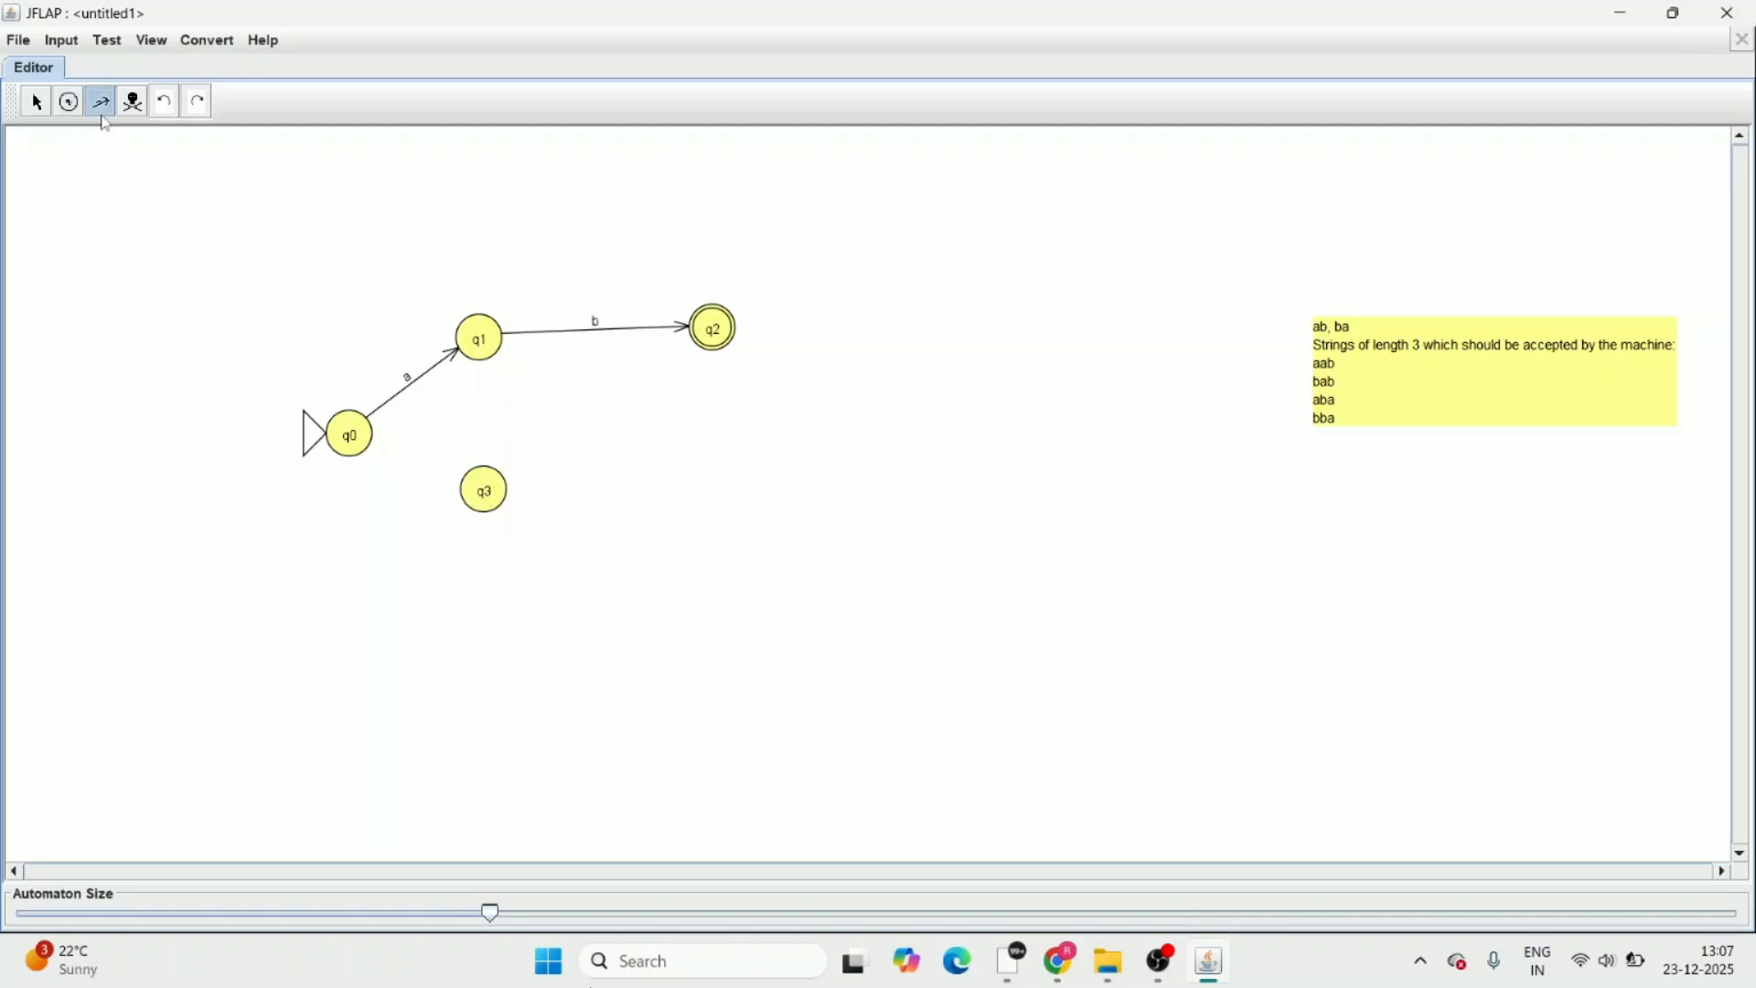
{"action": "left_click_drag", "start_coordinate": [353, 448], "coordinate": [482, 496]}
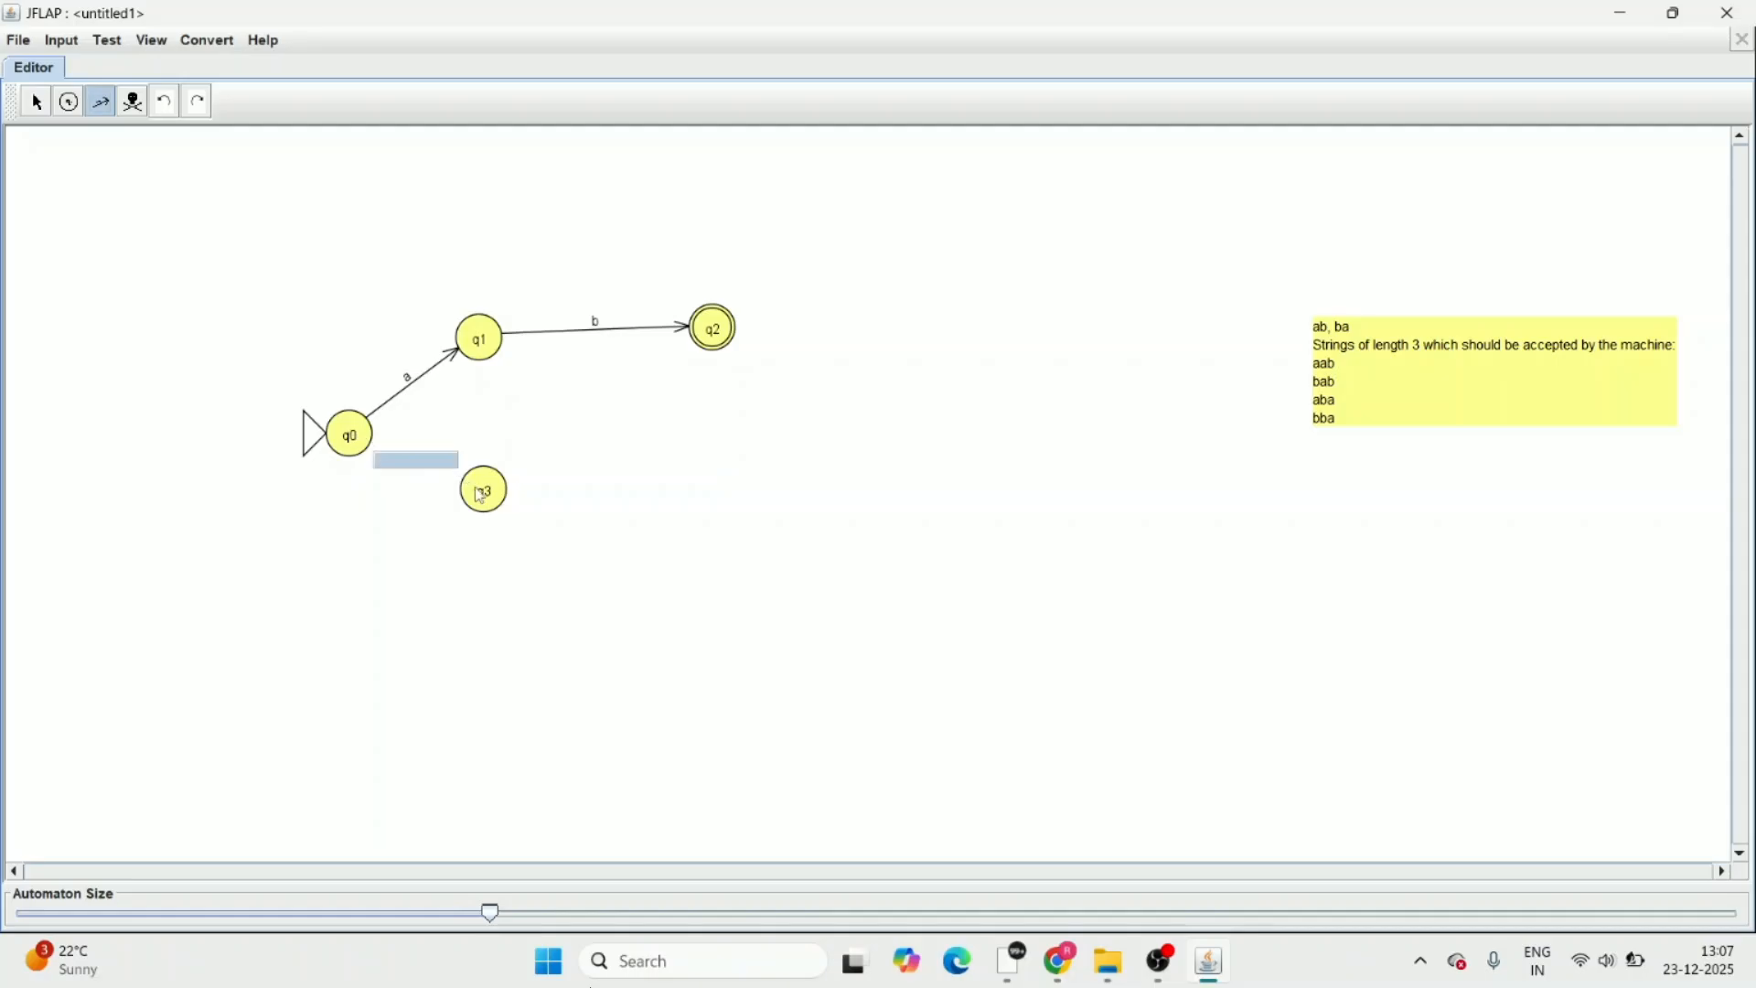
{"action": "type", "text": "b"}
{"action": "key", "text": "Return"}
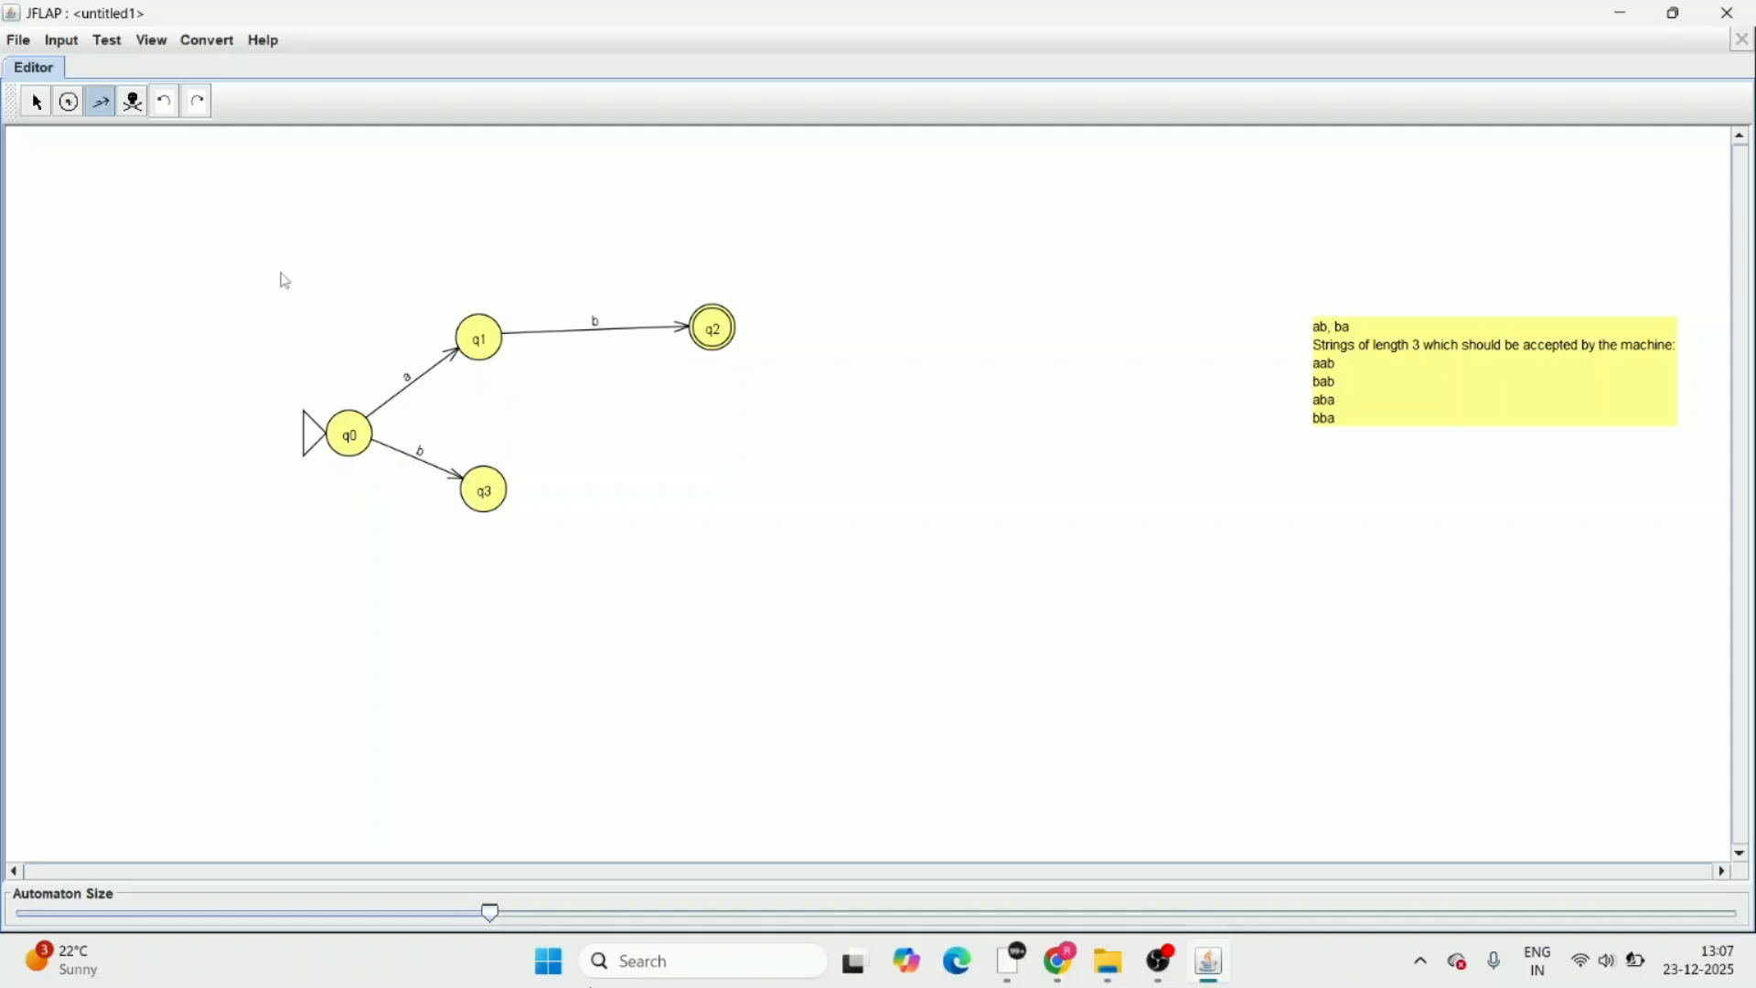
Add a state to the right of q3 and draw a transition labelled a from q3 to it
{"action": "left_click", "coordinate": [69, 103]}
{"action": "left_click", "coordinate": [715, 488]}
{"action": "left_click", "coordinate": [103, 102]}
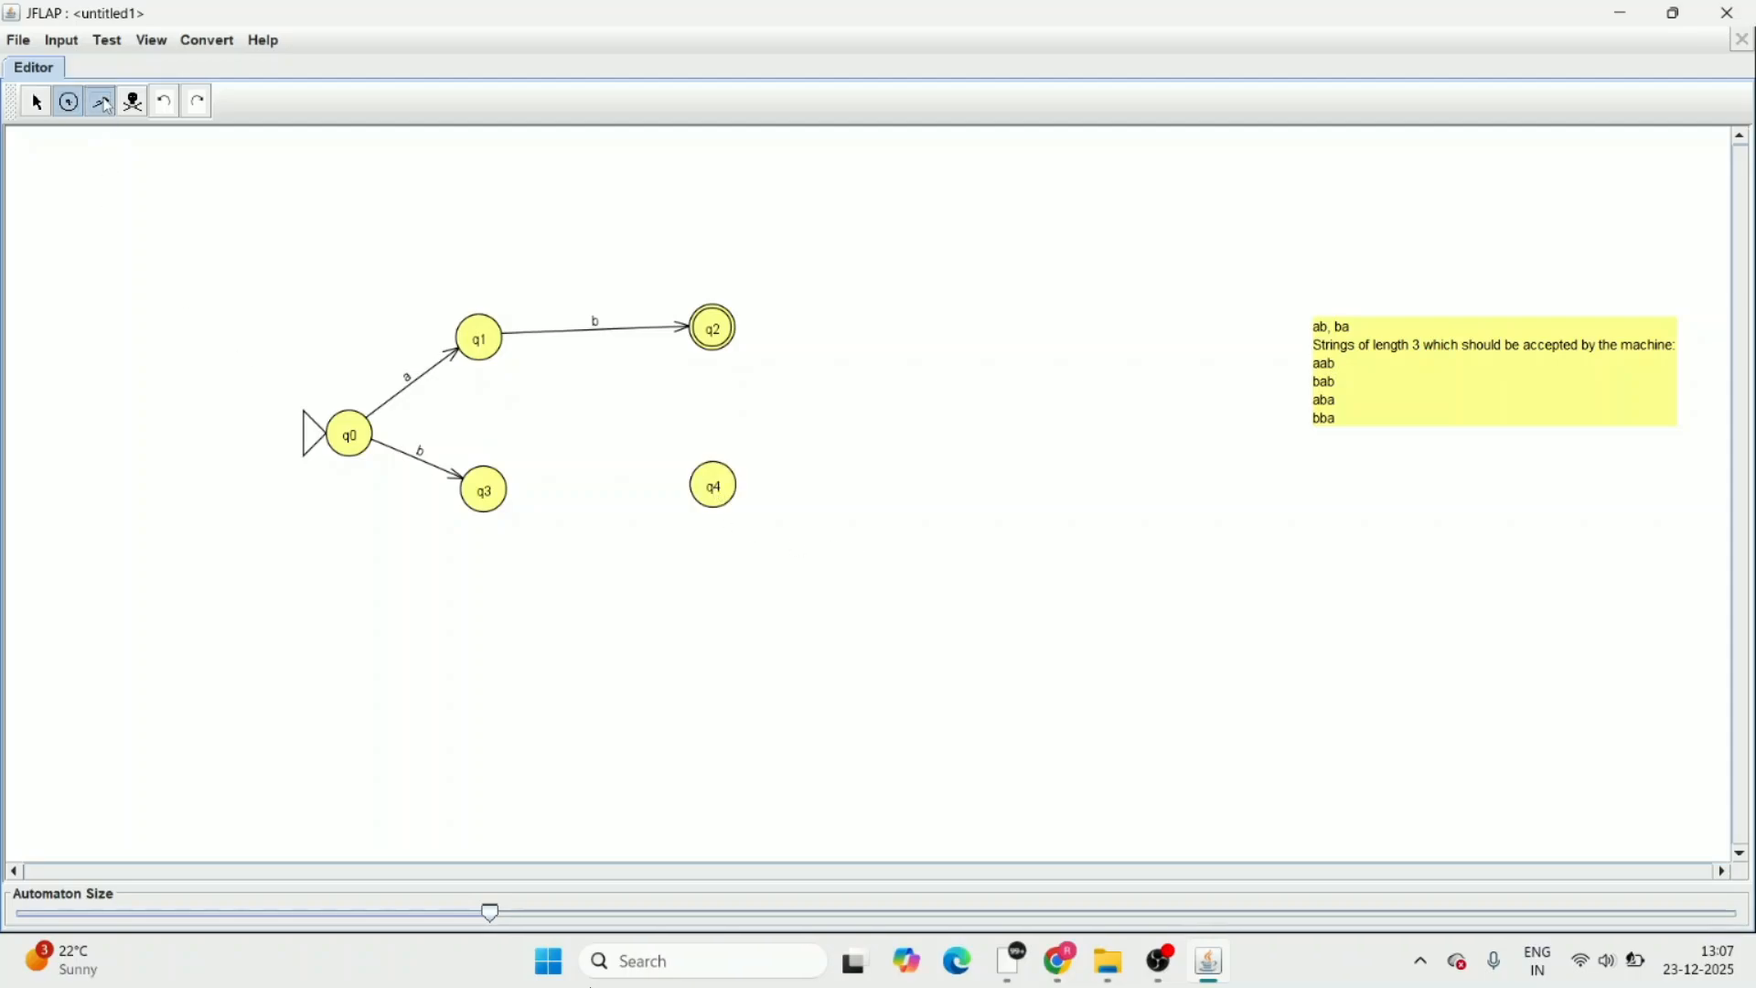
{"action": "left_click_drag", "start_coordinate": [487, 492], "coordinate": [717, 492]}
{"action": "type", "text": "a"}
{"action": "key", "text": "Return"}
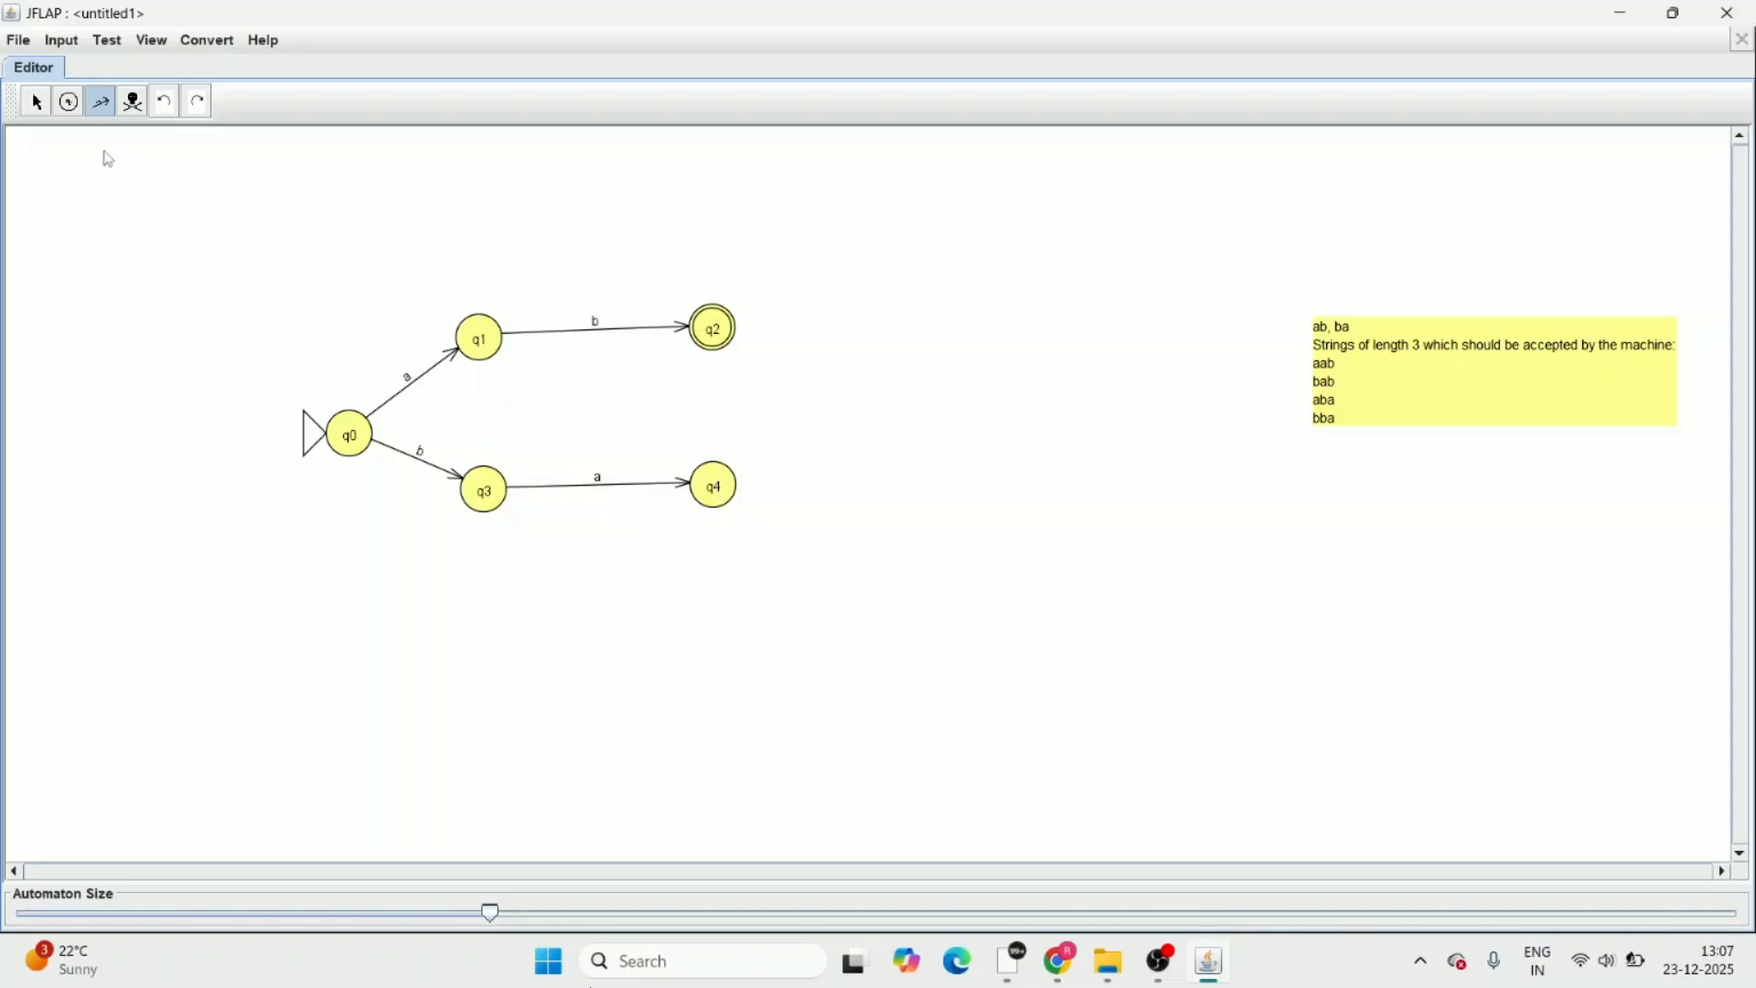
Mark state q4 at the end of the lower branch as a final state and shift the strings note slightly left
{"action": "left_click", "coordinate": [36, 102]}
{"action": "right_click", "coordinate": [716, 486]}
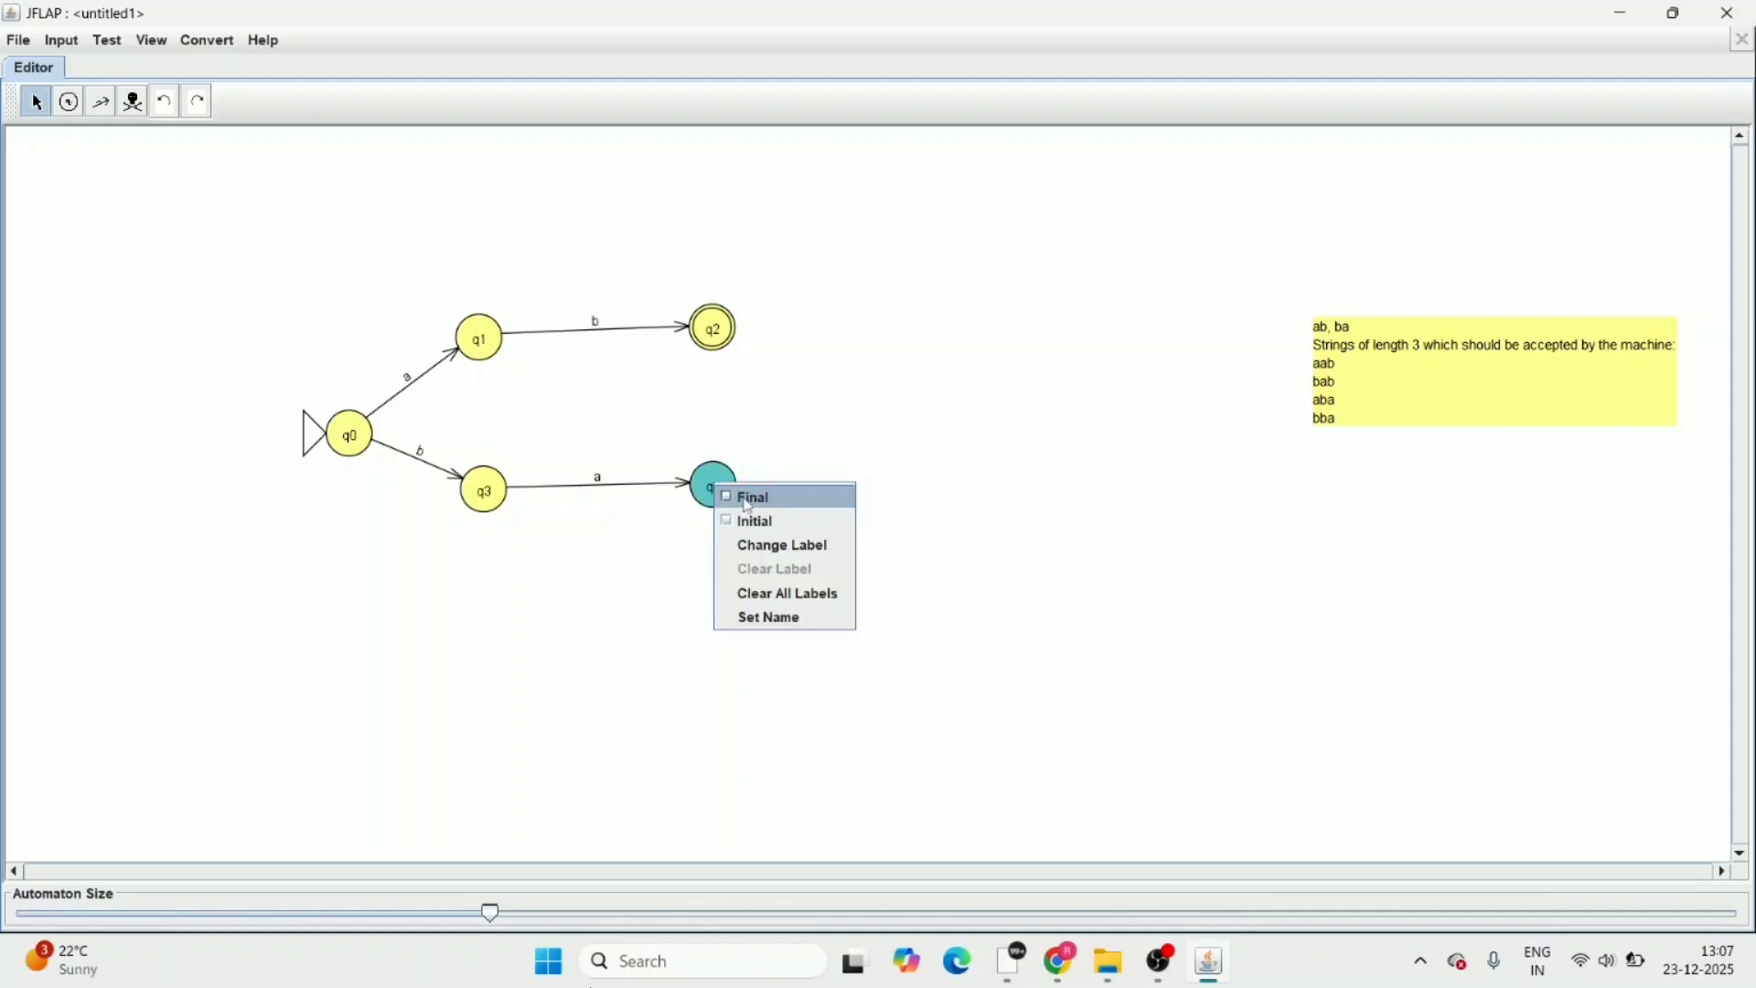
{"action": "left_click", "coordinate": [748, 497]}
{"action": "left_click", "coordinate": [742, 545]}
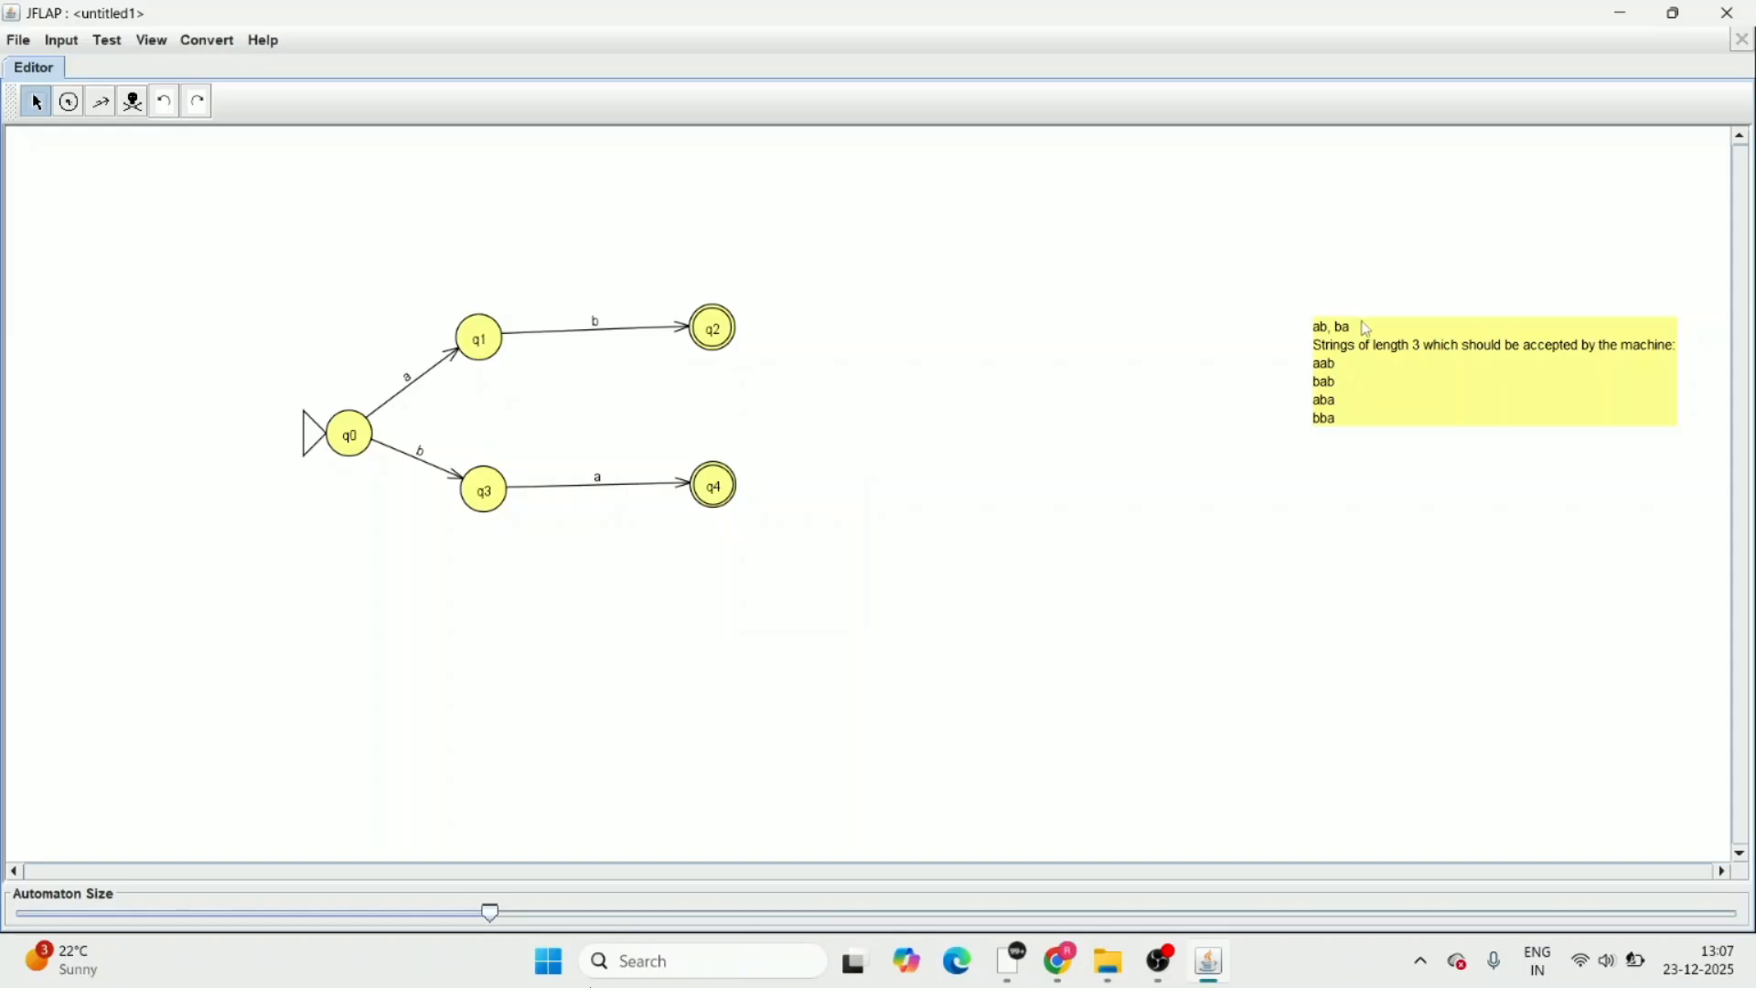
{"action": "left_click_drag", "start_coordinate": [1362, 331], "coordinate": [1335, 331]}
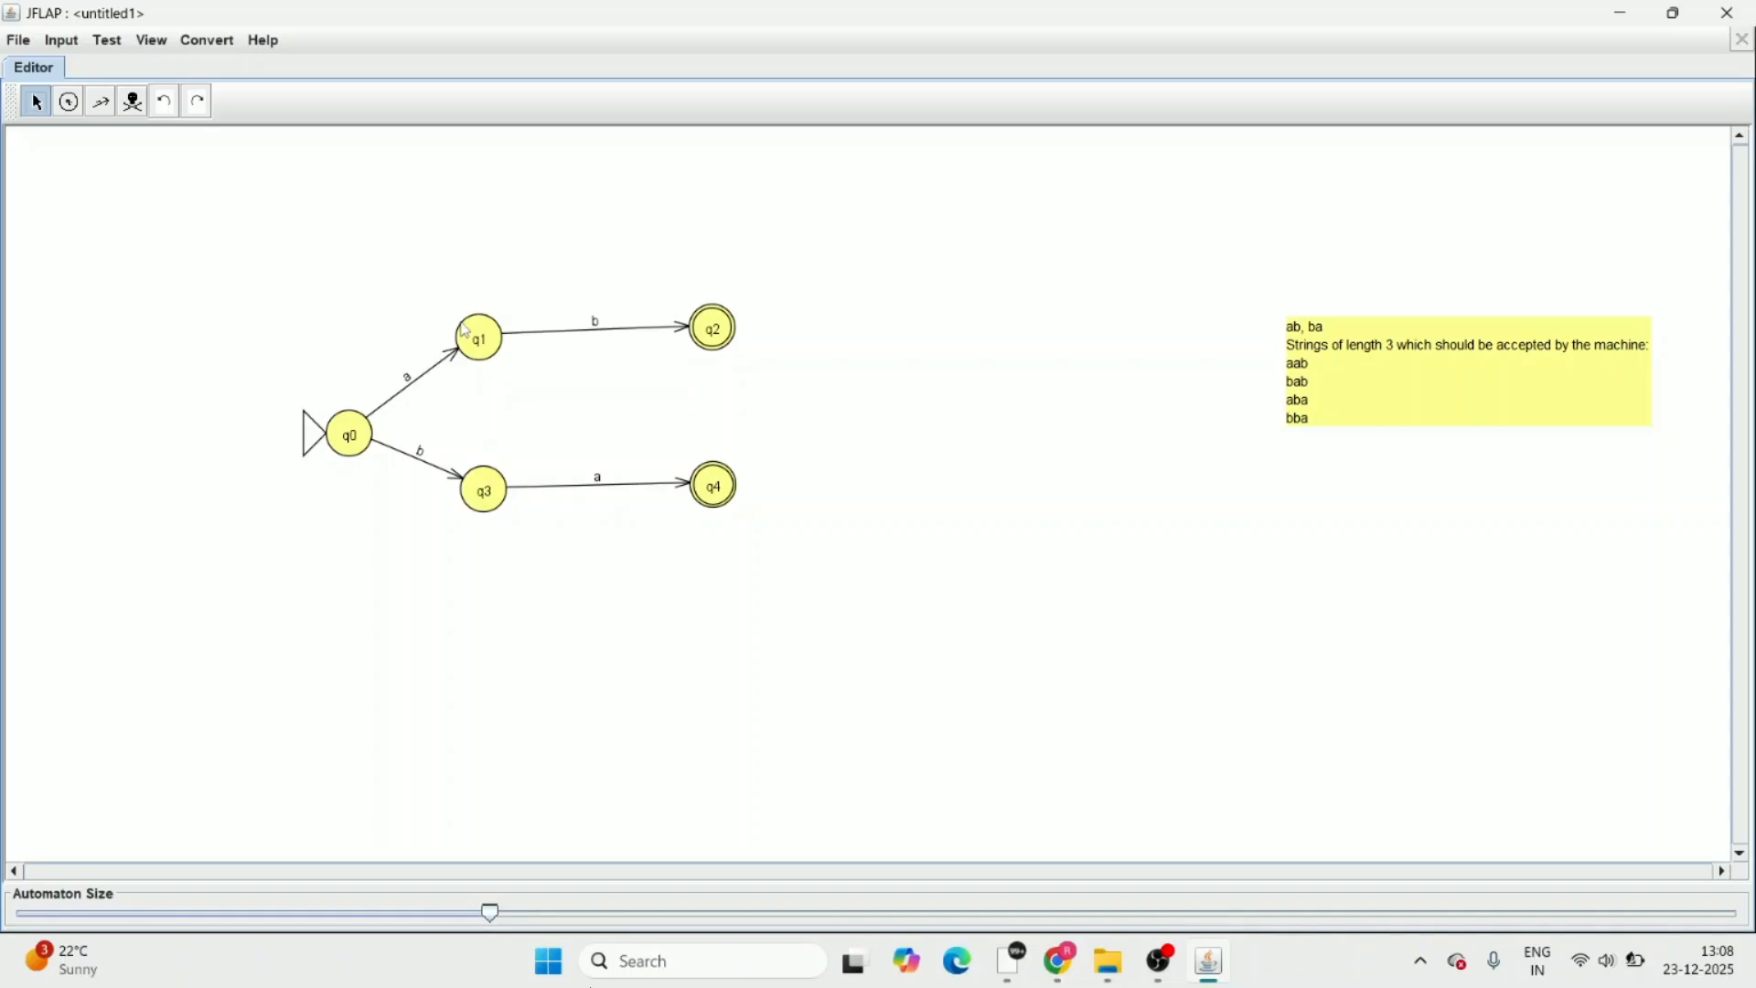
Add a self-loop labelled a on state q1 and a self-loop labelled b on state q3
{"action": "left_click", "coordinate": [101, 101]}
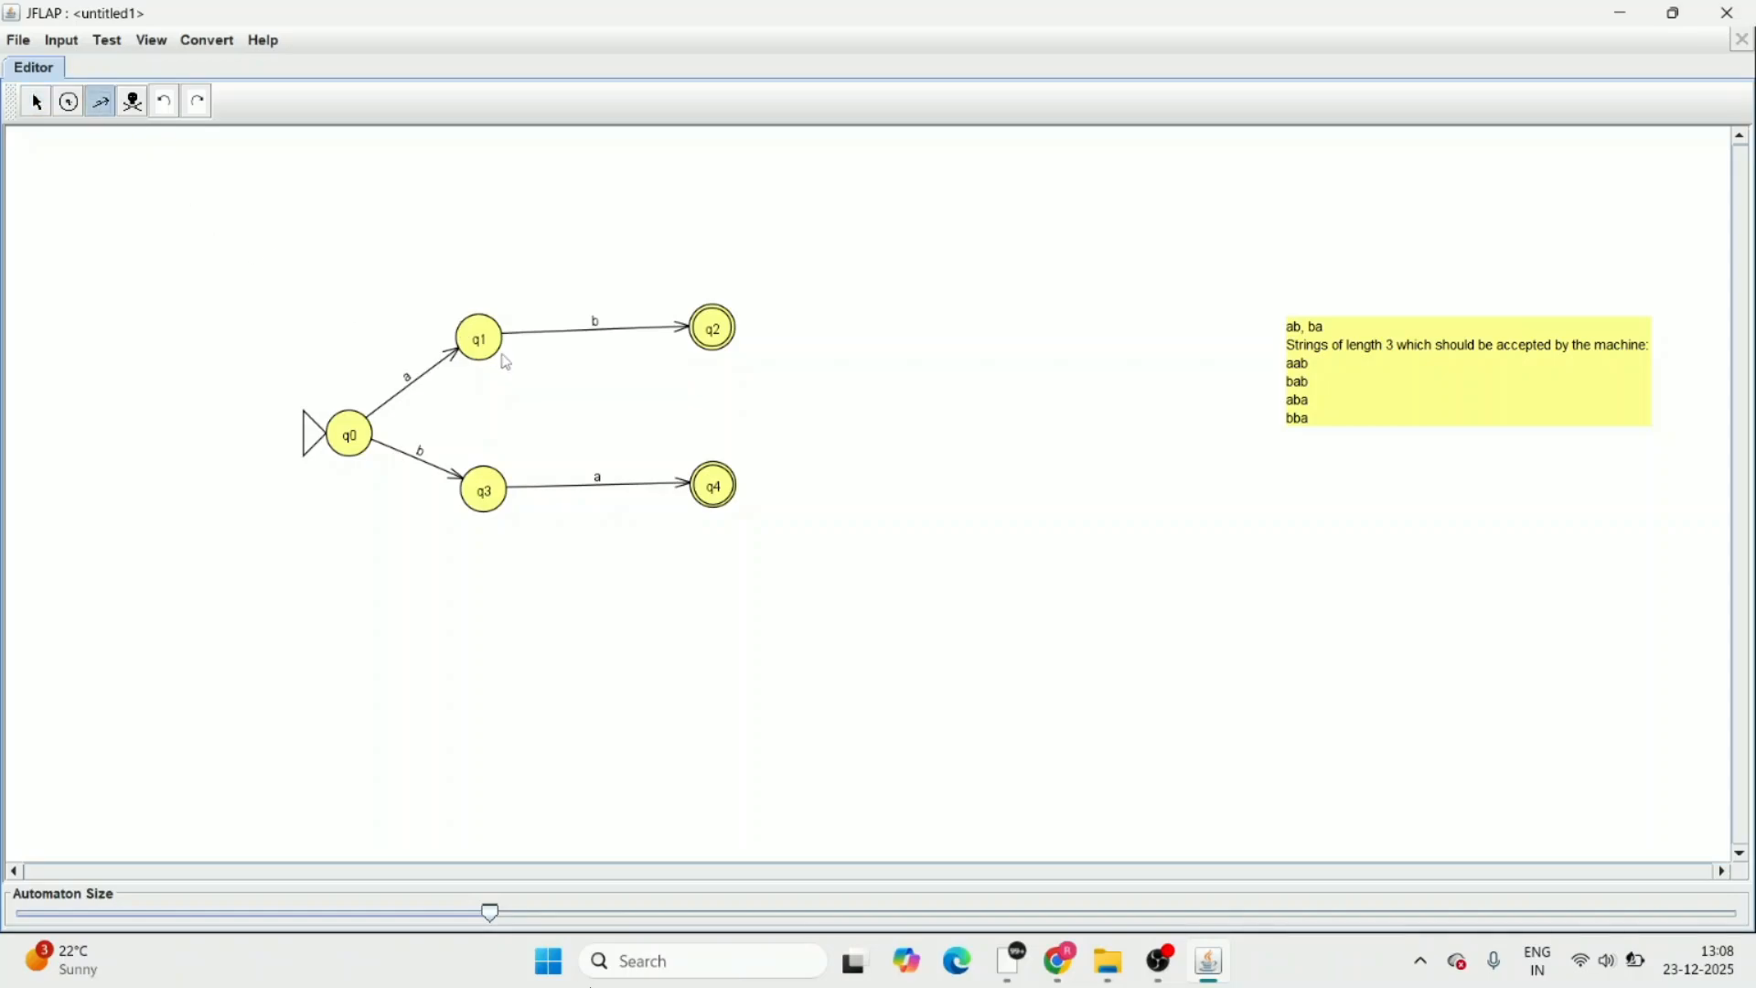
{"action": "left_click", "coordinate": [475, 333]}
{"action": "type", "text": "a"}
{"action": "key", "text": "Return"}
{"action": "left_click", "coordinate": [496, 490]}
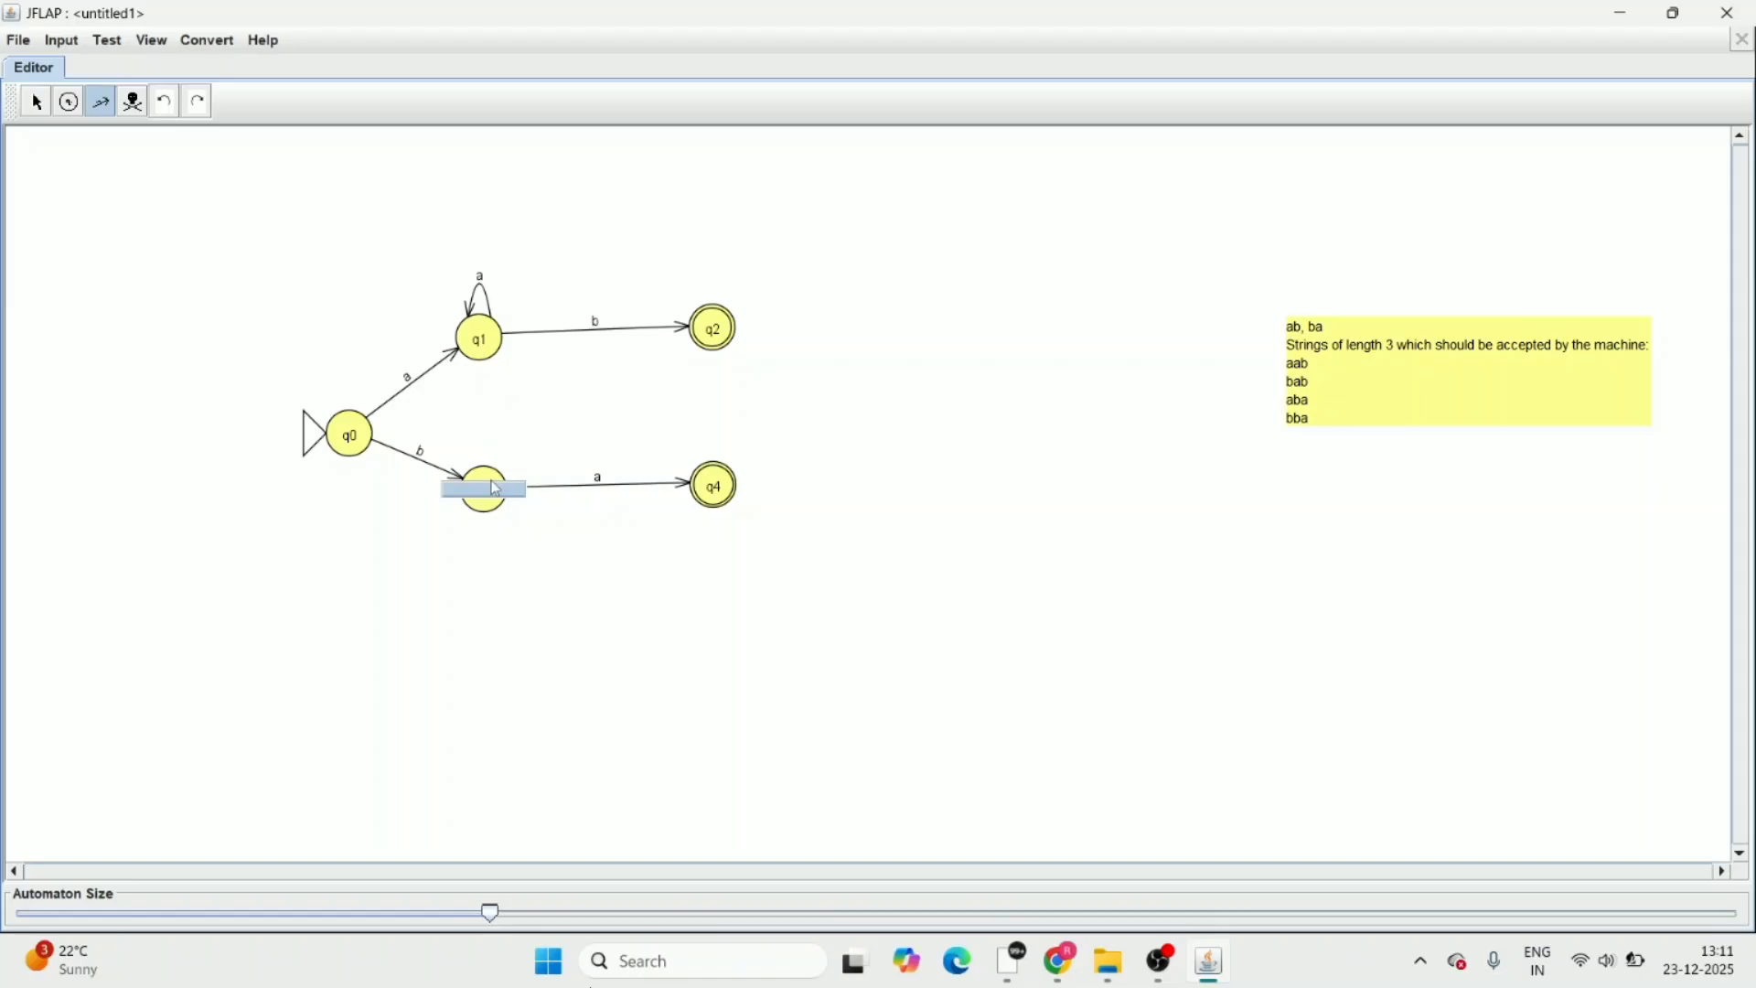
{"action": "type", "text": "b"}
{"action": "key", "text": "Return"}
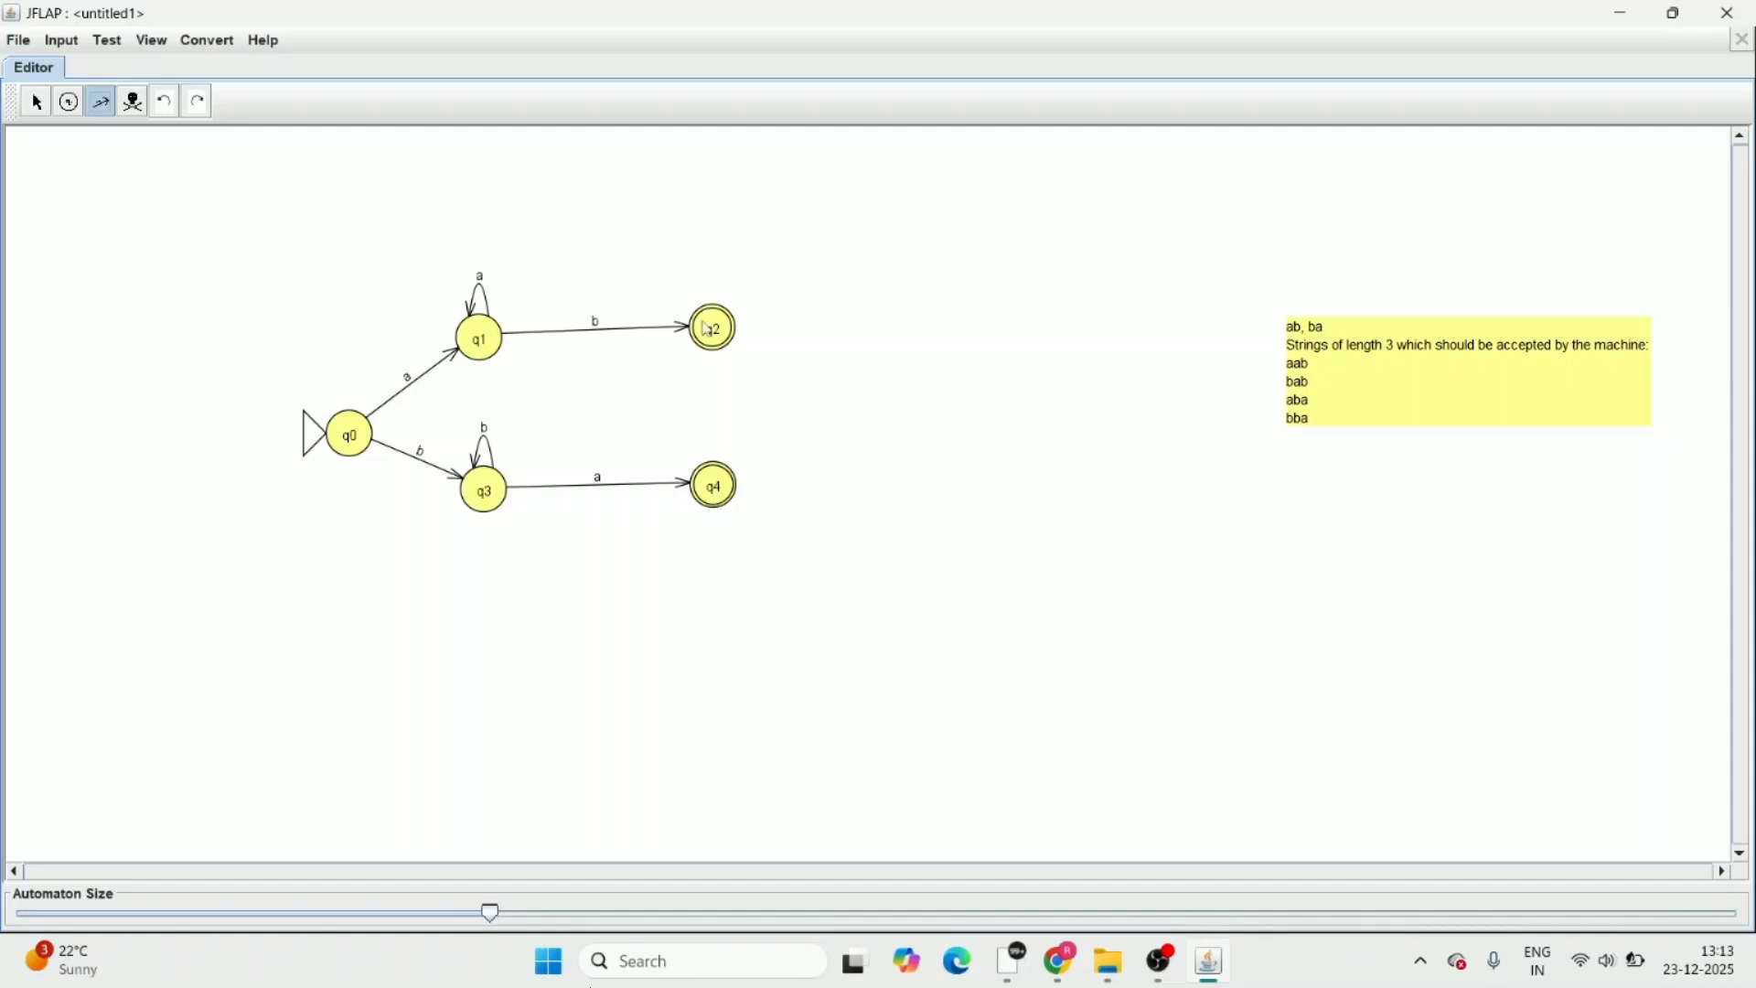
Draw a transition labelled b from q4 to q2 and a transition labelled a from q2 to q4
{"action": "left_click_drag", "start_coordinate": [729, 496], "coordinate": [721, 343]}
{"action": "type", "text": "b"}
{"action": "key", "text": "Return"}
{"action": "left_click_drag", "start_coordinate": [723, 344], "coordinate": [725, 489]}
{"action": "type", "text": "a"}
{"action": "key", "text": "Return"}
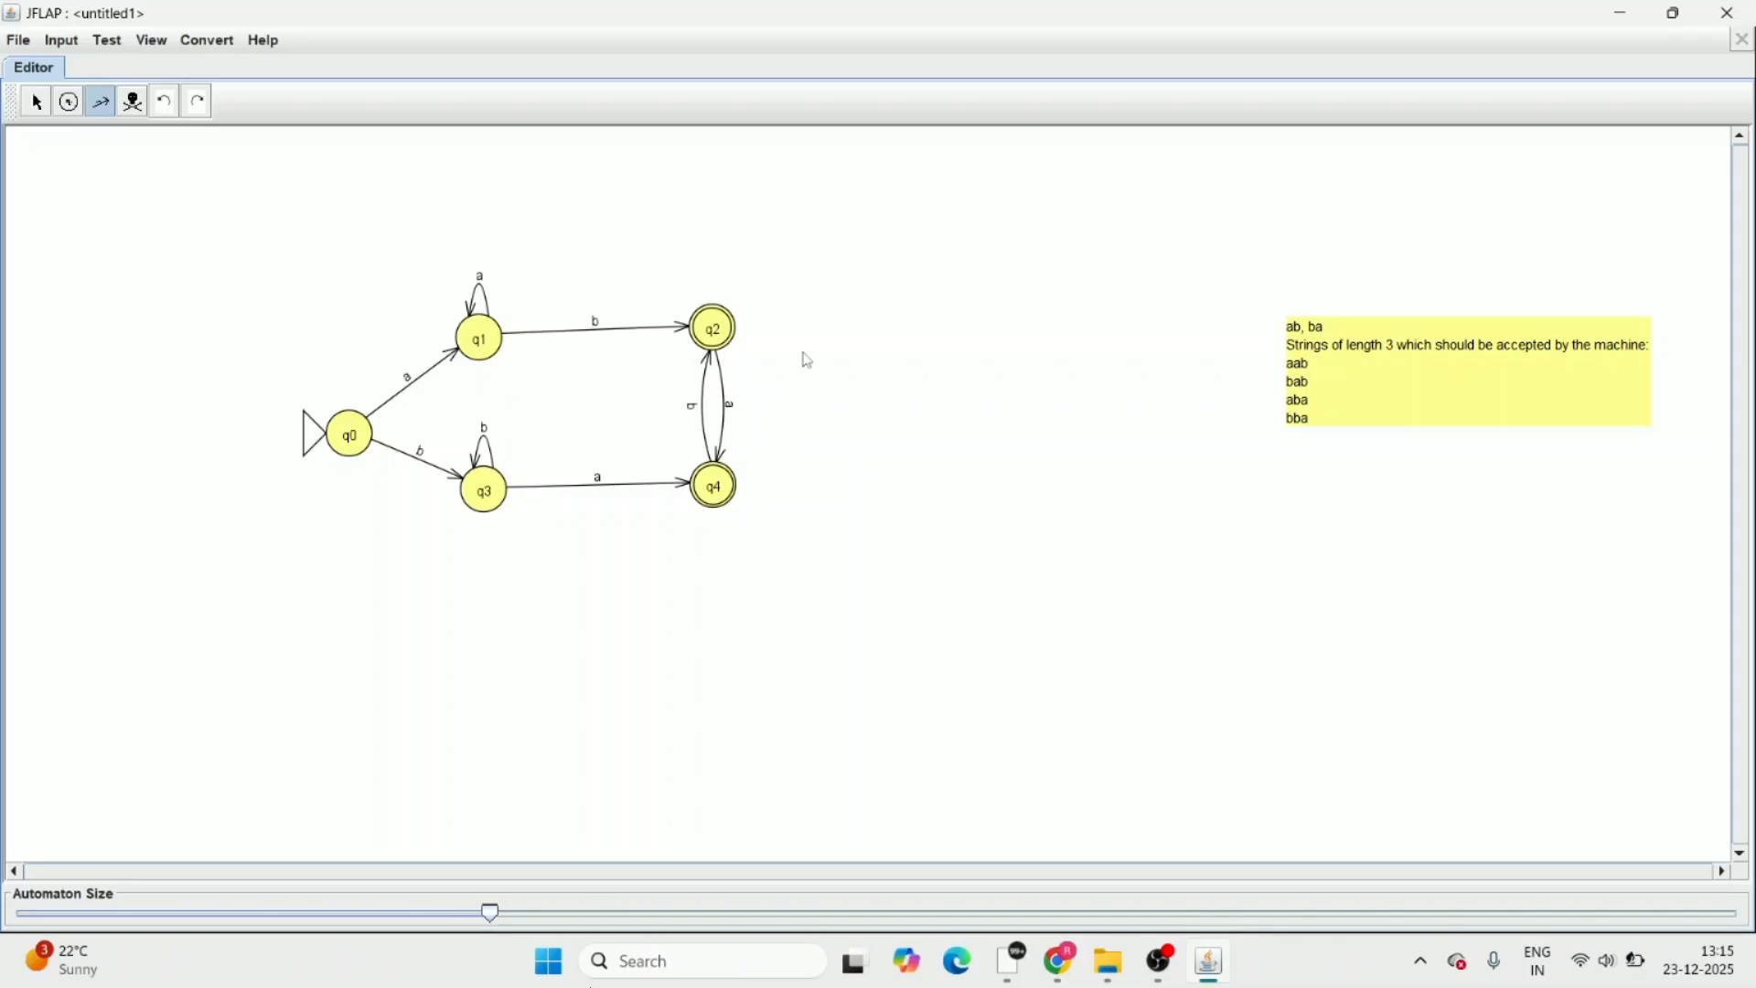
Add the line "String of length 4 accepted by the machine" at the end of the note
{"action": "left_click", "coordinate": [1336, 418]}
{"action": "key", "text": "Return"}
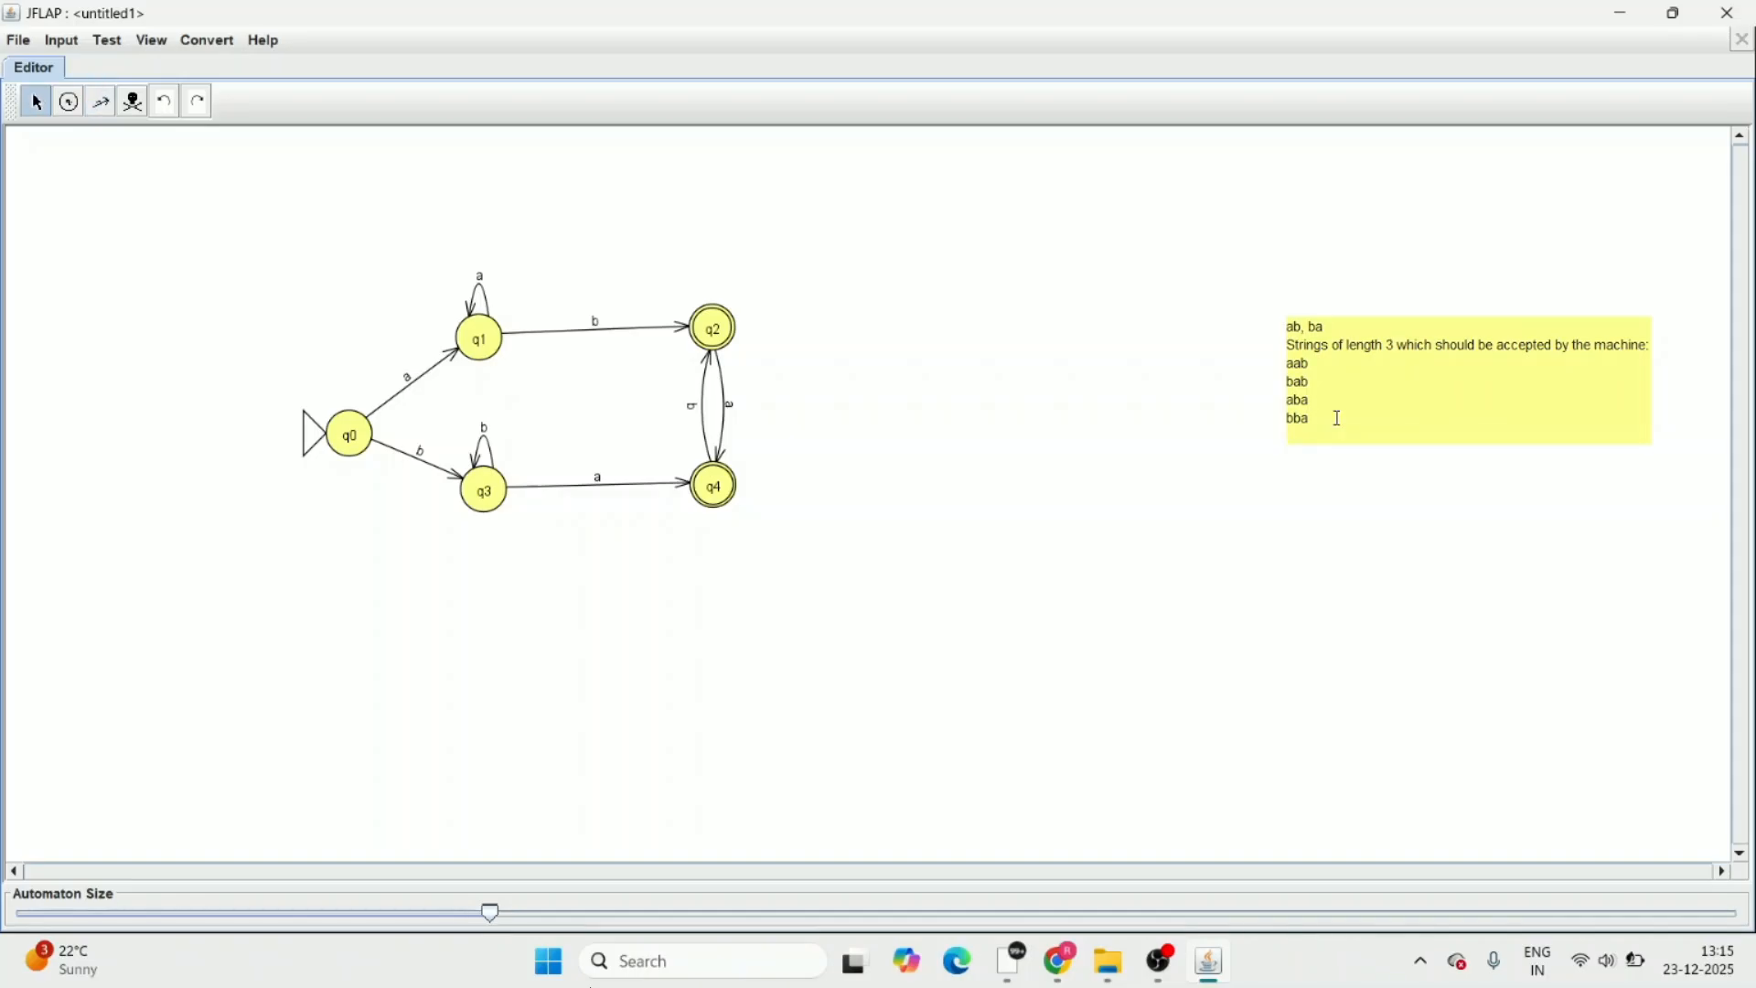
{"action": "type", "text": "String of length 4 accept"}
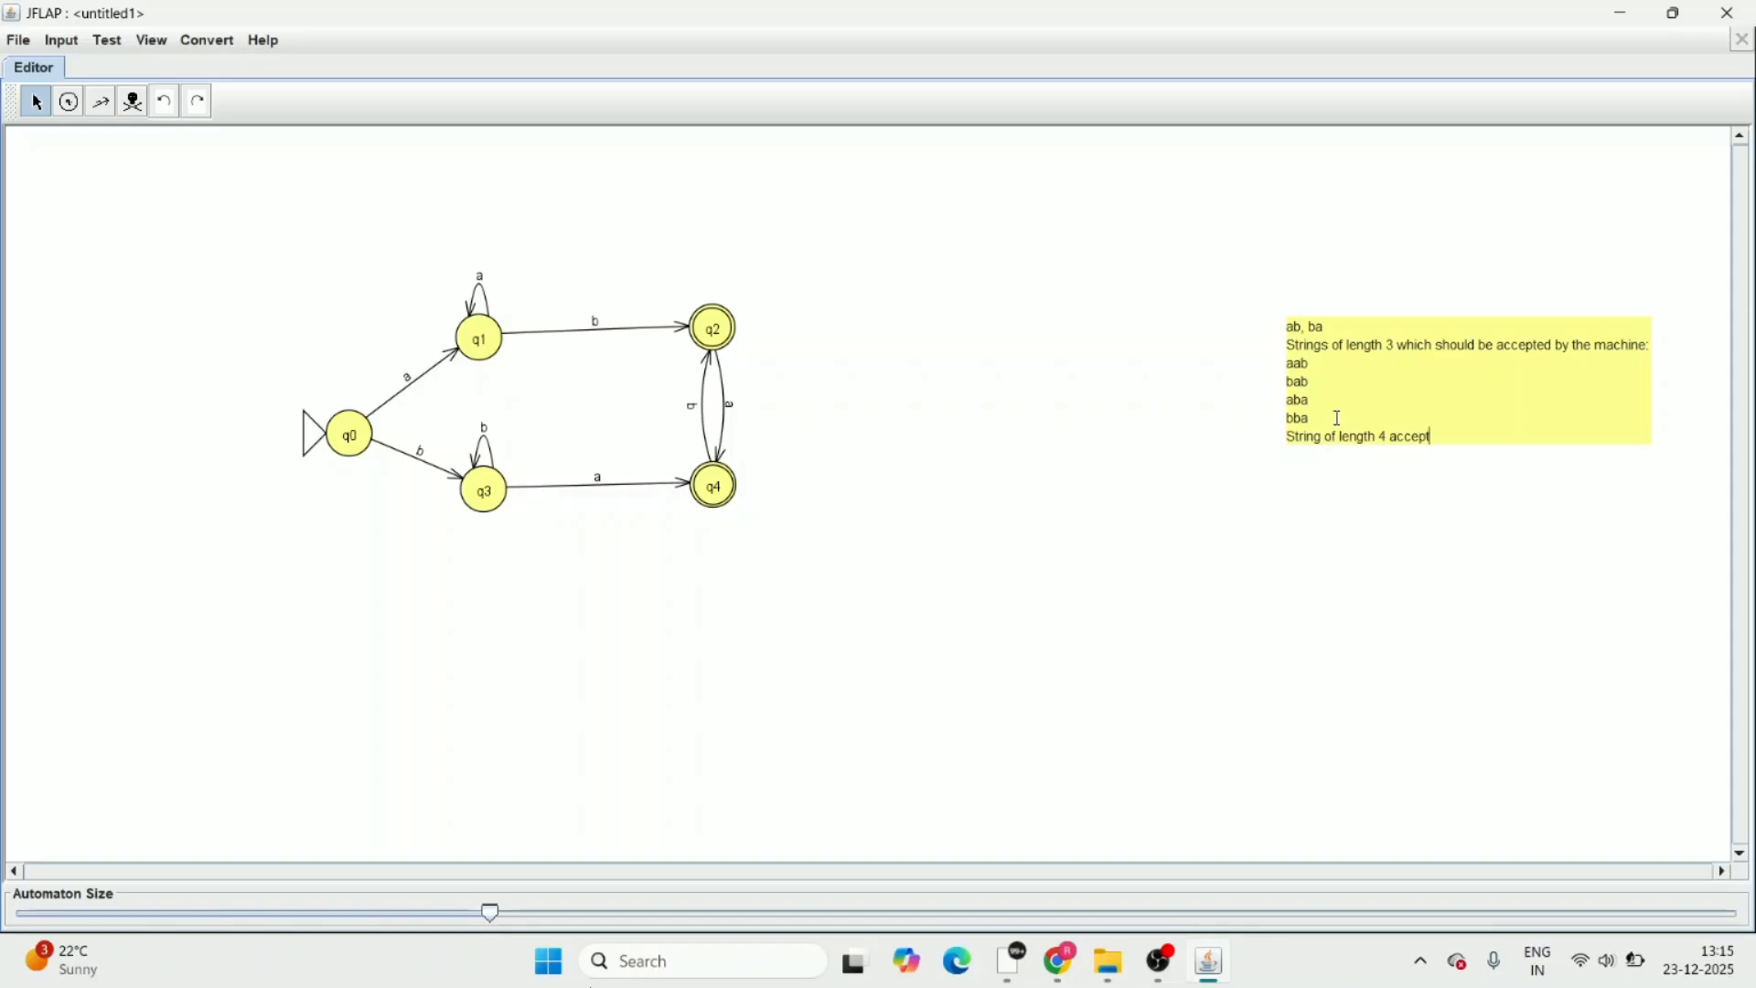
{"action": "type", "text": "ed by the machine"}
{"action": "key", "text": "Return"}
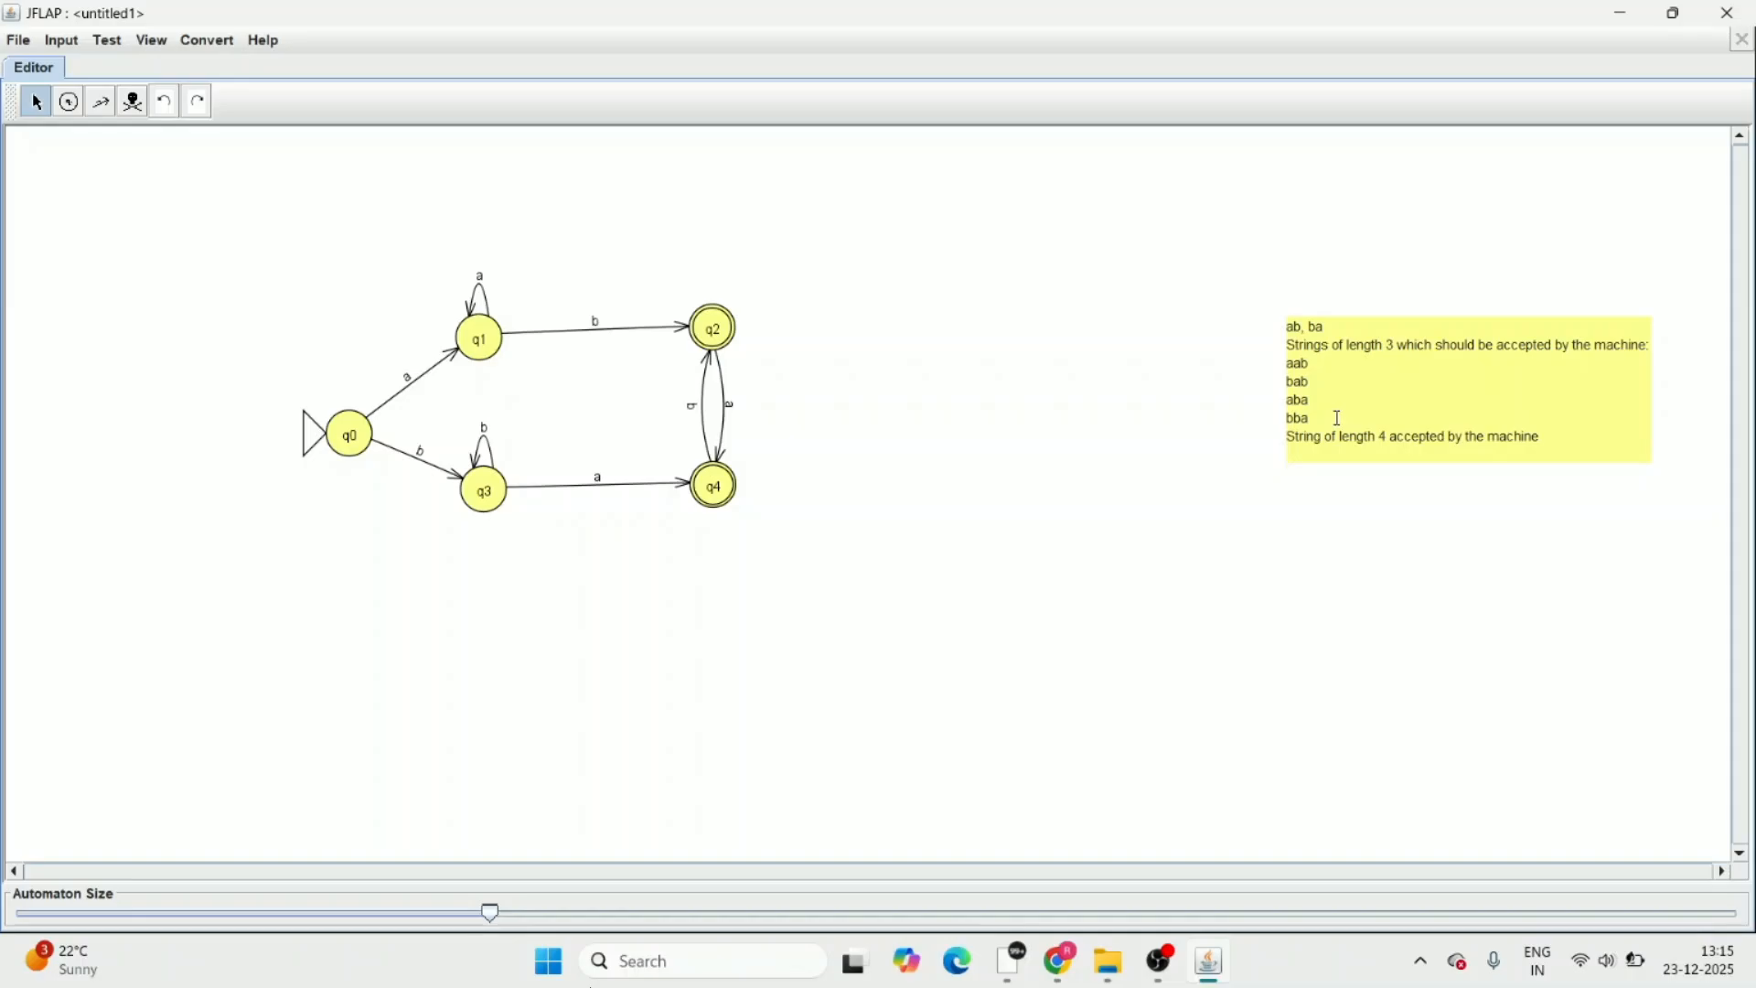
List the length-4 strings ending in ab in the note, one per line: aaab, baab, abab and bbab
{"action": "type", "text": "aaab"}
{"action": "key", "text": "Return"}
{"action": "type", "text": "baab"}
{"action": "key", "text": "Return"}
{"action": "type", "text": "abab"}
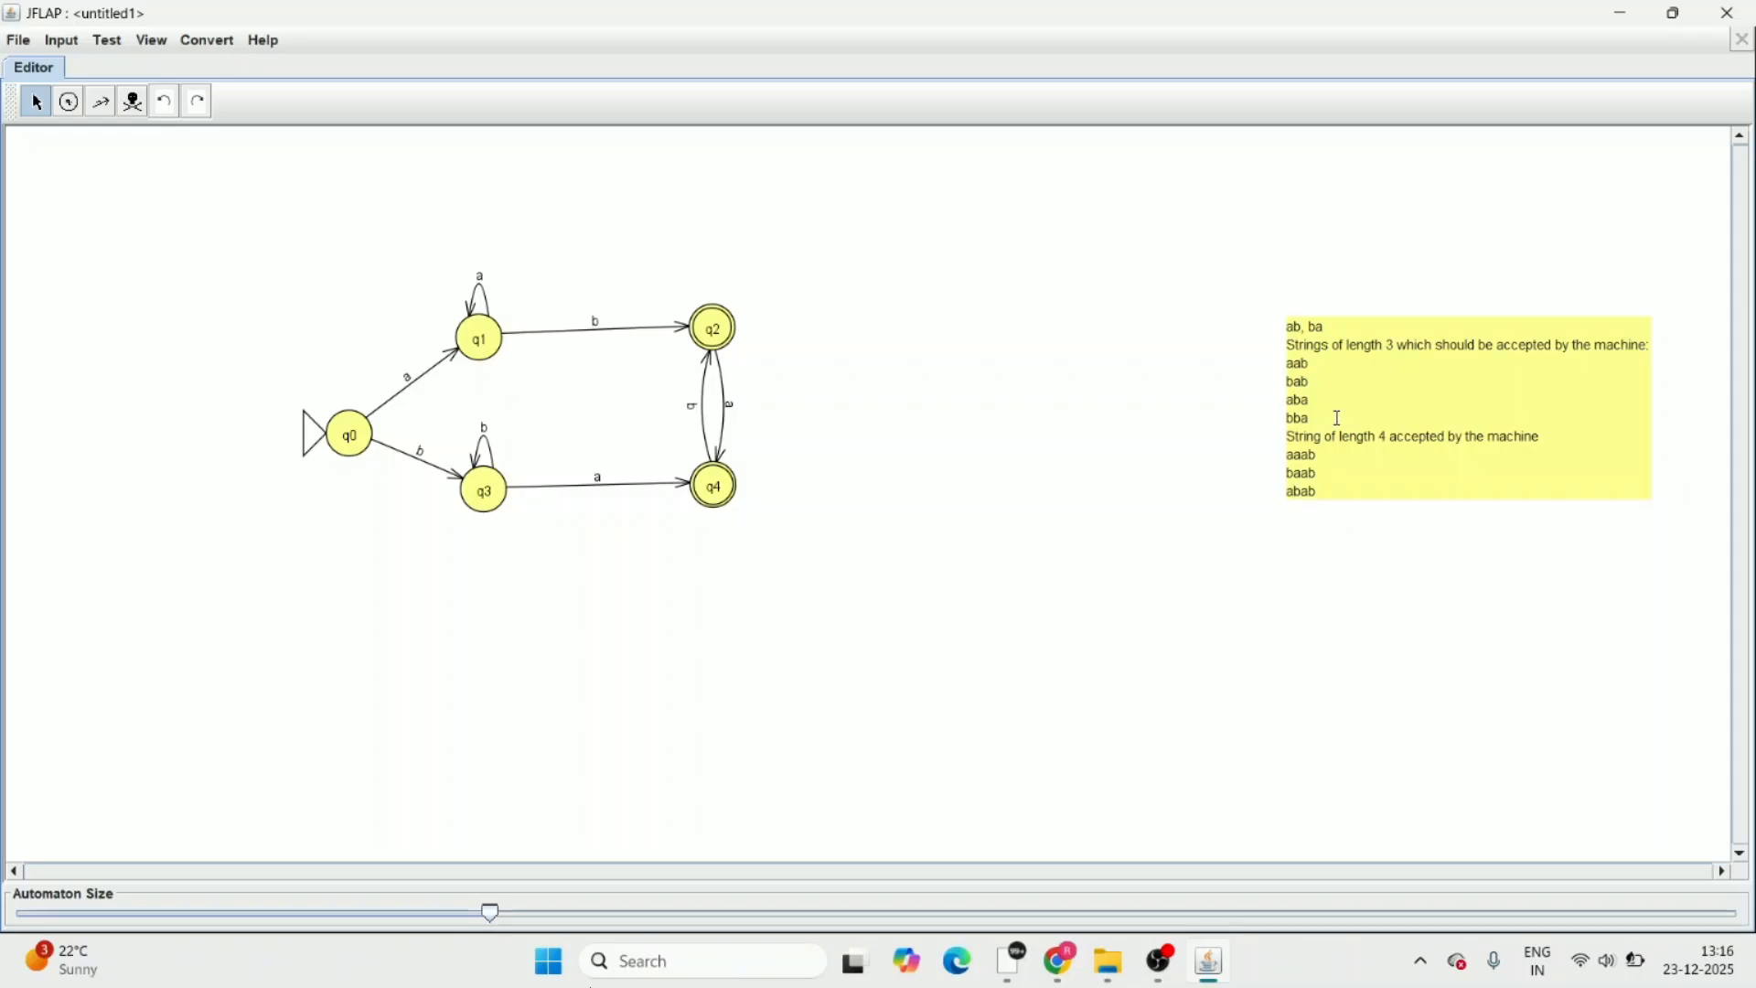
{"action": "key", "text": "Return"}
{"action": "type", "text": "bbab"}
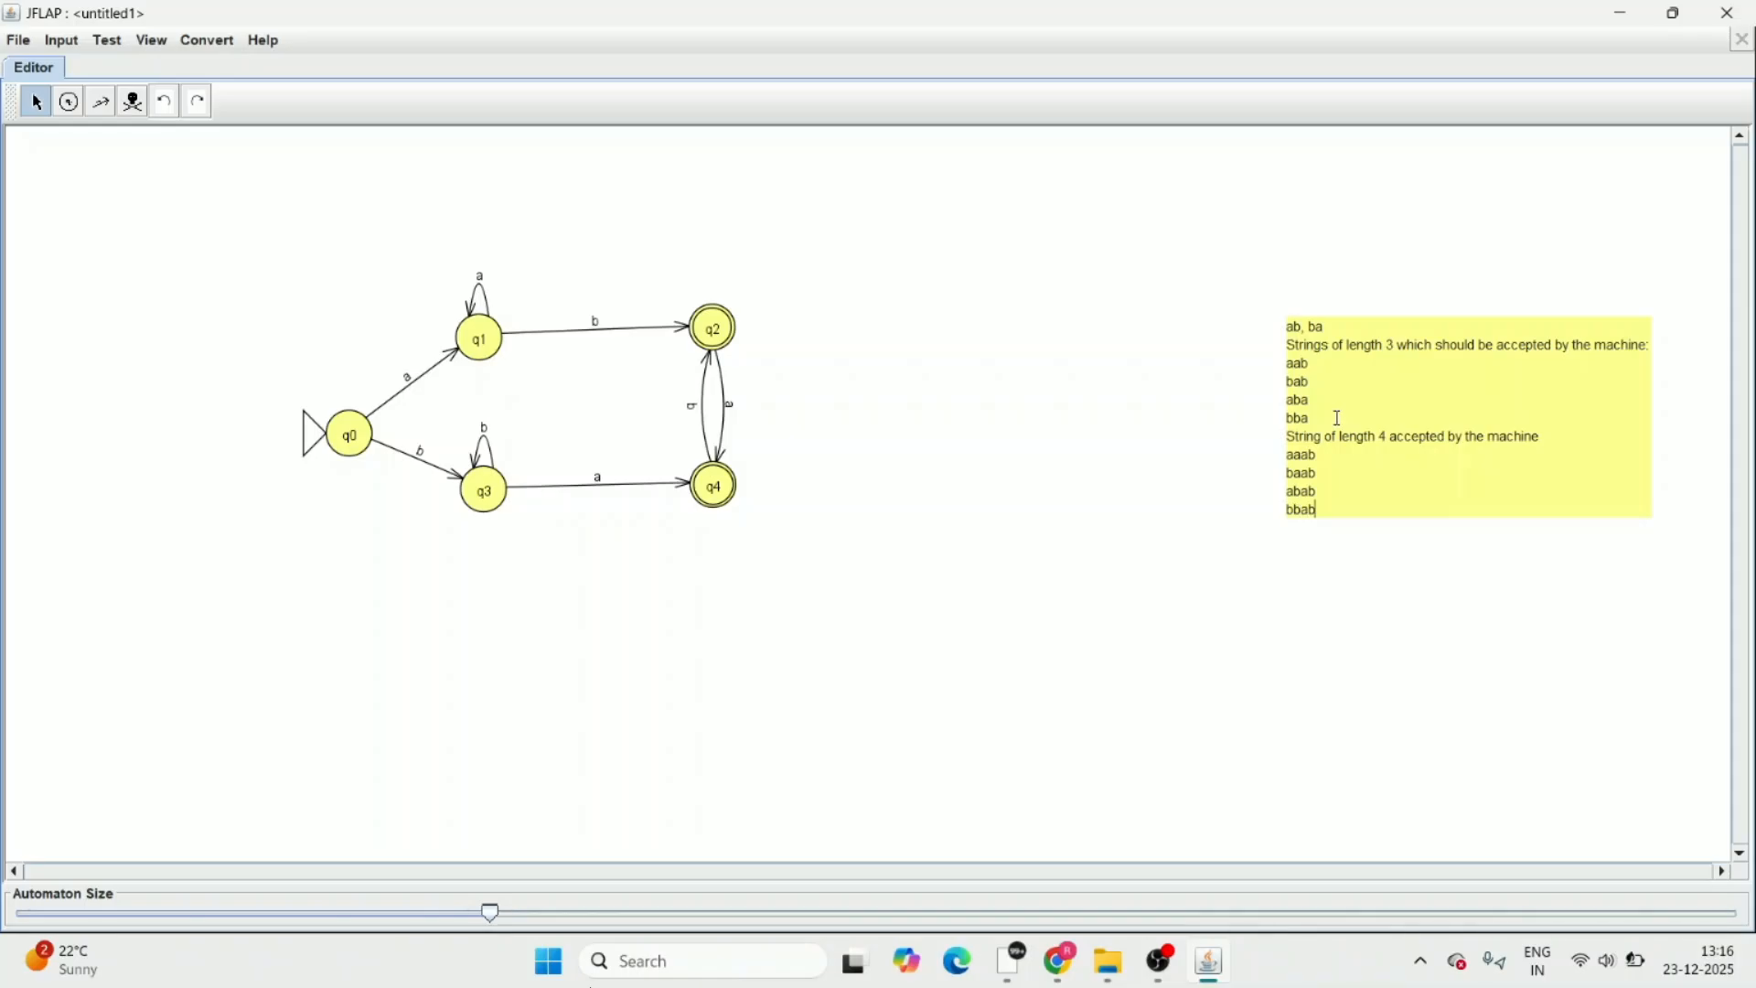
{"action": "key", "text": "Return"}
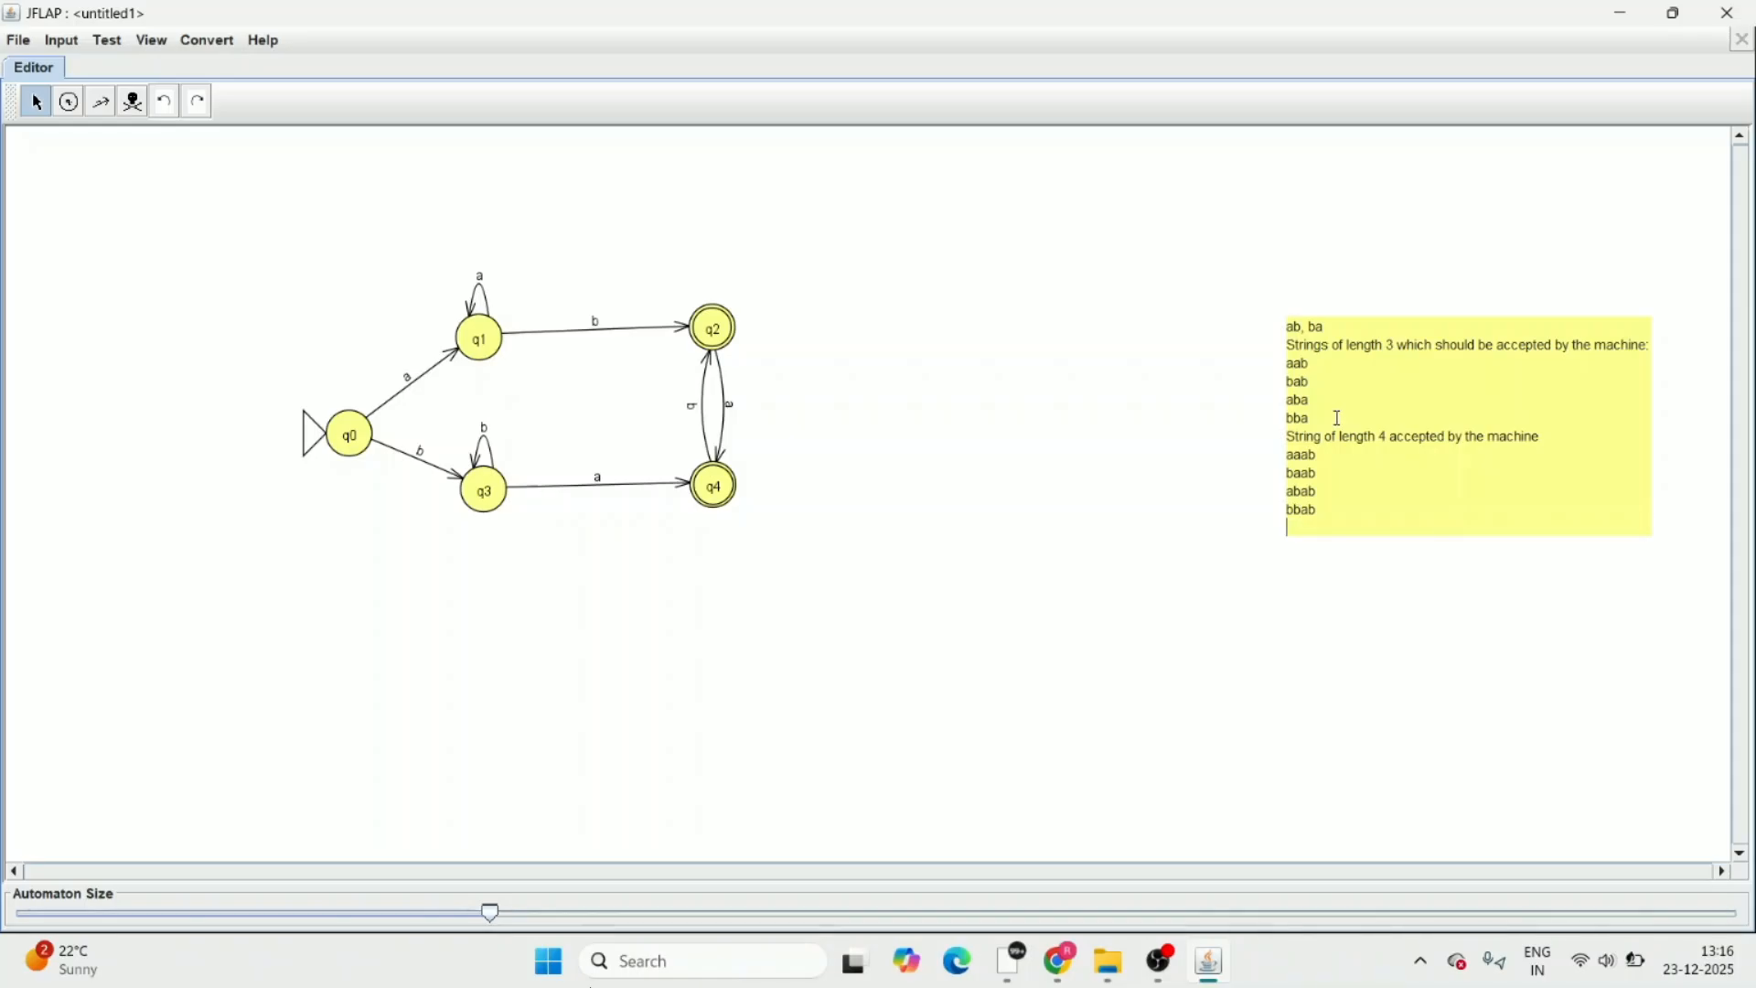
List the length-4 strings ending in ba in the note, one per line: aaba, baba, abba and bbba
{"action": "type", "text": "aaba"}
{"action": "key", "text": "Return"}
{"action": "type", "text": "baba"}
{"action": "key", "text": "Return"}
{"action": "type", "text": "abba"}
{"action": "key", "text": "Return"}
{"action": "type", "text": "bbba"}
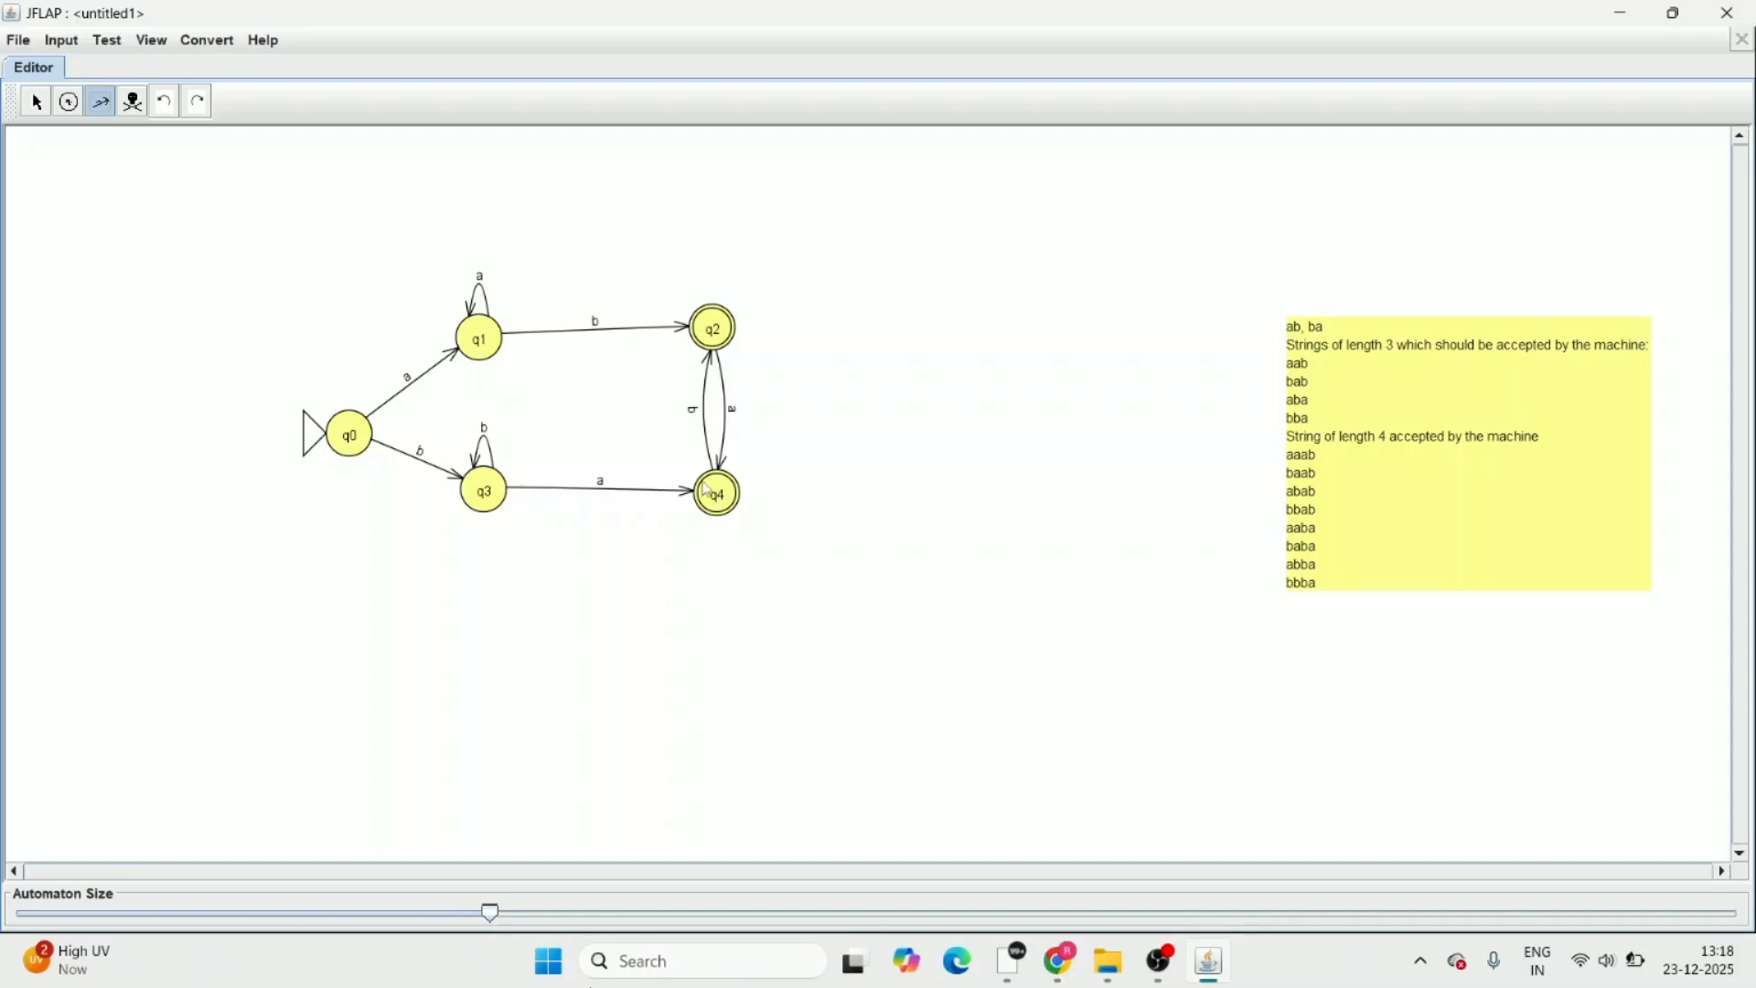
Draw a transition labelled a from q4 to q1 and a transition labelled b from q2 to q3
{"action": "left_click_drag", "start_coordinate": [713, 491], "coordinate": [485, 344]}
{"action": "type", "text": "a"}
{"action": "key", "text": "Return"}
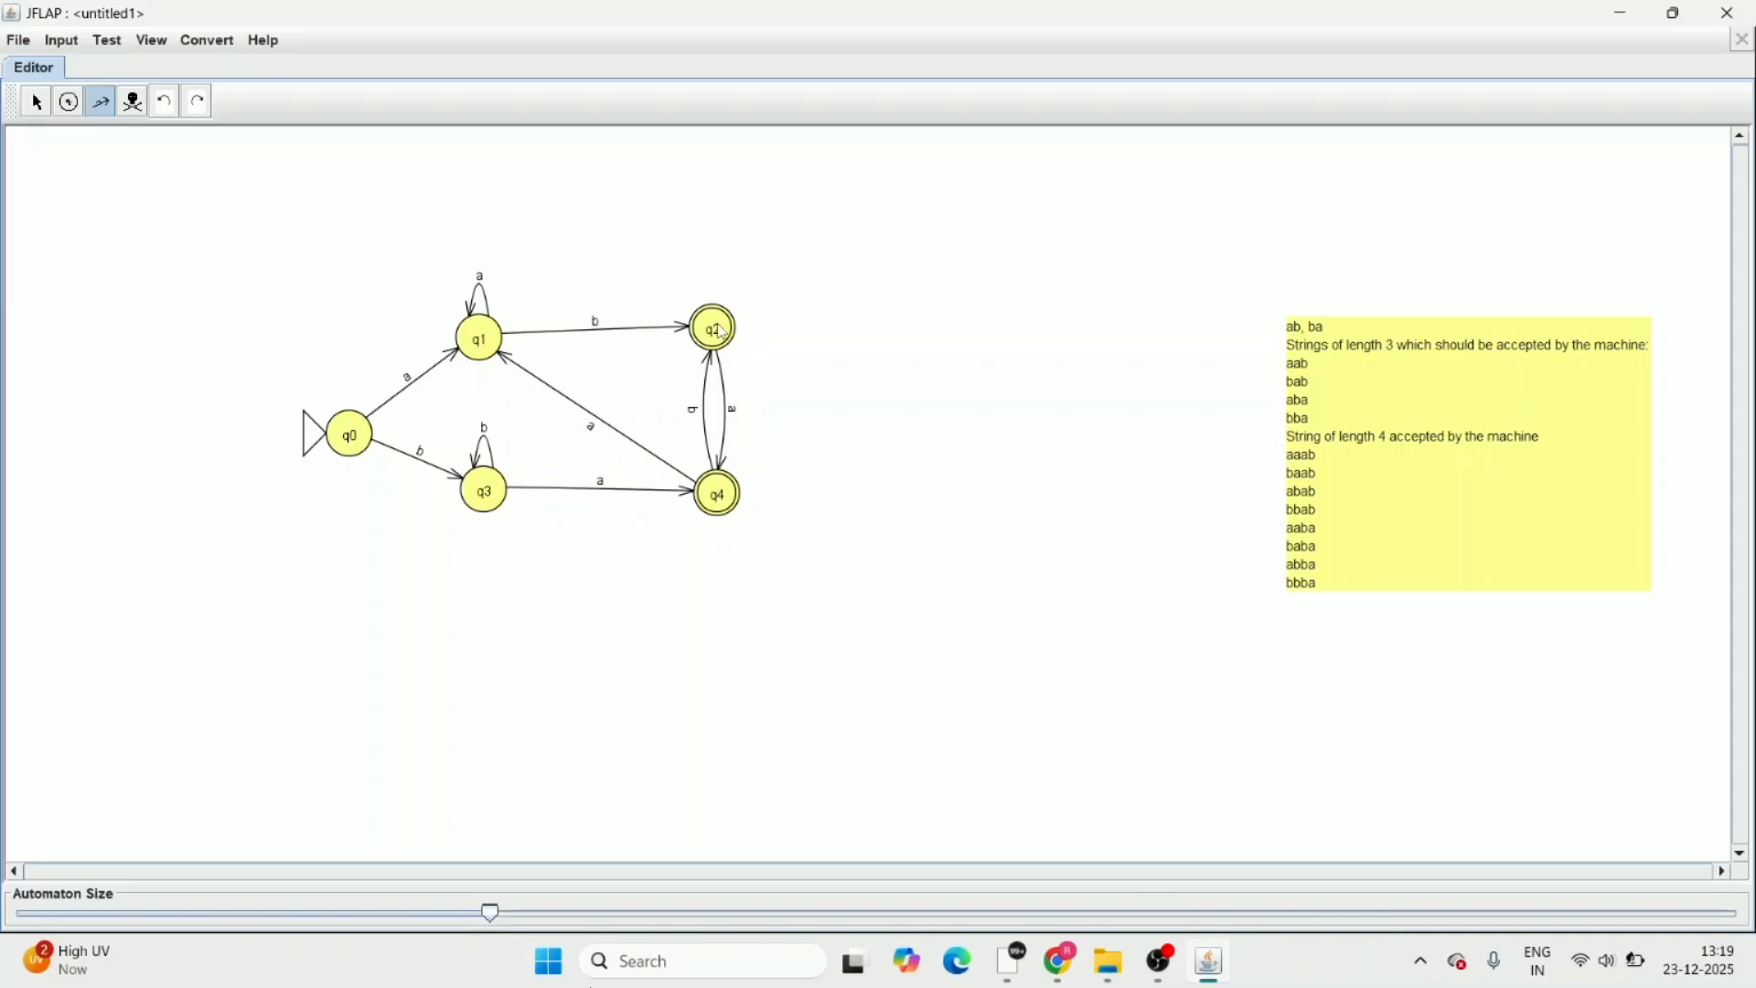
{"action": "left_click_drag", "start_coordinate": [719, 333], "coordinate": [506, 492]}
{"action": "type", "text": "b"}
{"action": "key", "text": "Return"}
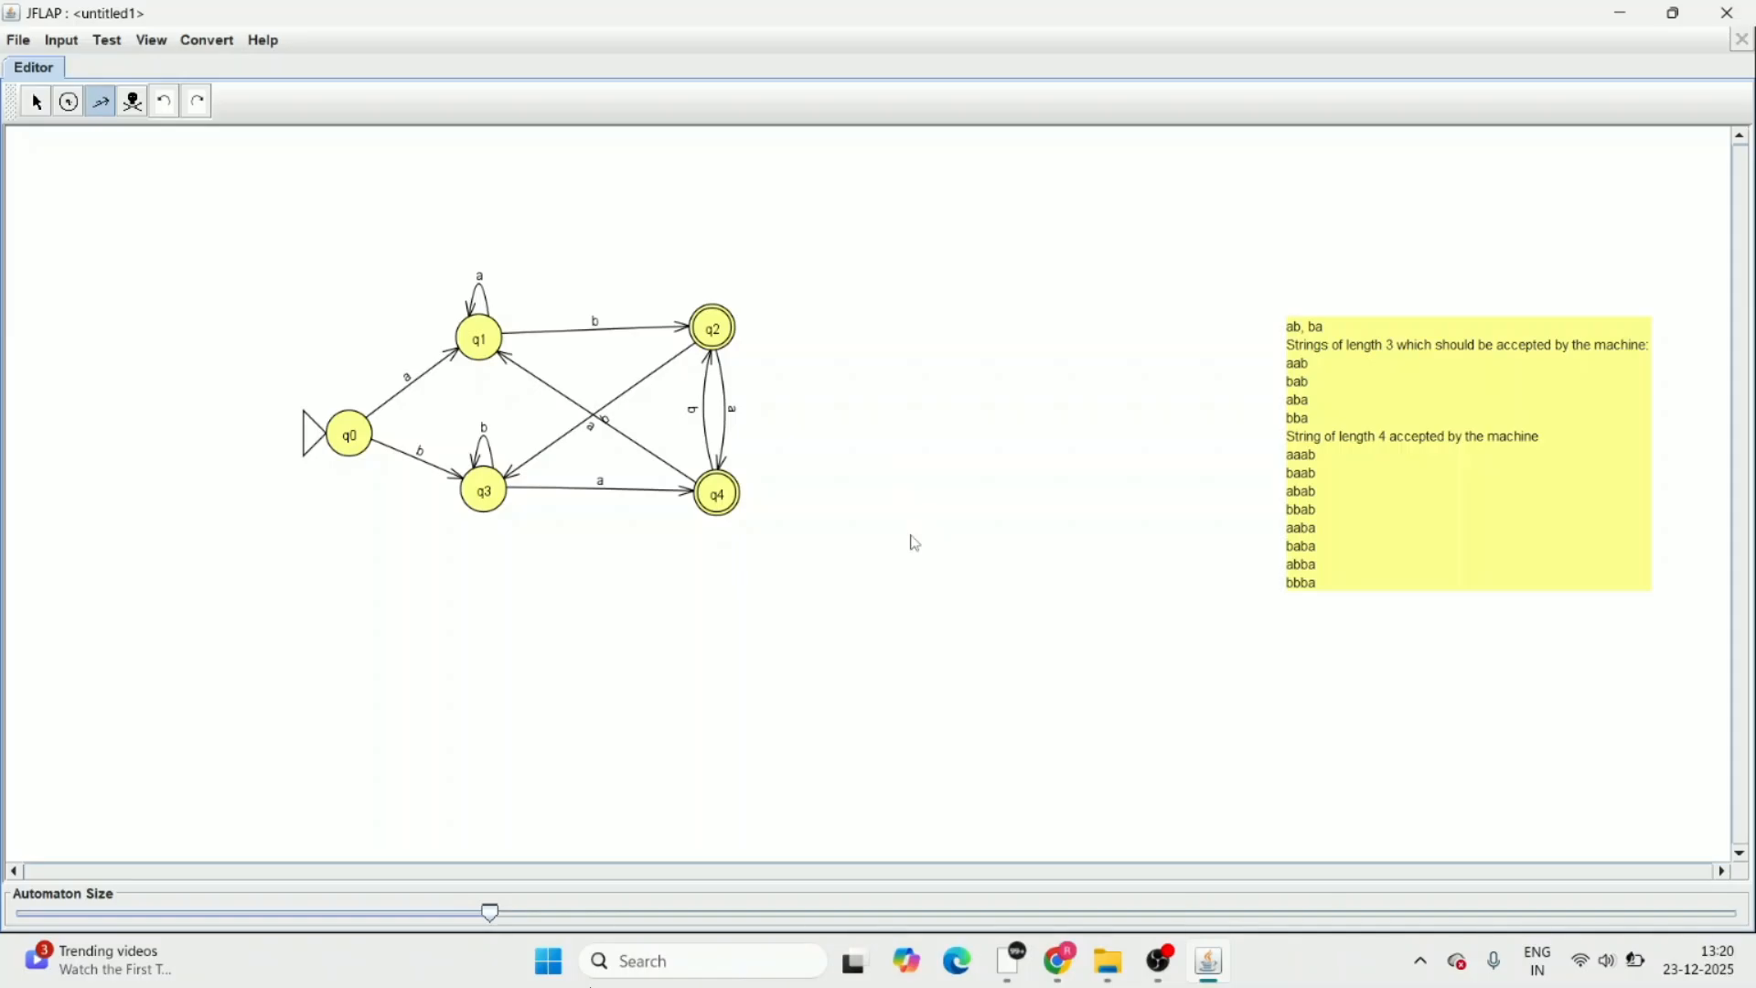
Start a step-by-step simulation of the automaton with the input string aabab
{"action": "left_click", "coordinate": [62, 42]}
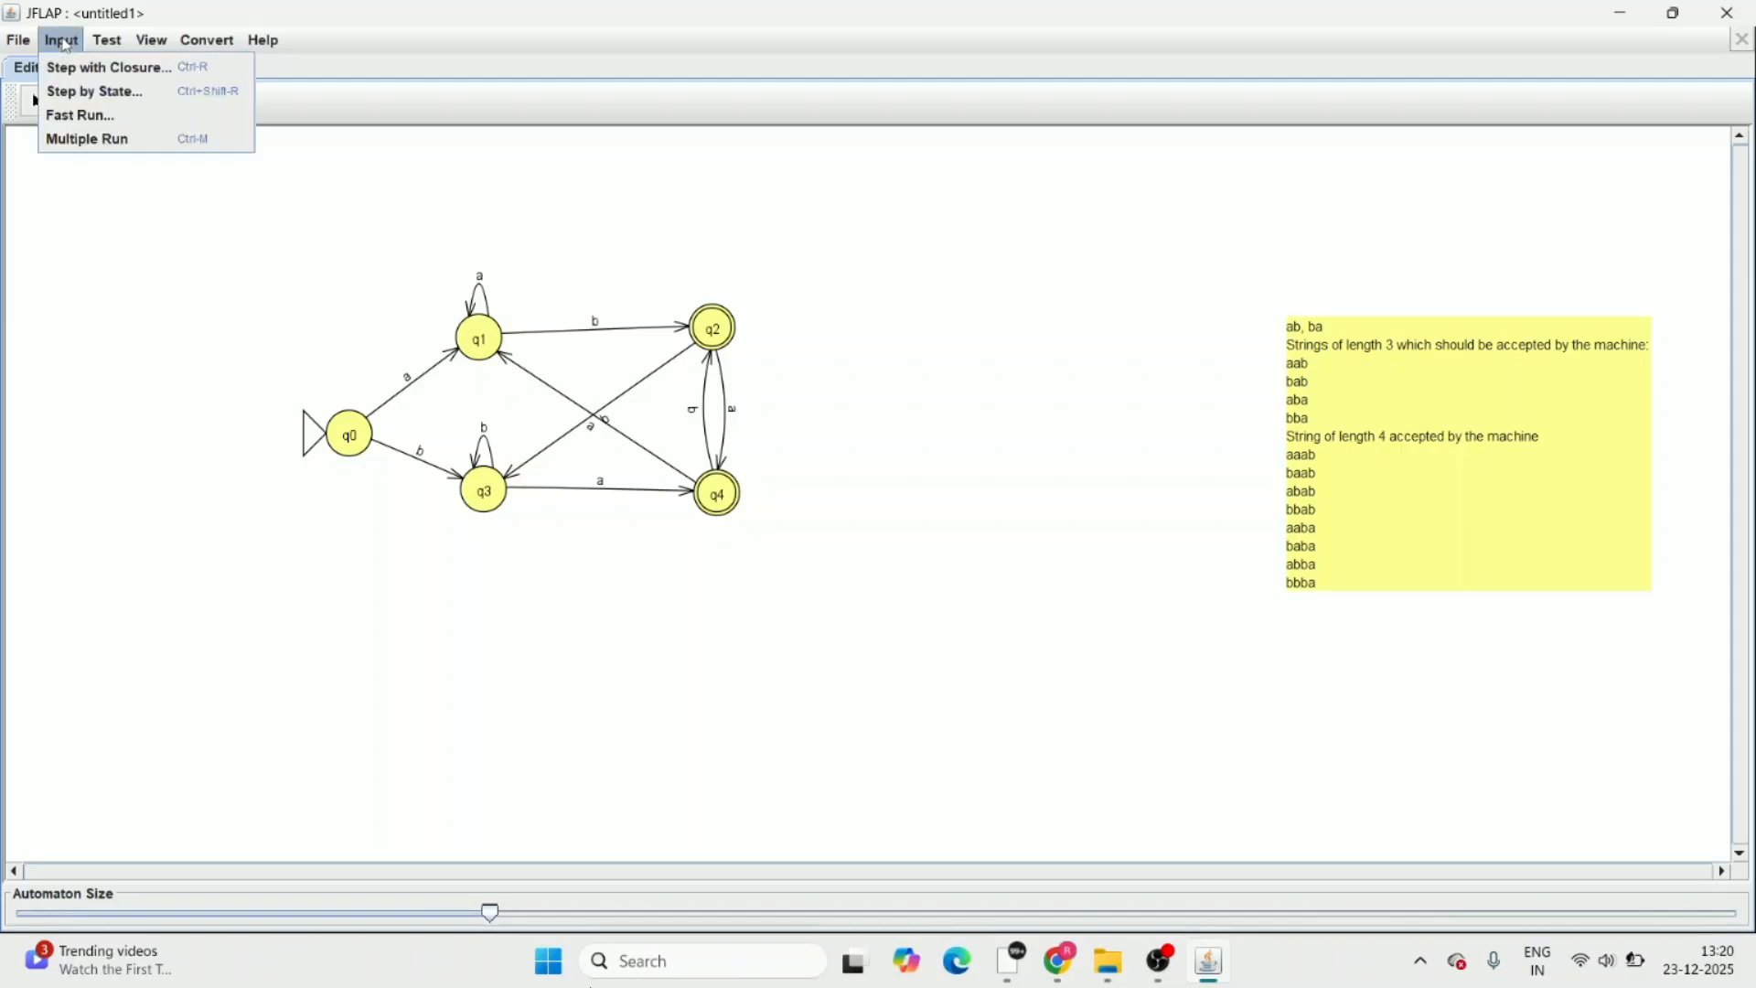
{"action": "left_click", "coordinate": [92, 77]}
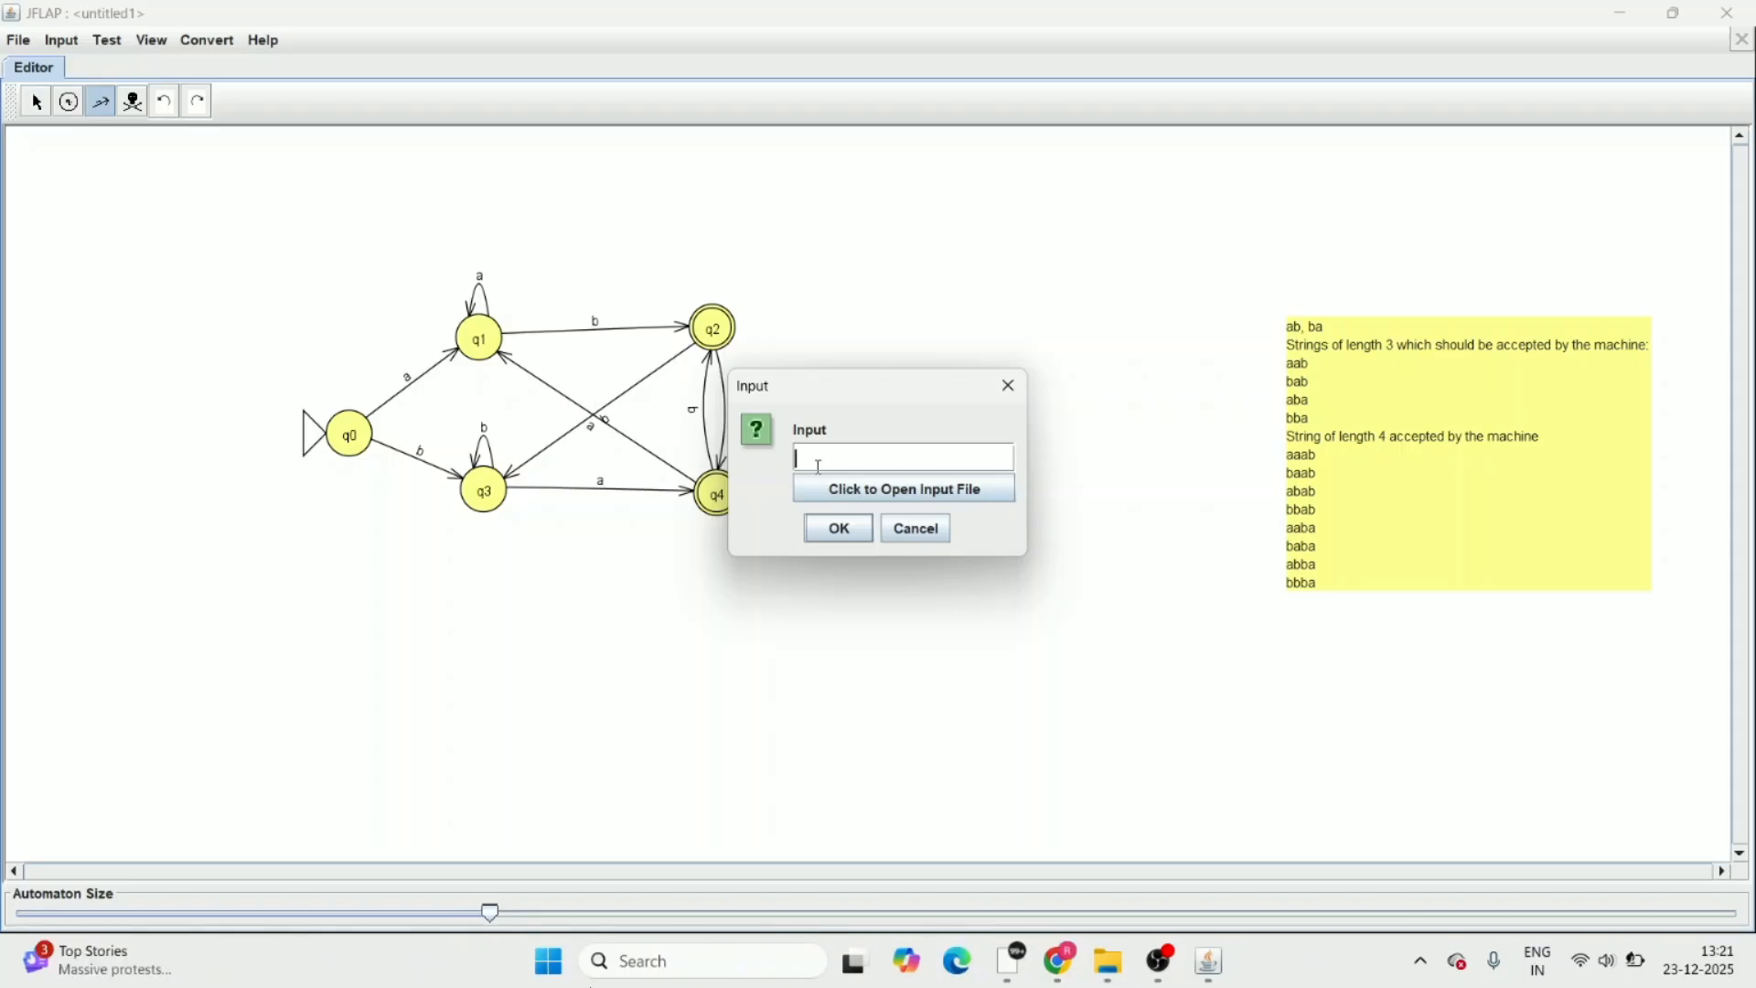
{"action": "type", "text": "aab"}
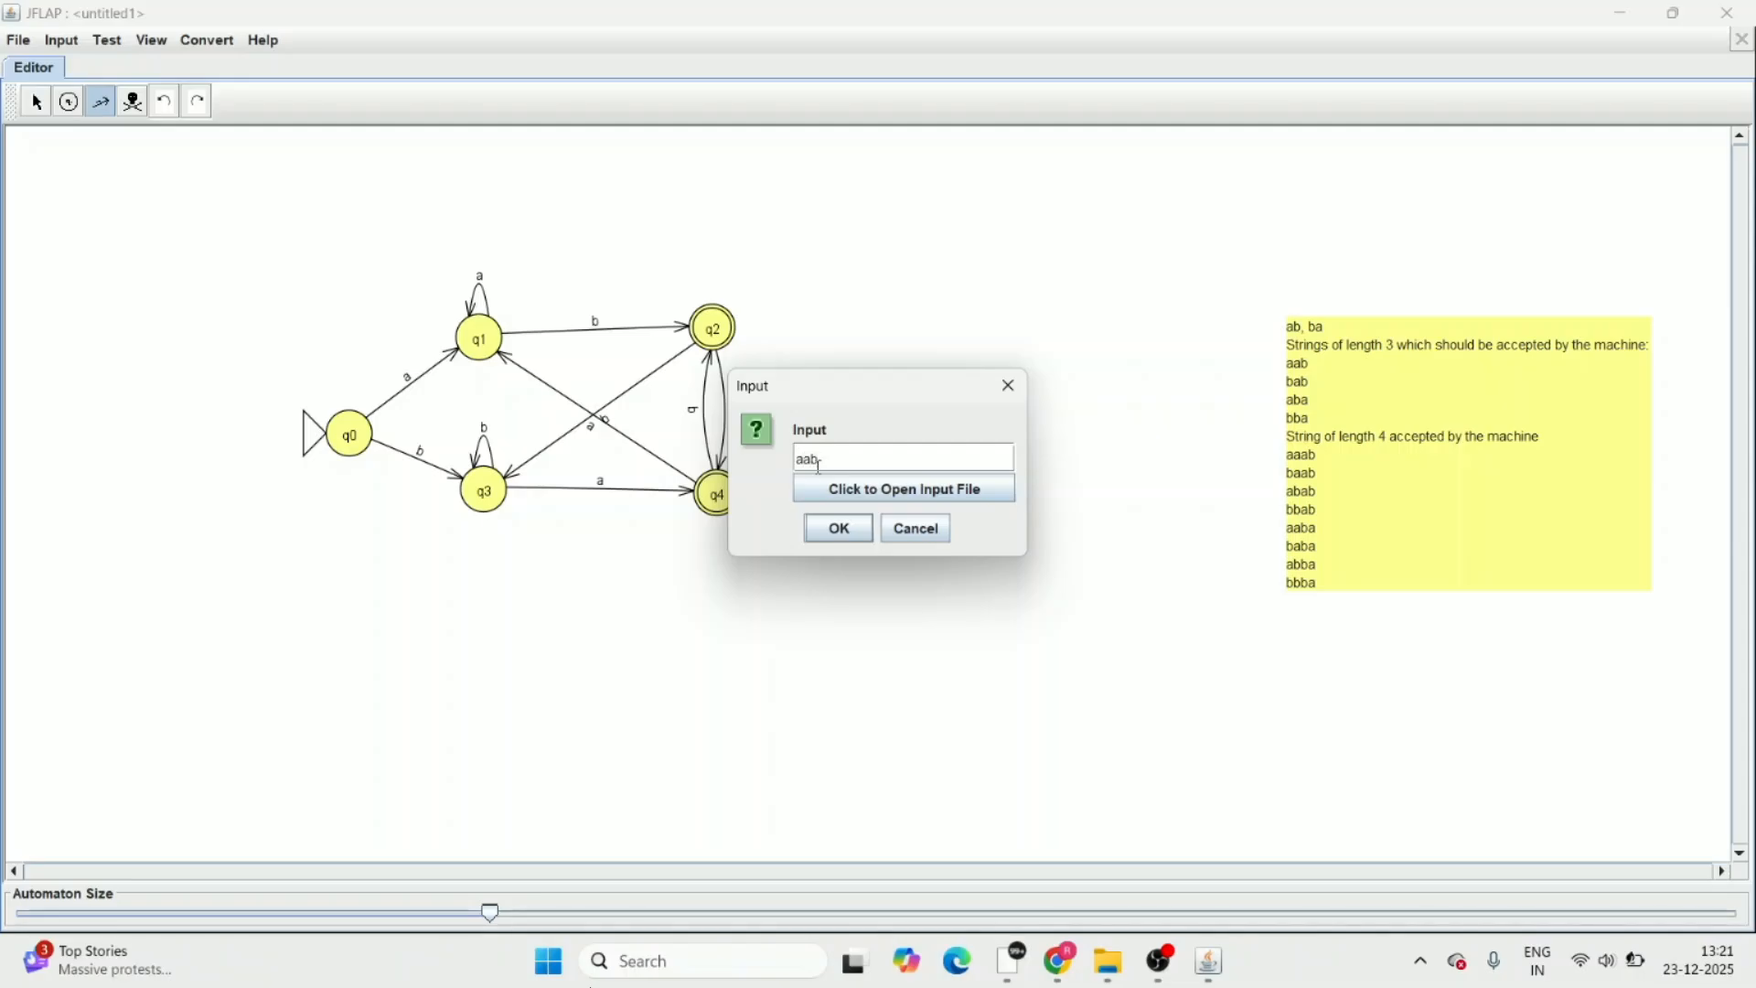
{"action": "type", "text": "ab"}
{"action": "left_click", "coordinate": [841, 531]}
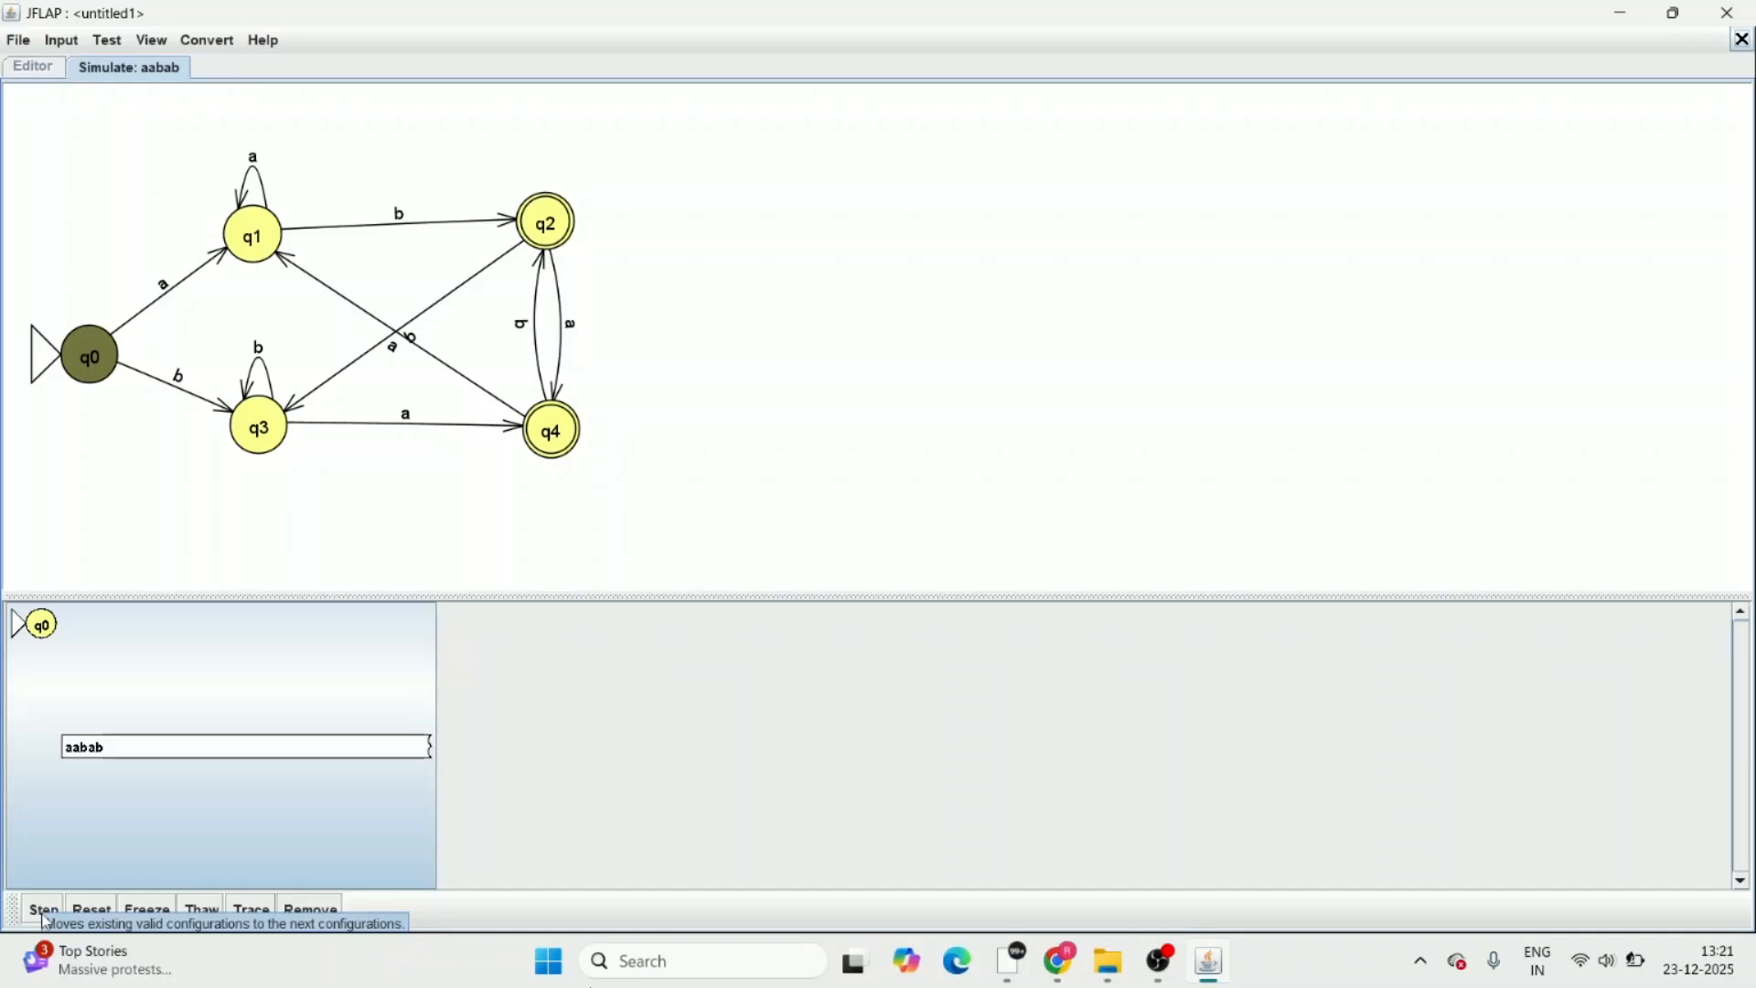
Step through the aabab simulation until the whole string is processed and check whether it is accepted
{"action": "left_click", "coordinate": [42, 911]}
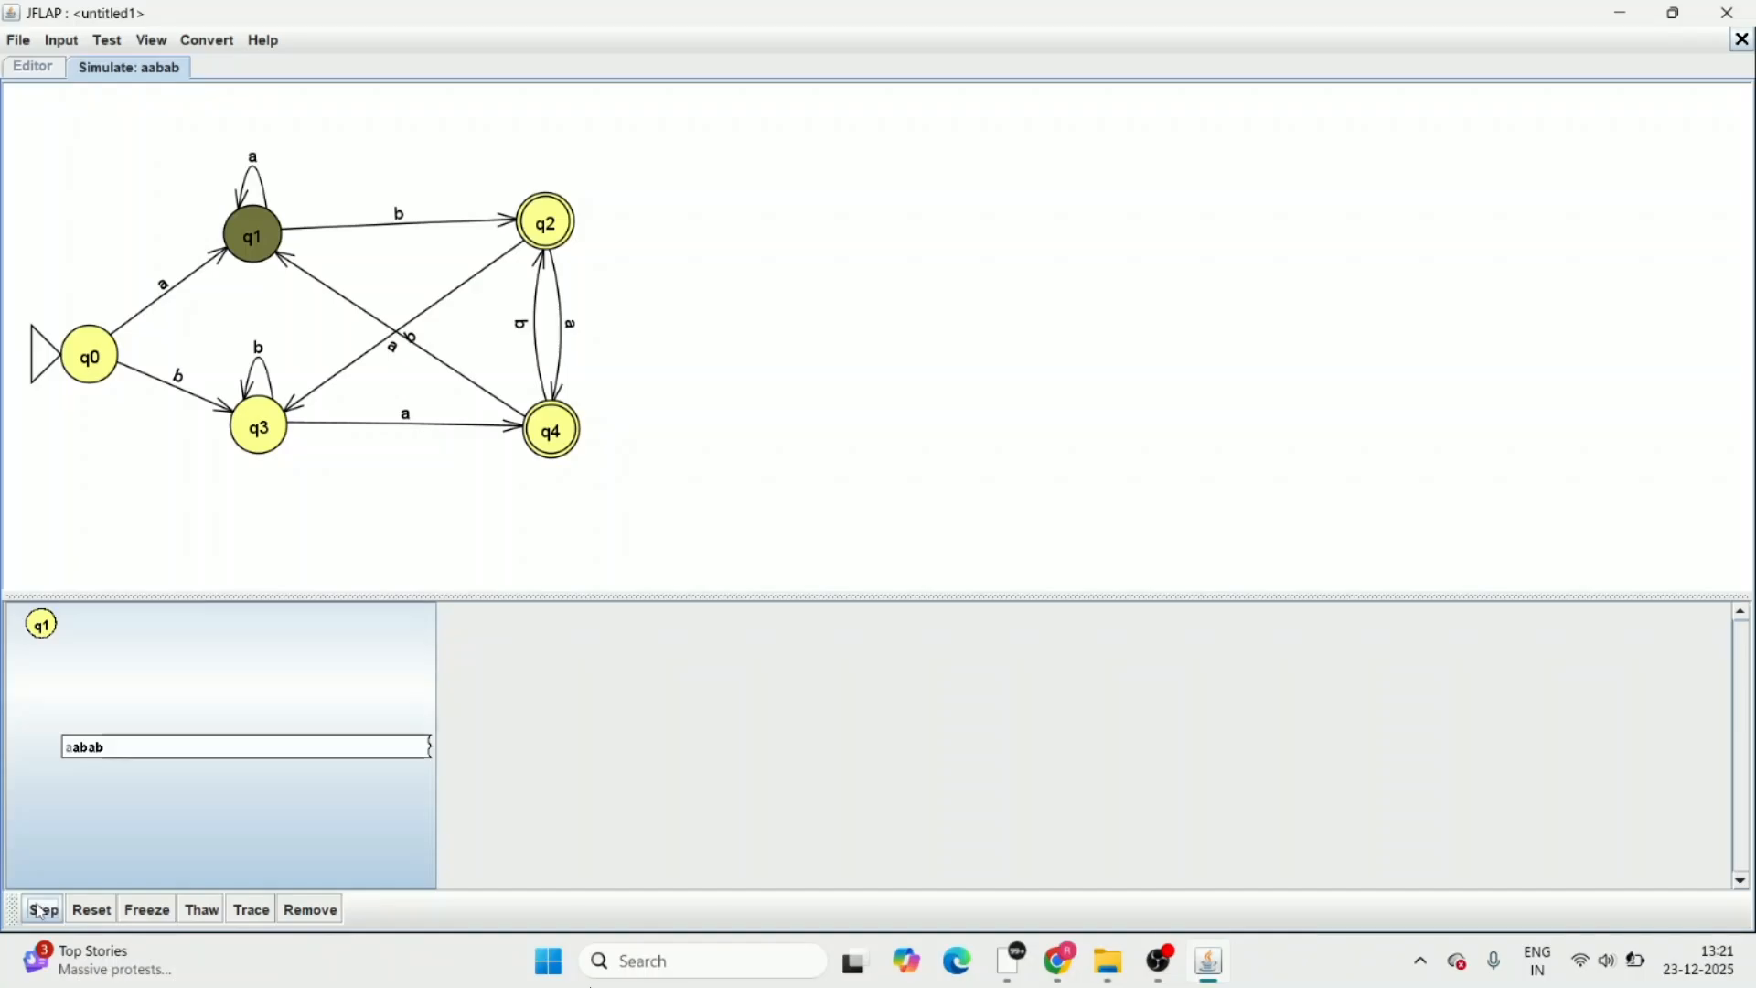
{"action": "left_click", "coordinate": [41, 911]}
{"action": "left_click", "coordinate": [41, 911]}
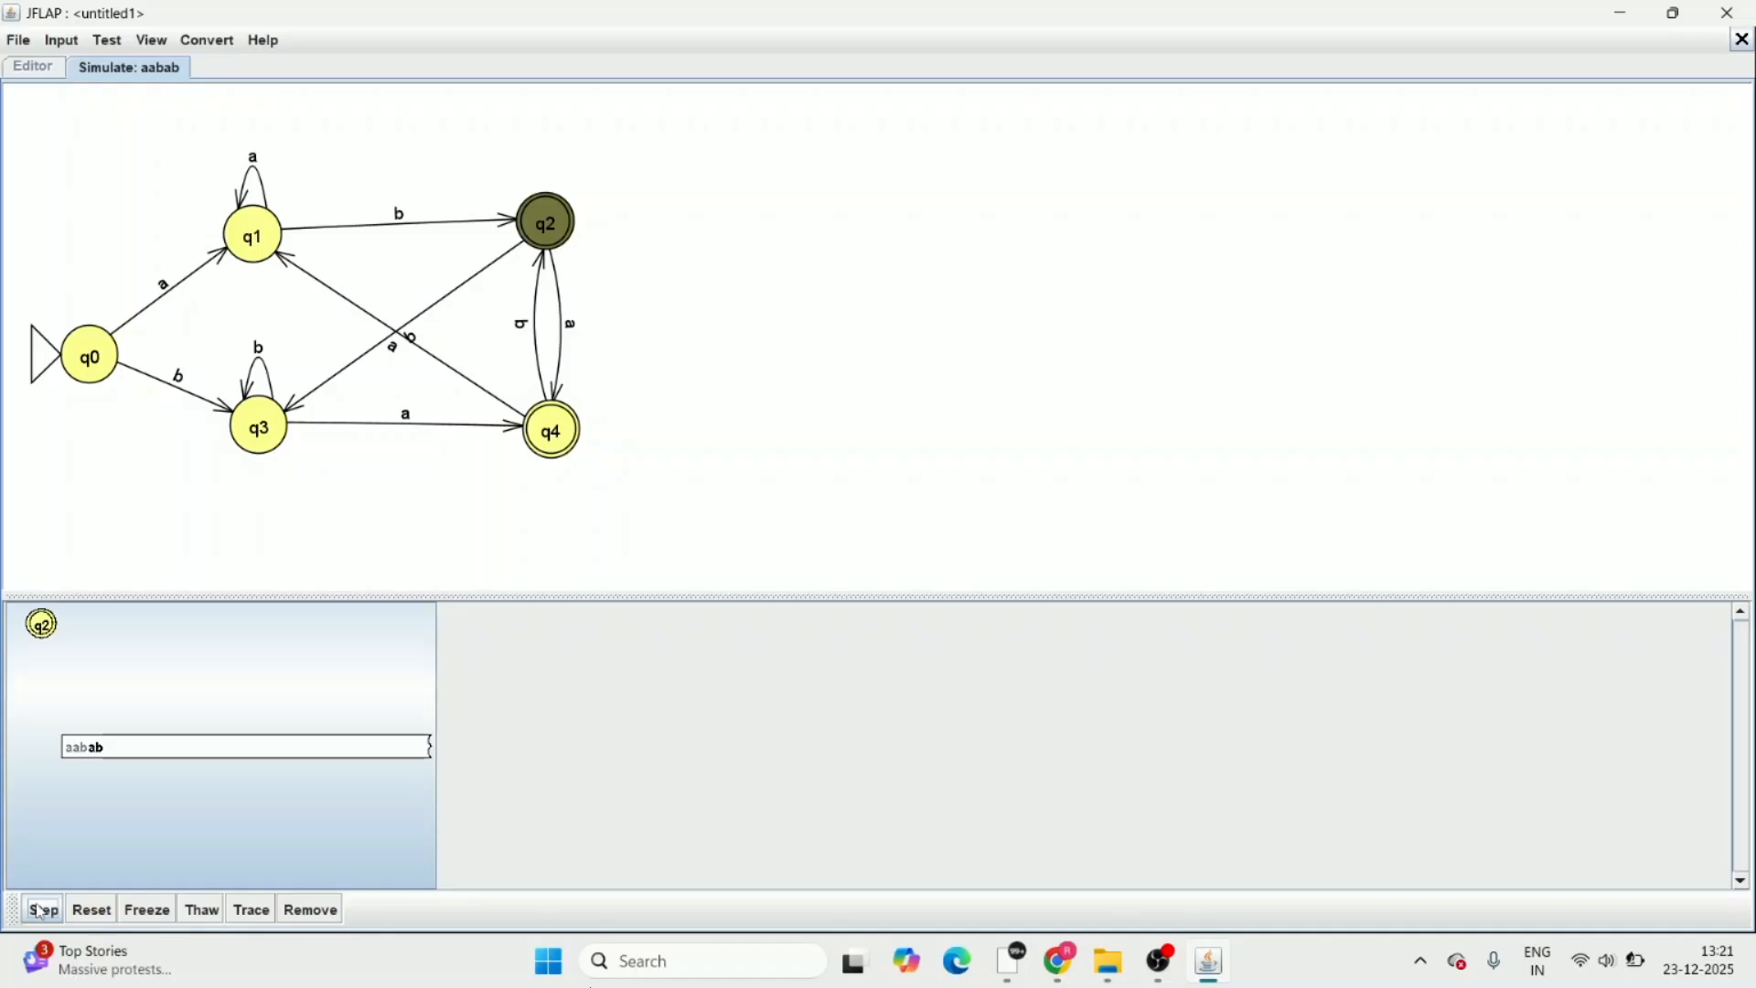
{"action": "left_click", "coordinate": [42, 911]}
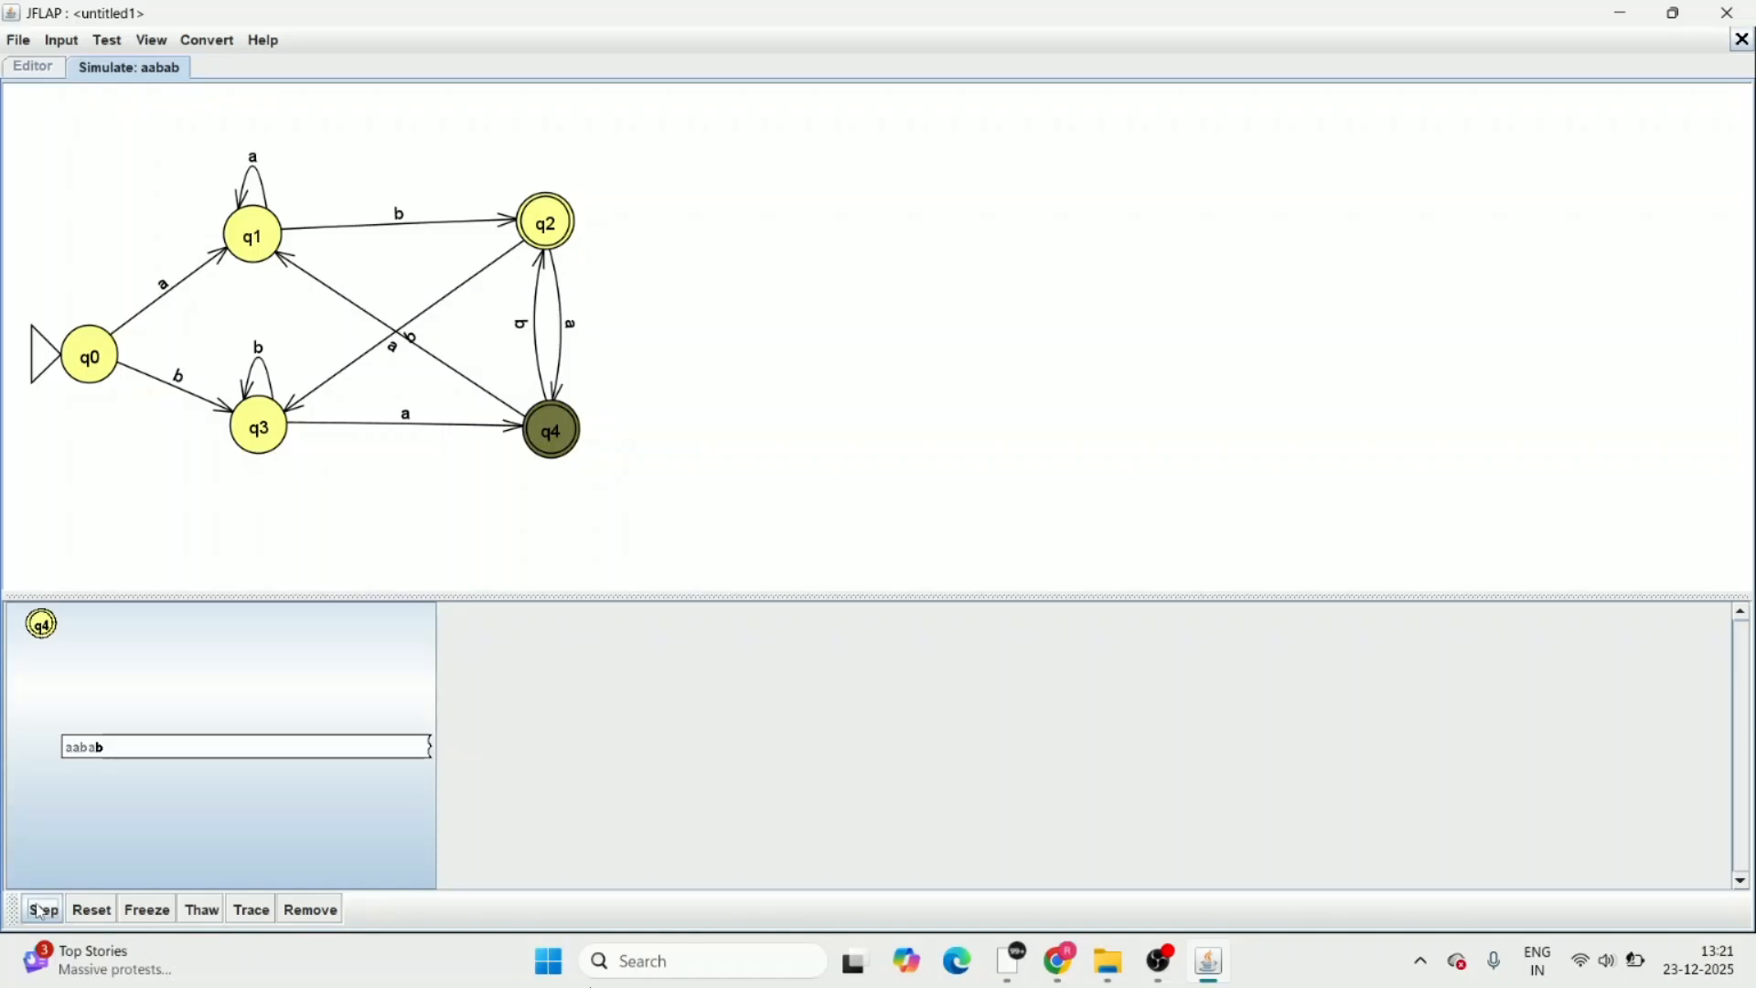
{"action": "left_click", "coordinate": [40, 913]}
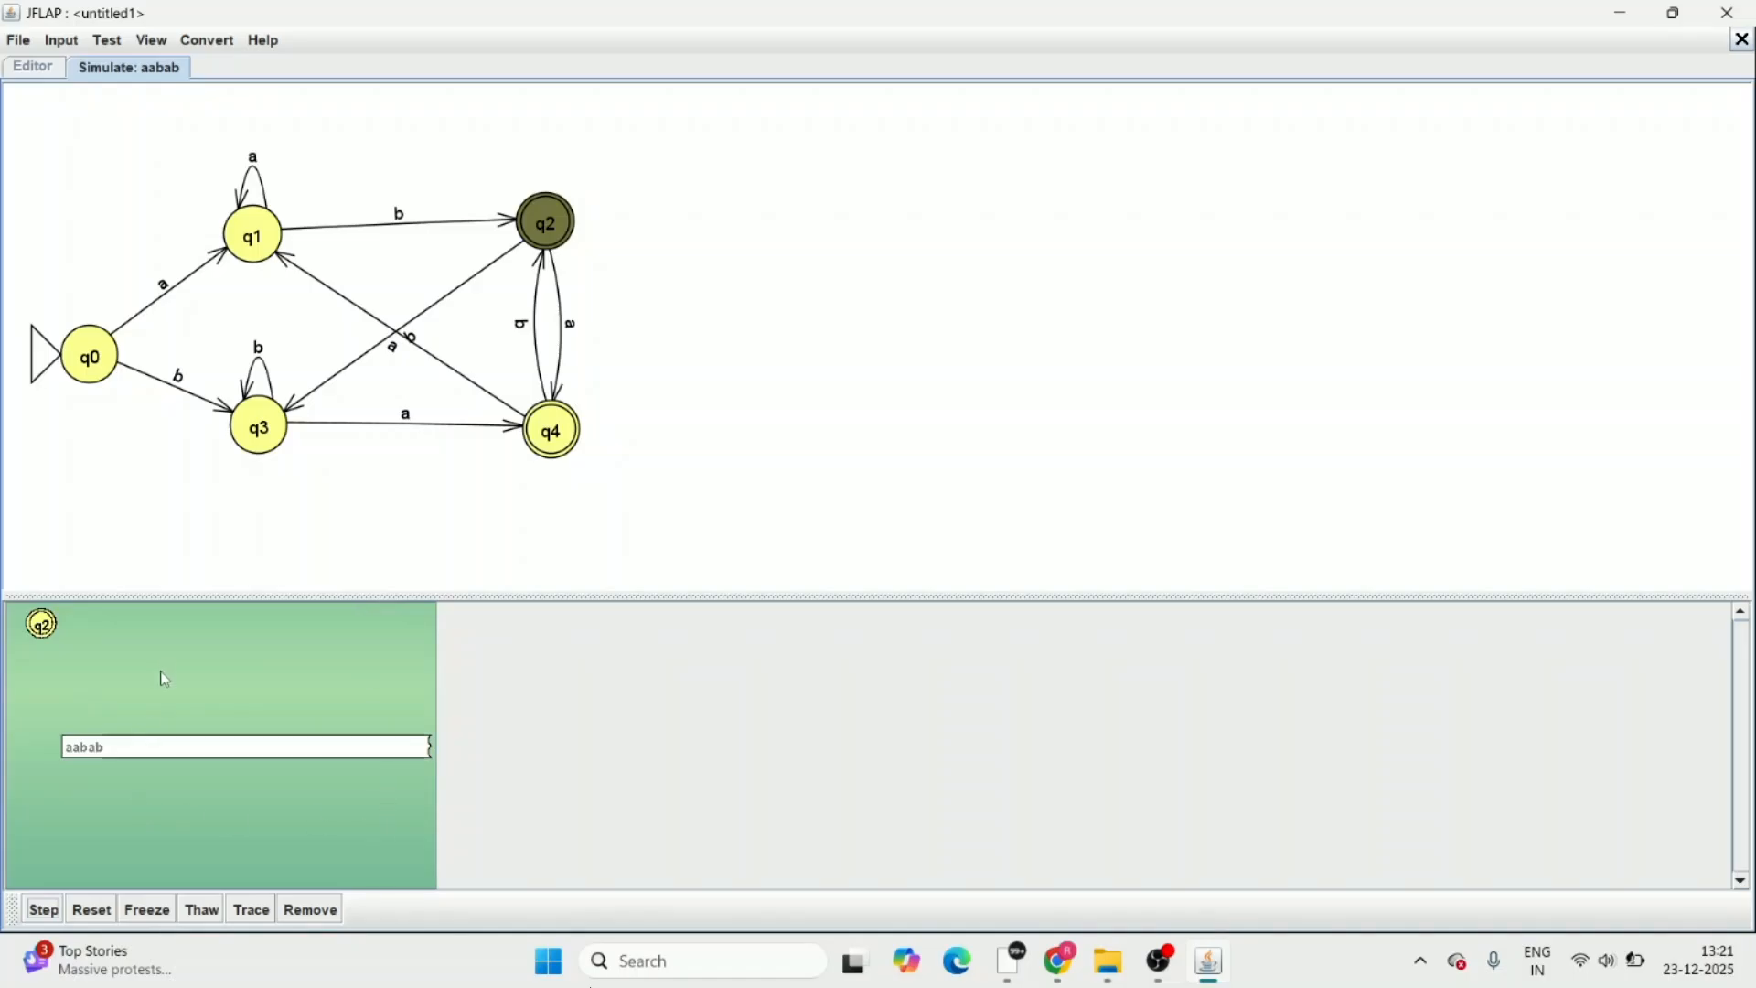
{"action": "left_click", "coordinate": [40, 911]}
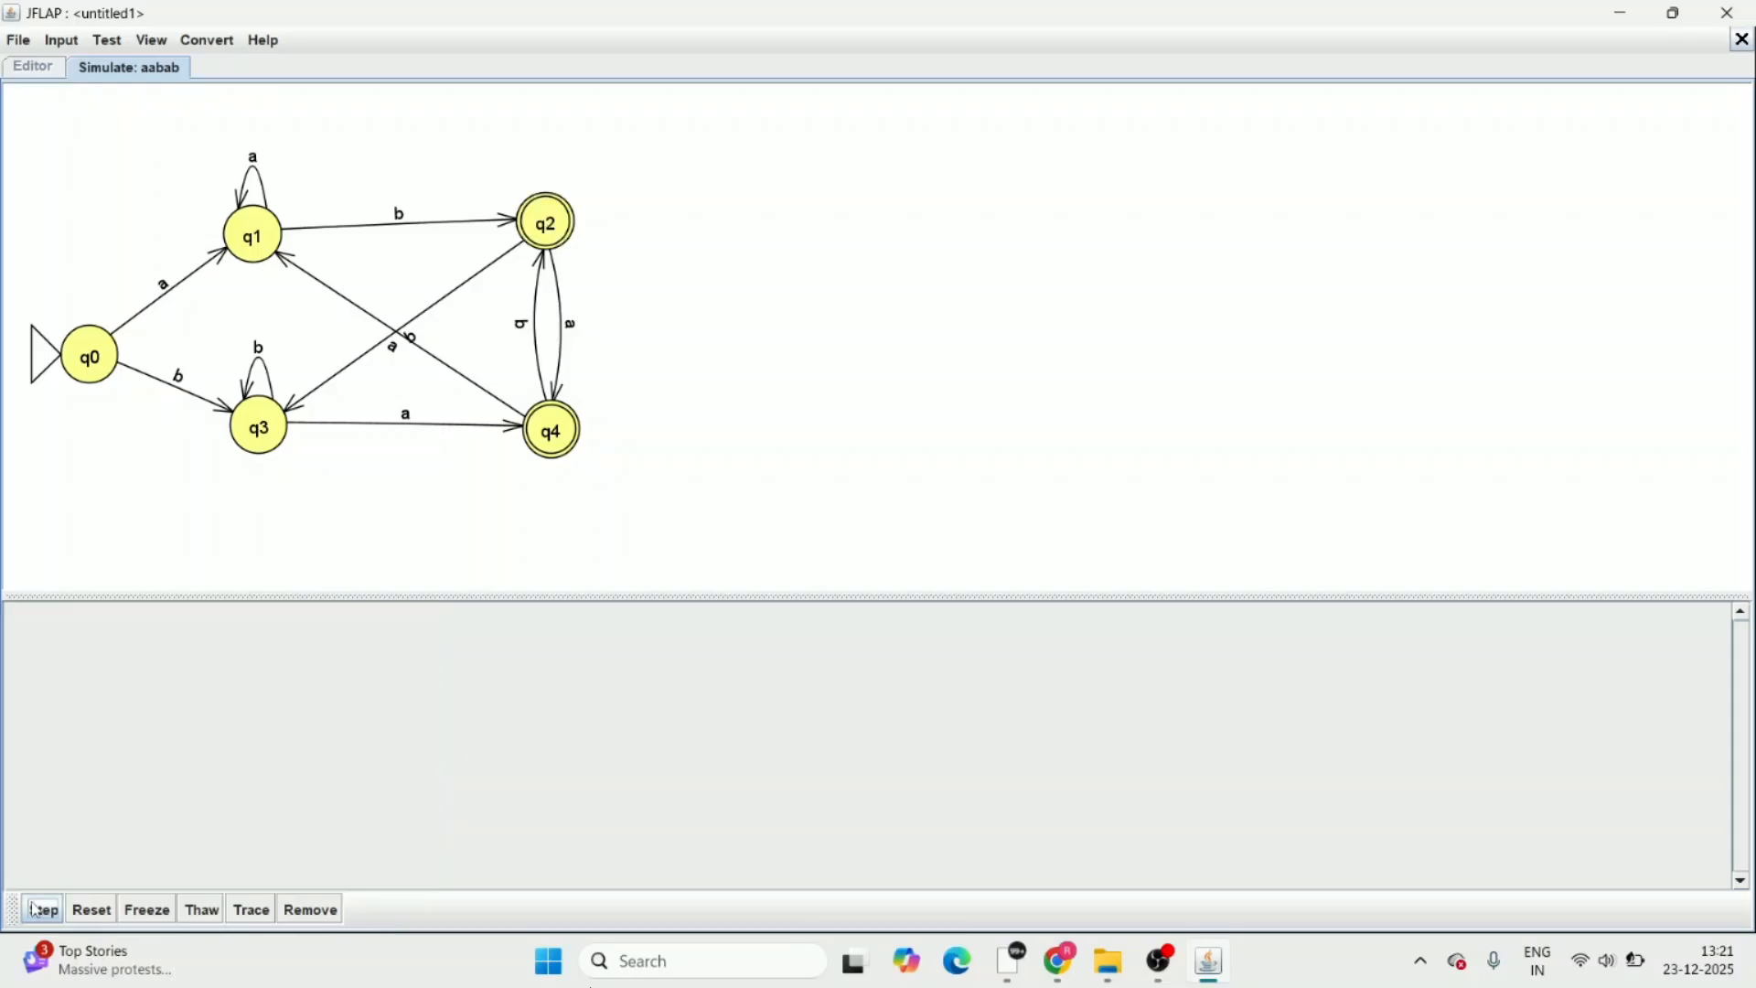
Start another step-by-step simulation with the input string aabbaa
{"action": "left_click", "coordinate": [62, 46]}
{"action": "left_click", "coordinate": [77, 79]}
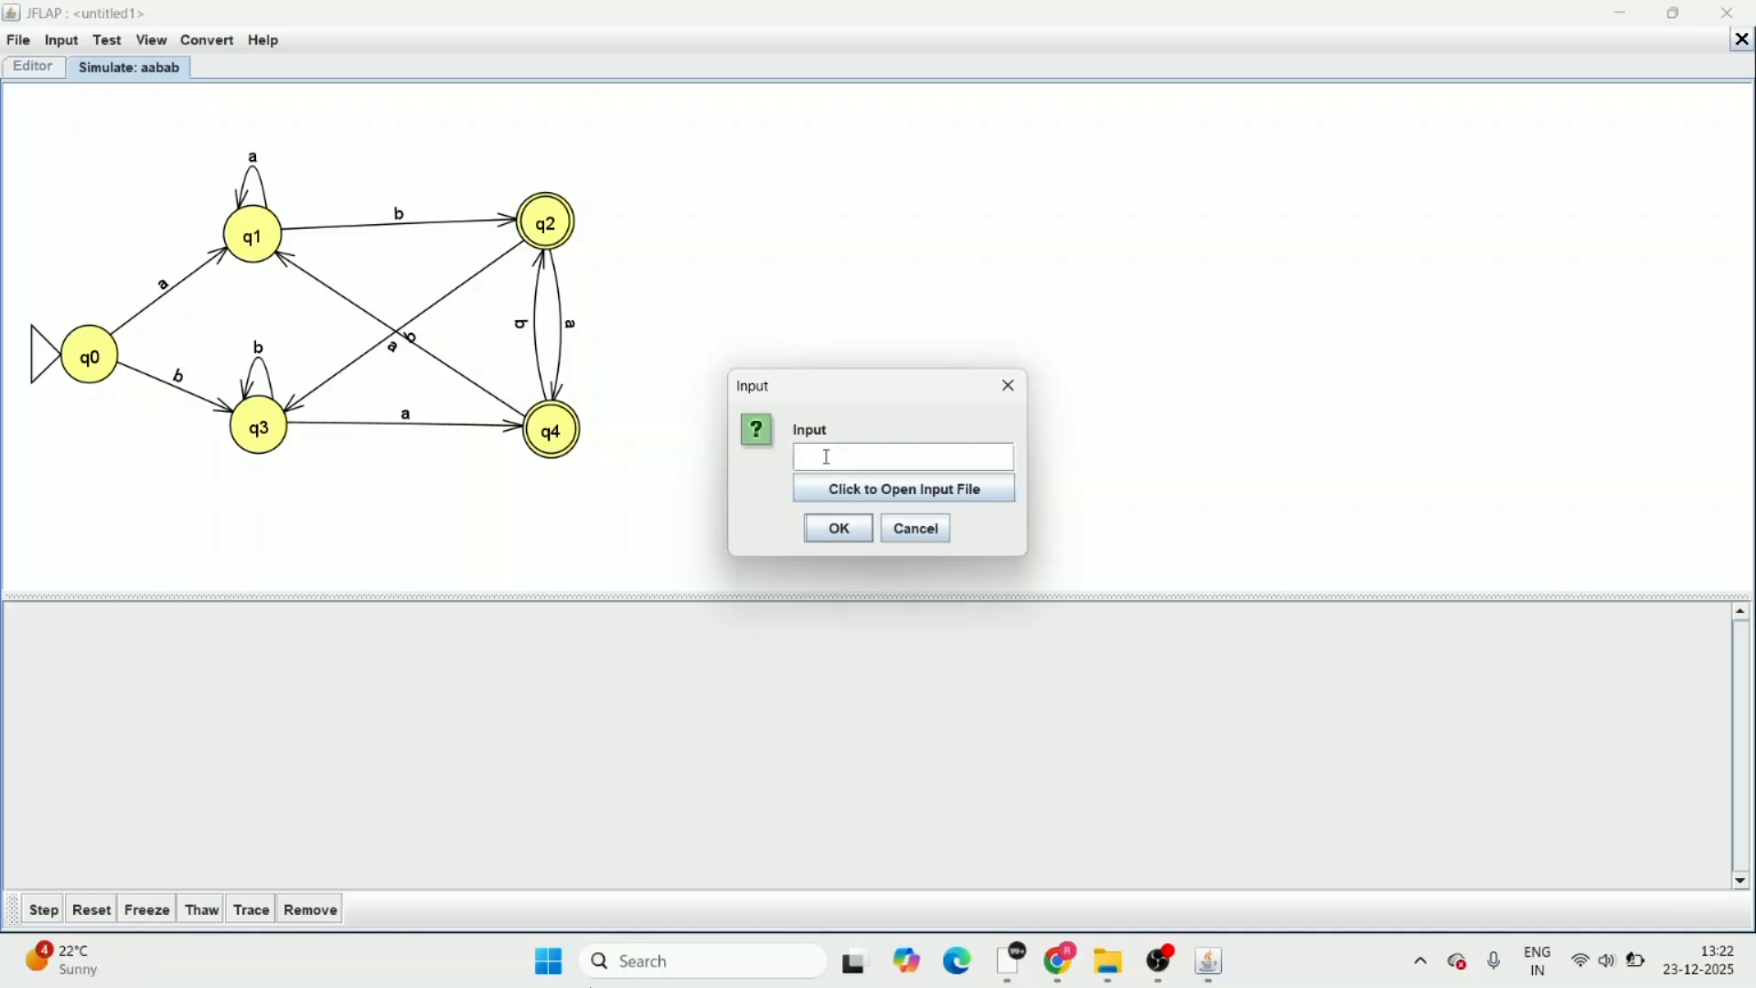
{"action": "type", "text": "aabbaa"}
{"action": "left_click", "coordinate": [851, 536]}
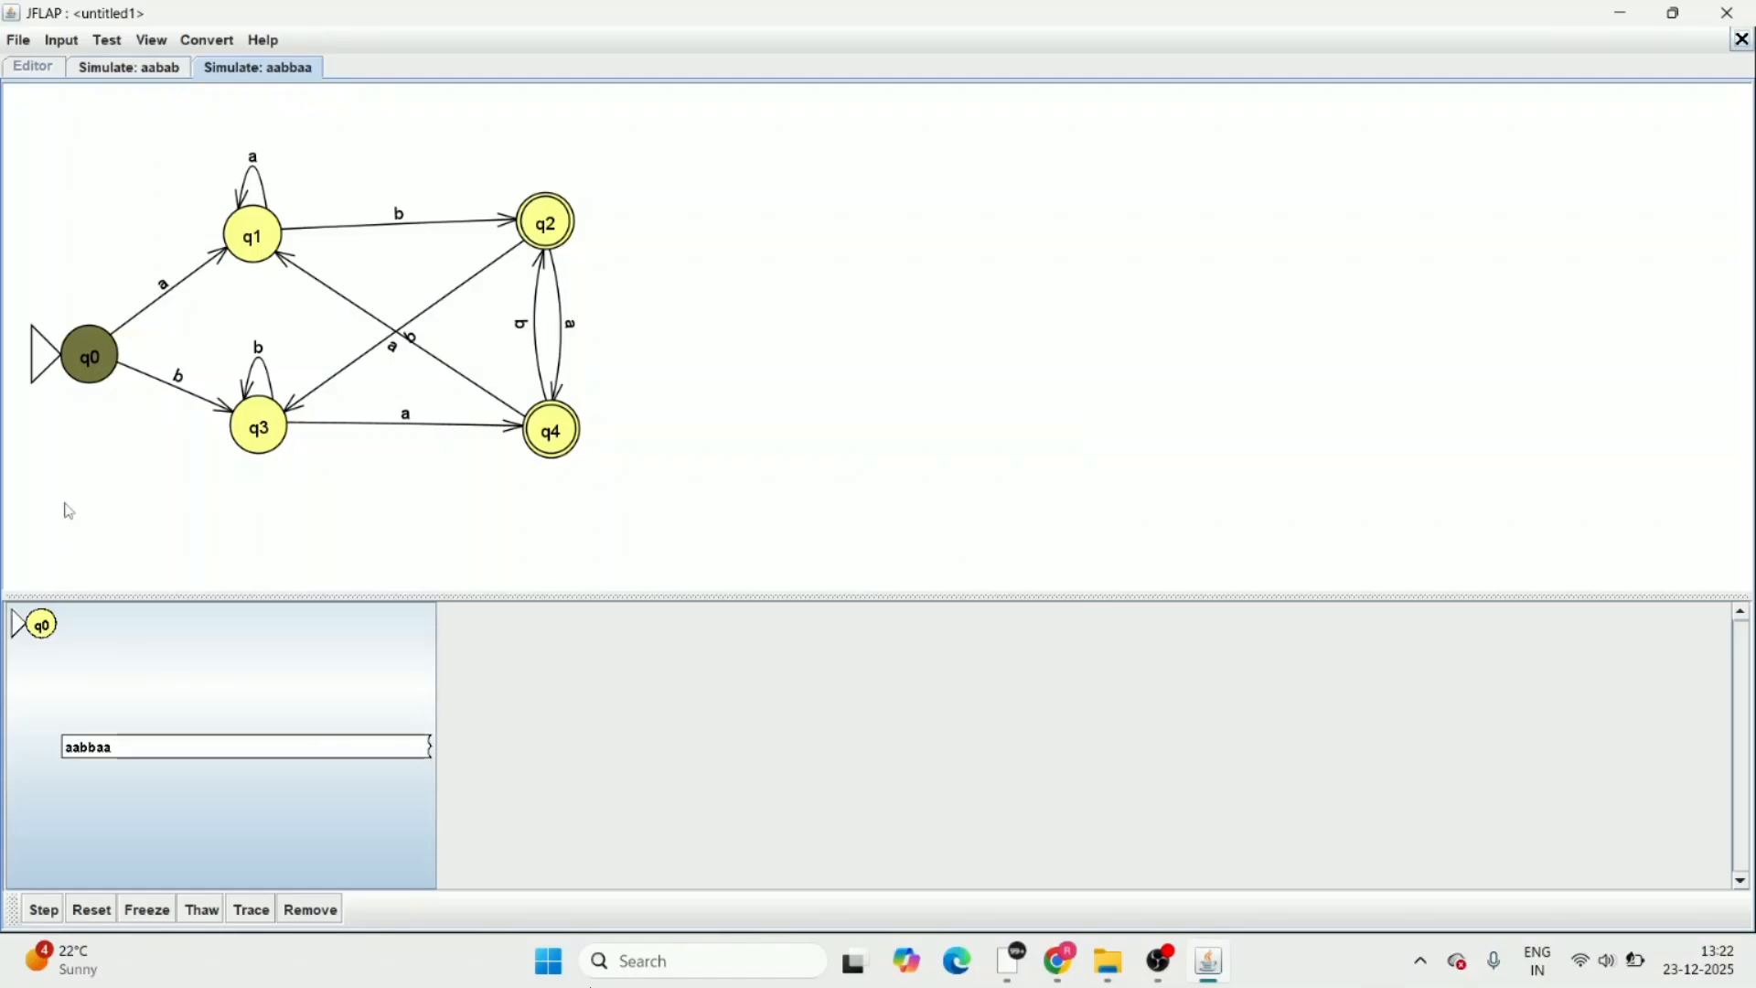
Step through the aabbaa simulation until the whole string is processed and check whether it is accepted
{"action": "left_click", "coordinate": [43, 911]}
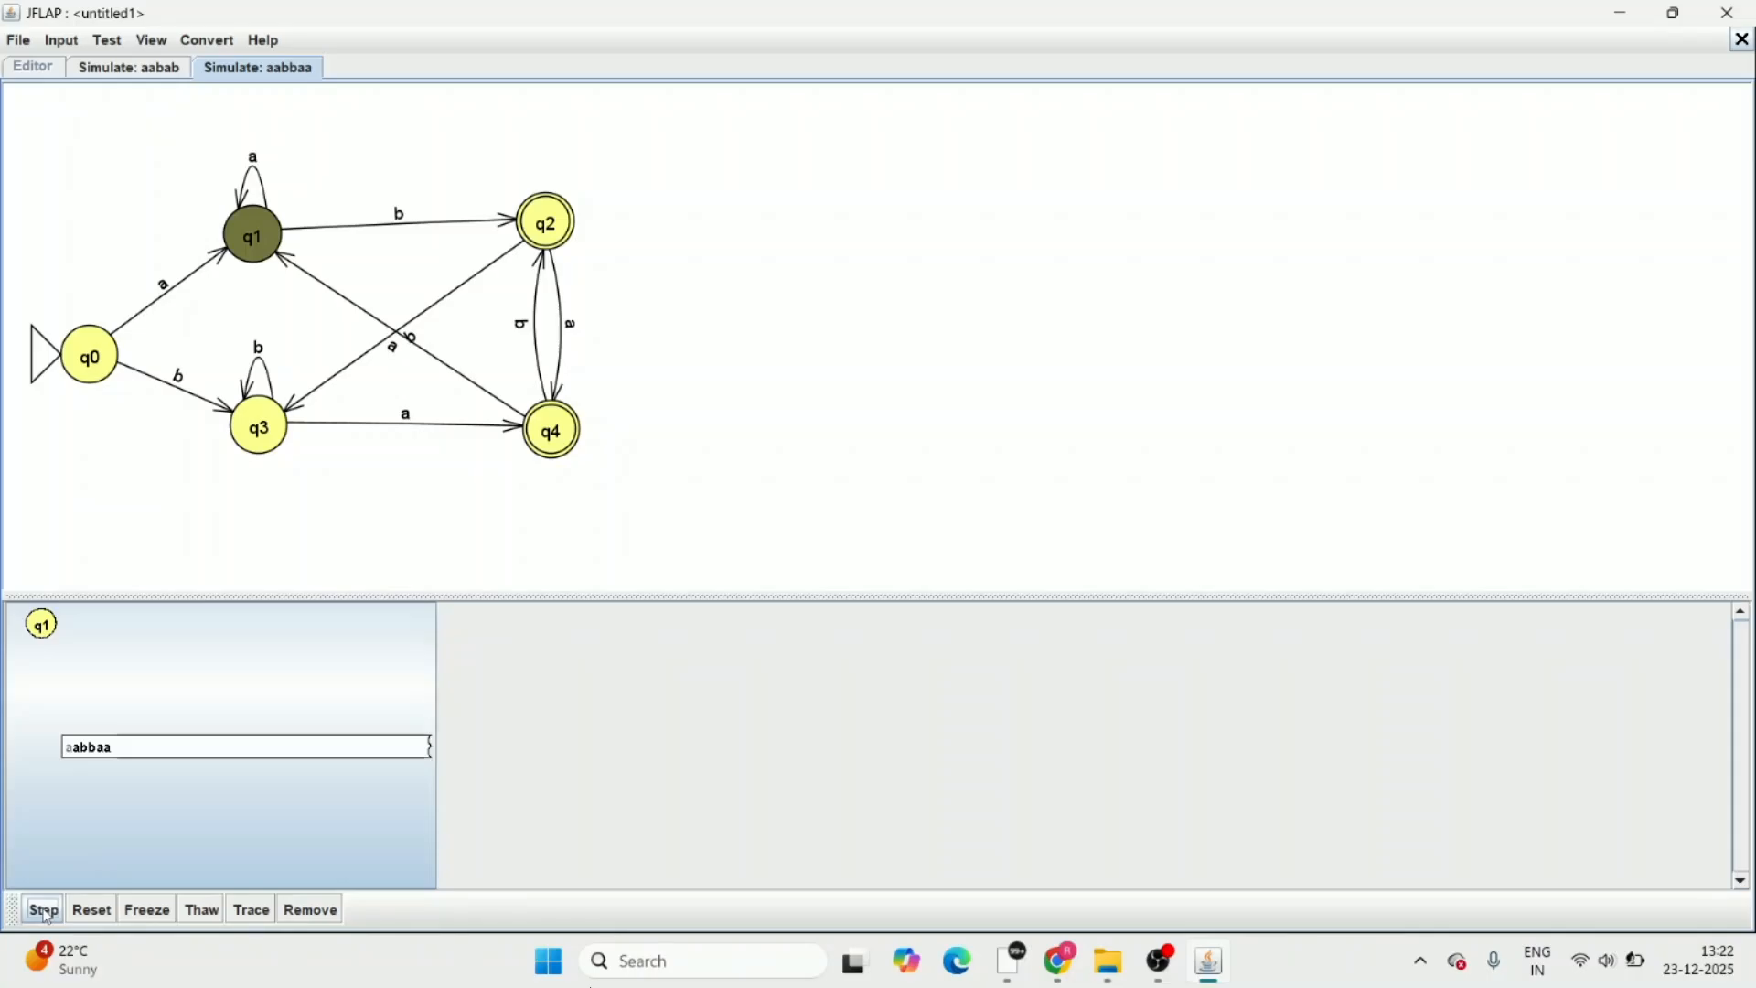
{"action": "left_click", "coordinate": [46, 912]}
{"action": "left_click", "coordinate": [46, 912]}
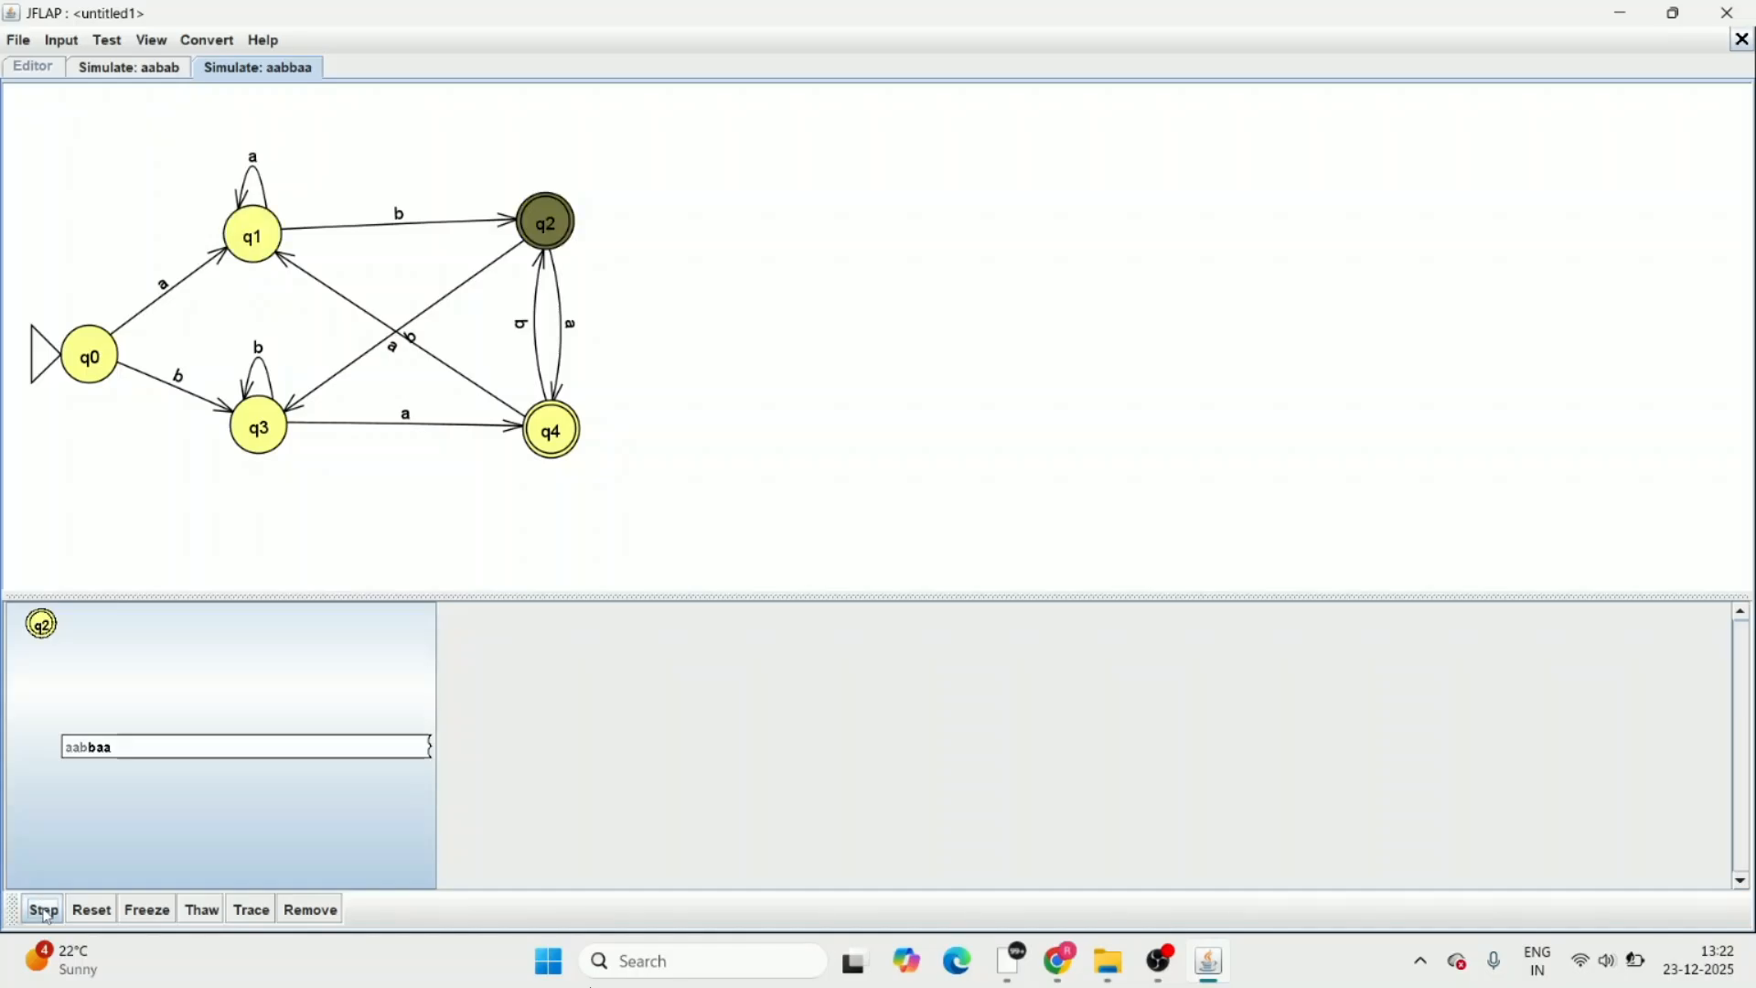
{"action": "left_click", "coordinate": [46, 912]}
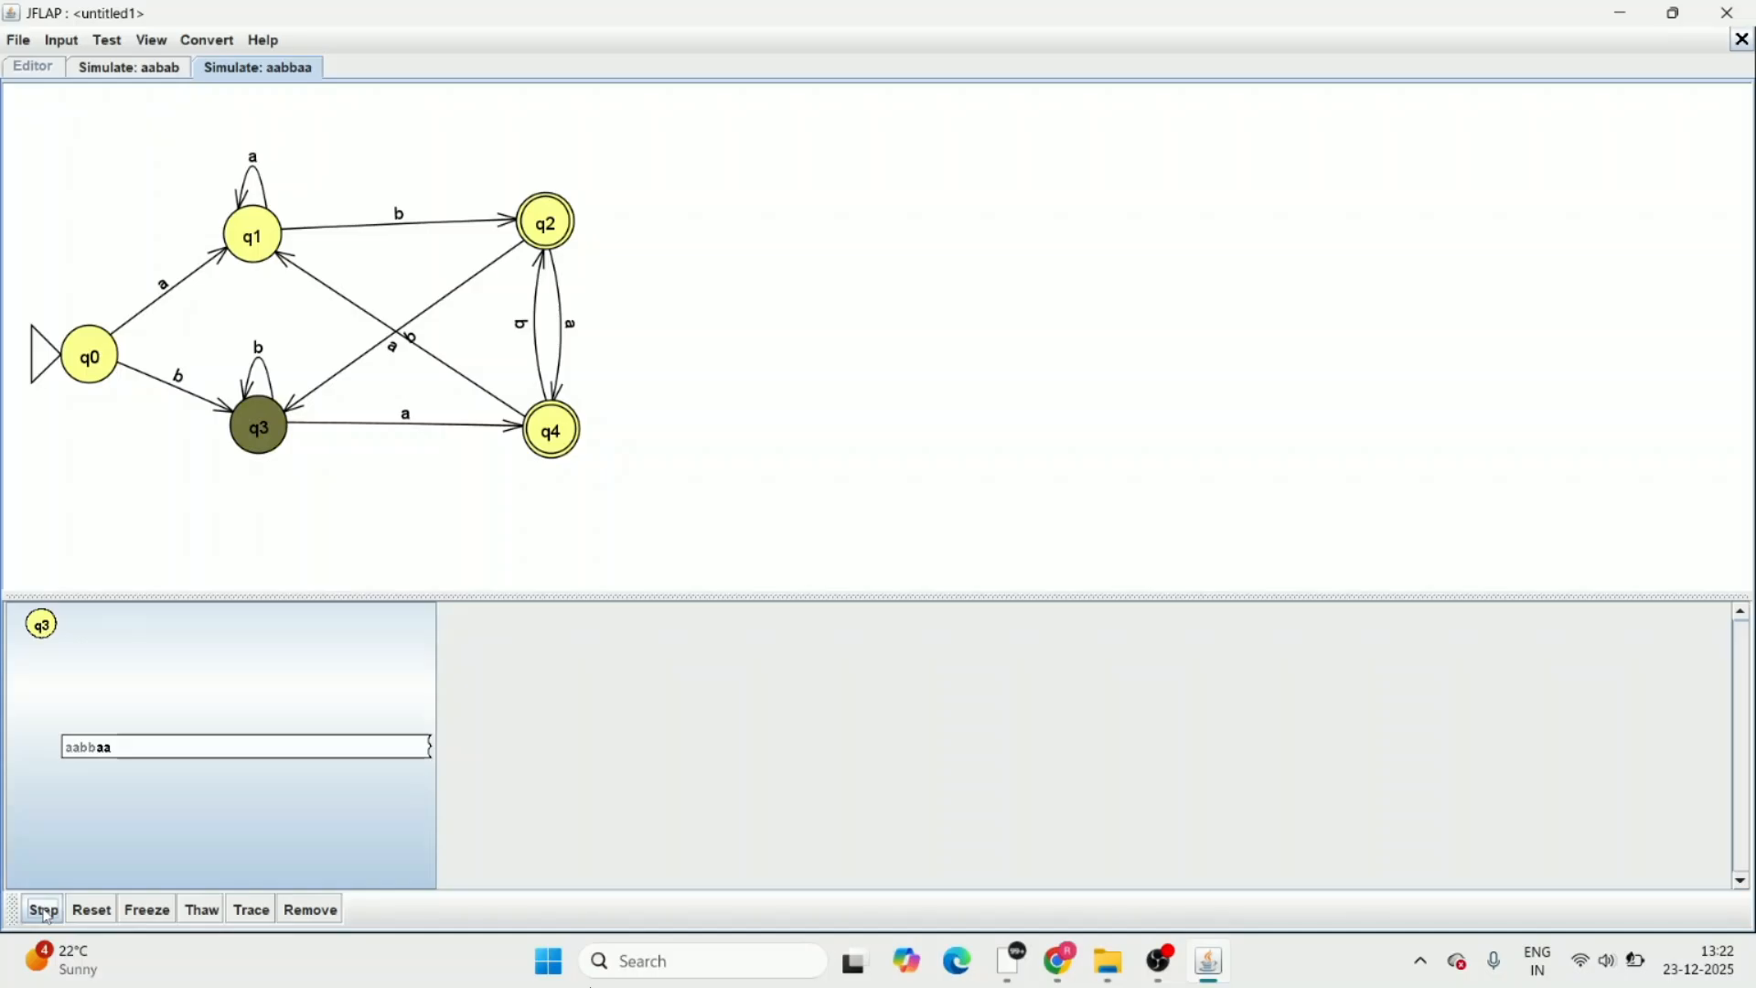
{"action": "left_click", "coordinate": [45, 911]}
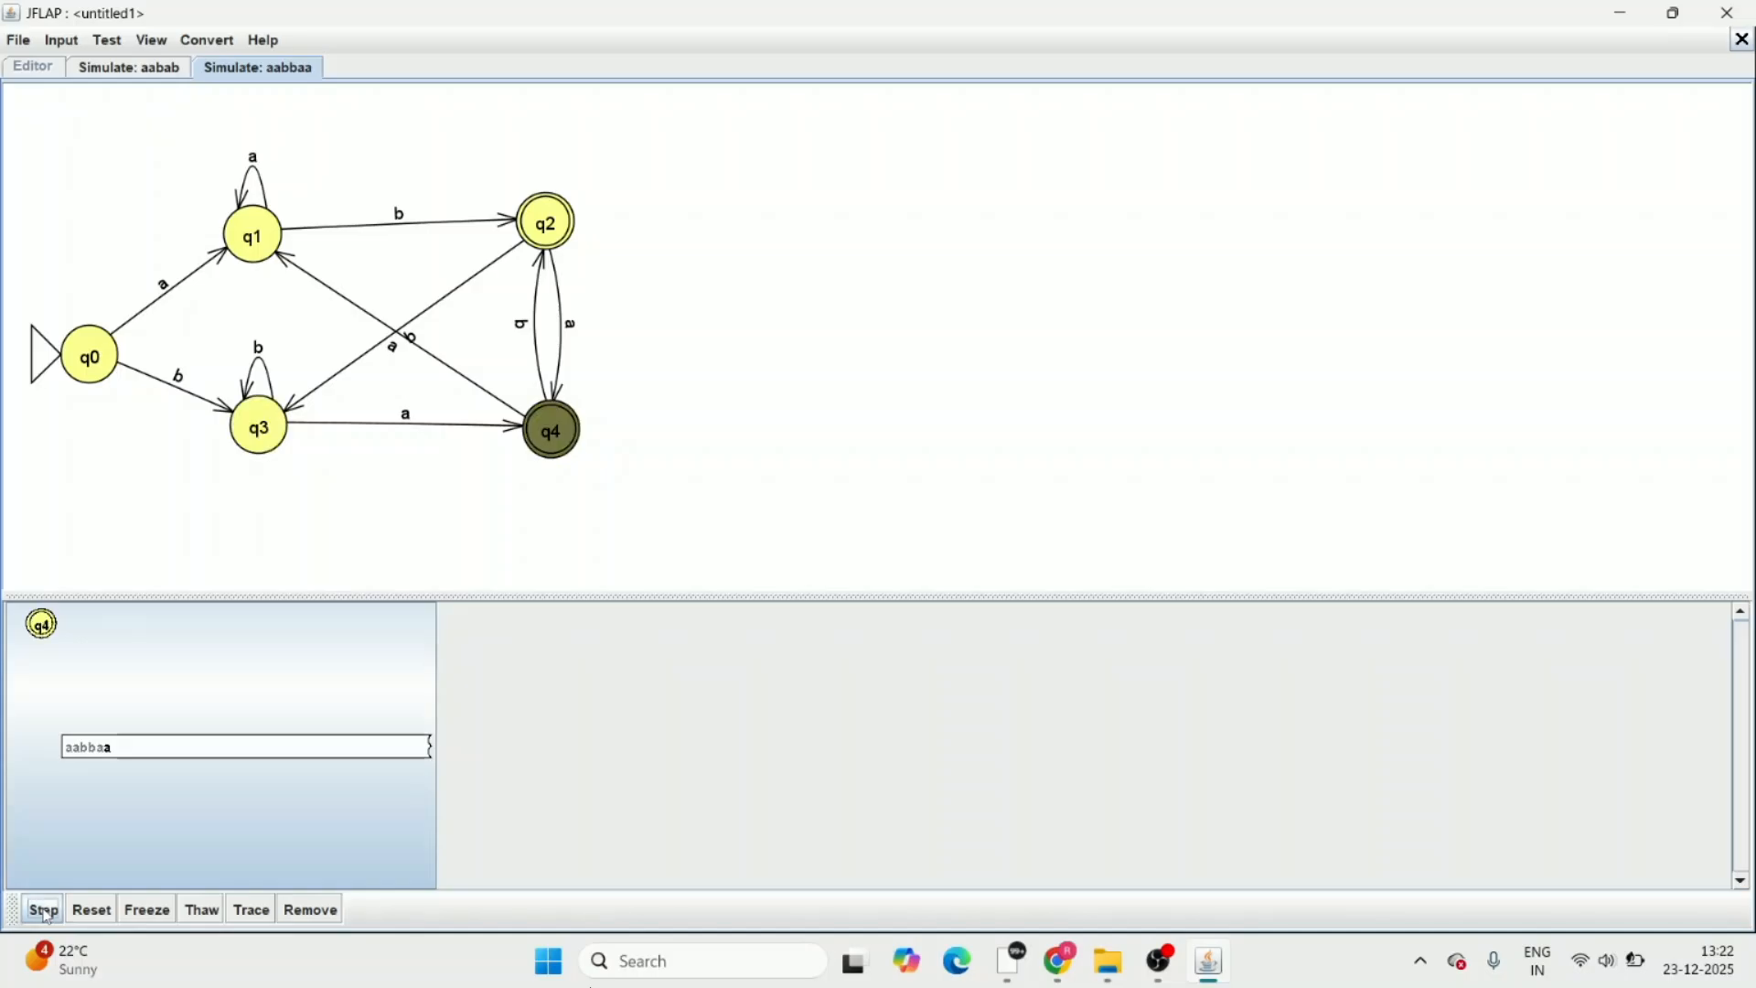
{"action": "left_click", "coordinate": [45, 912]}
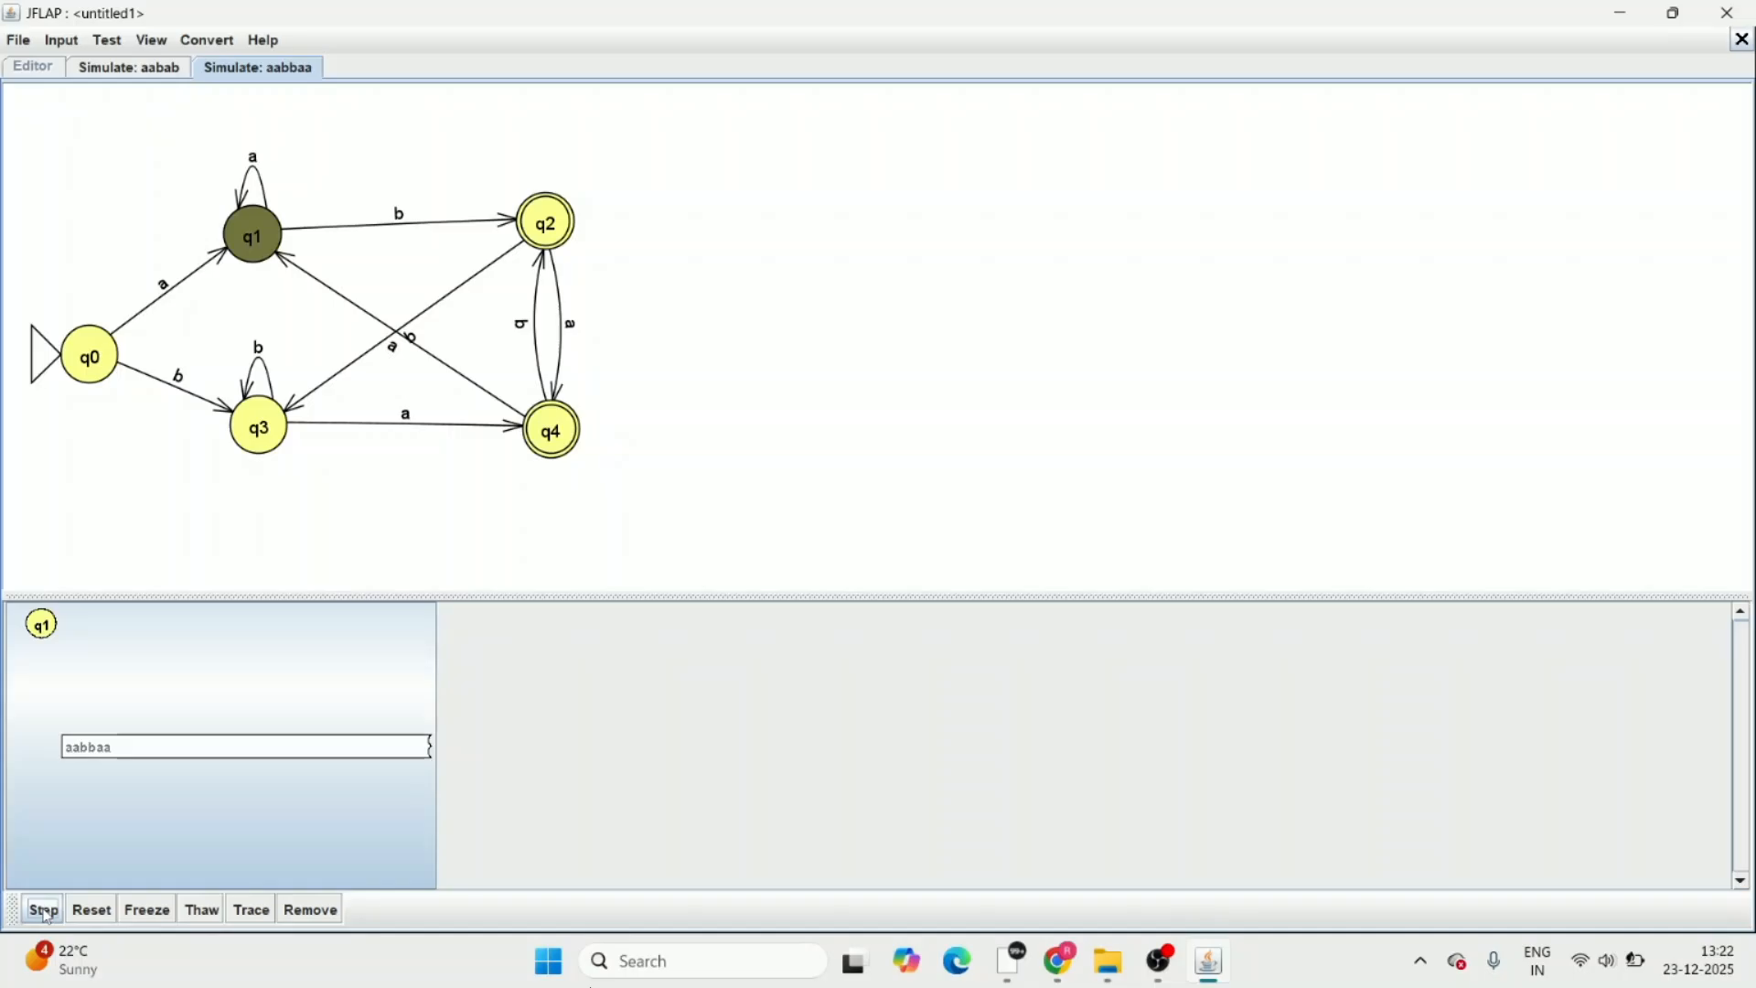
{"action": "left_click", "coordinate": [46, 912]}
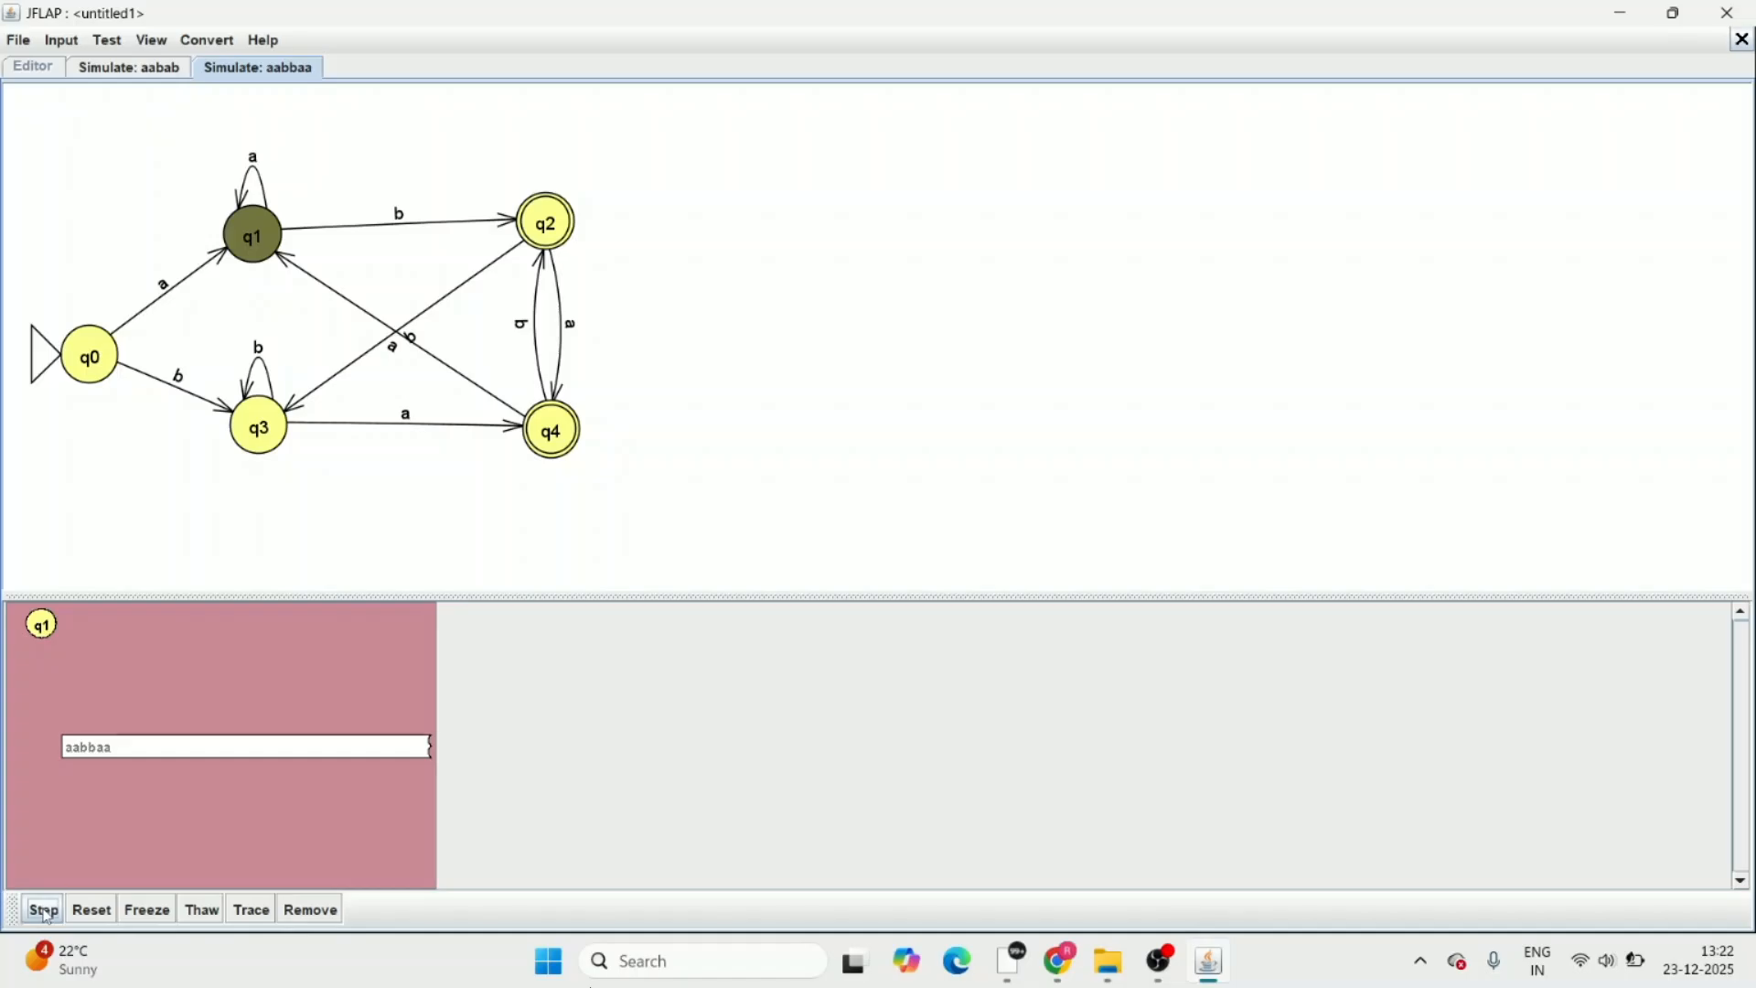
{"action": "left_click", "coordinate": [45, 912]}
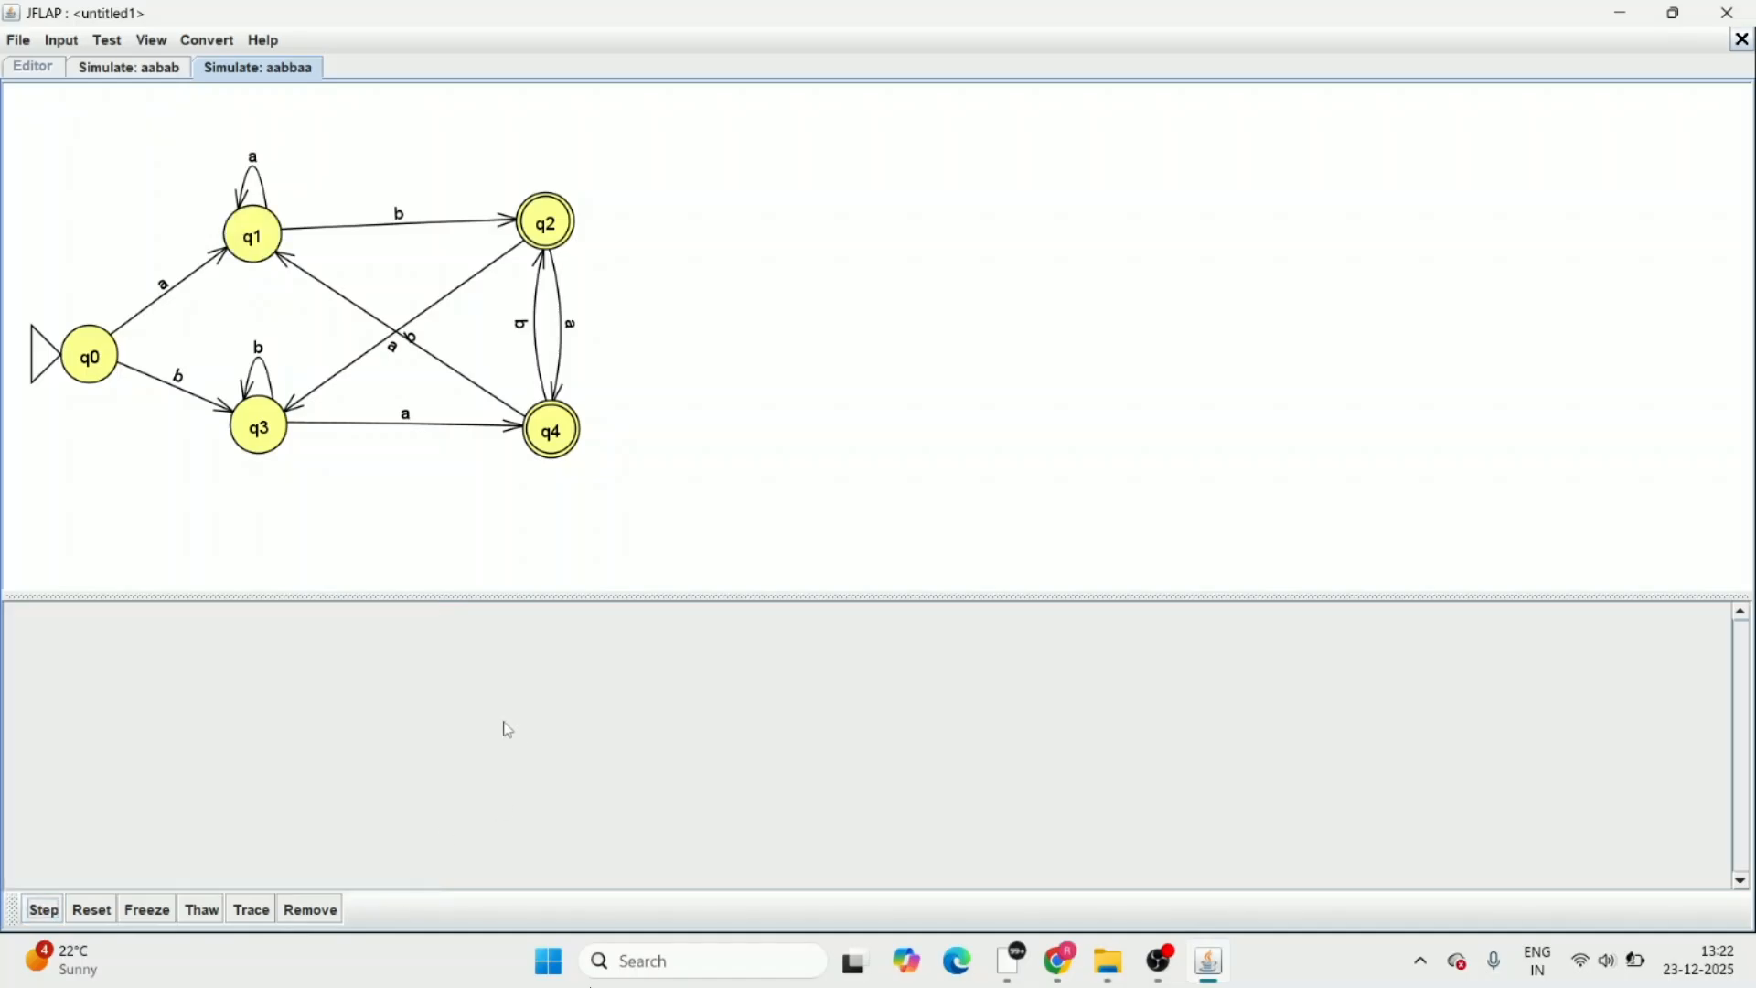